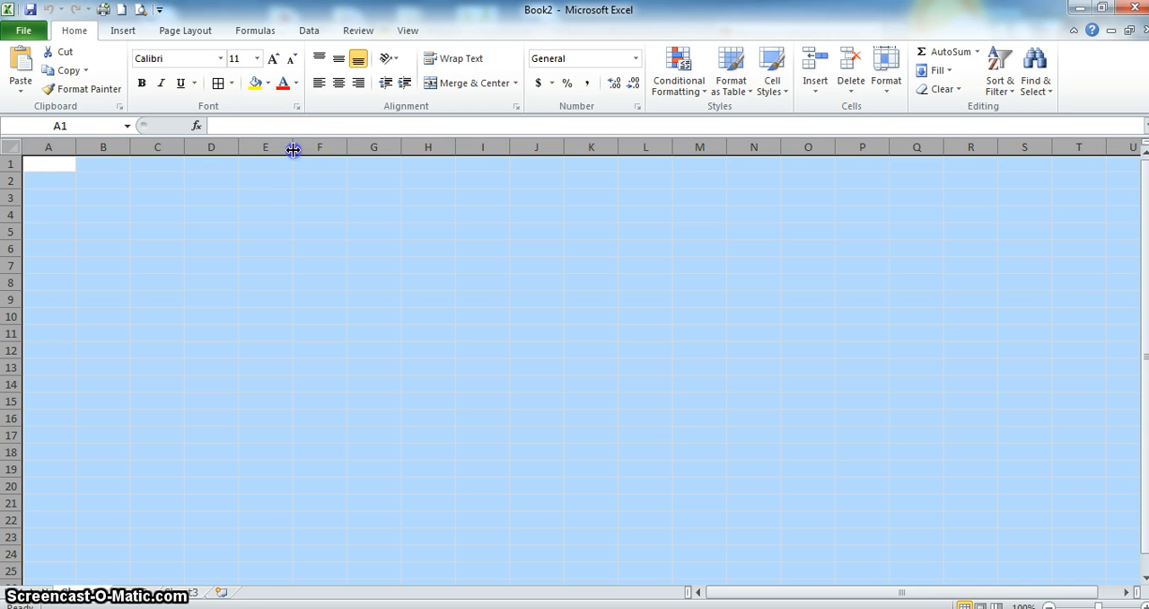
- Narrow all worksheet columns uniformly so that the cells become small, roughly square boxes
{"action": "left_click_drag", "start_coordinate": [292, 149], "coordinate": [260, 156]}
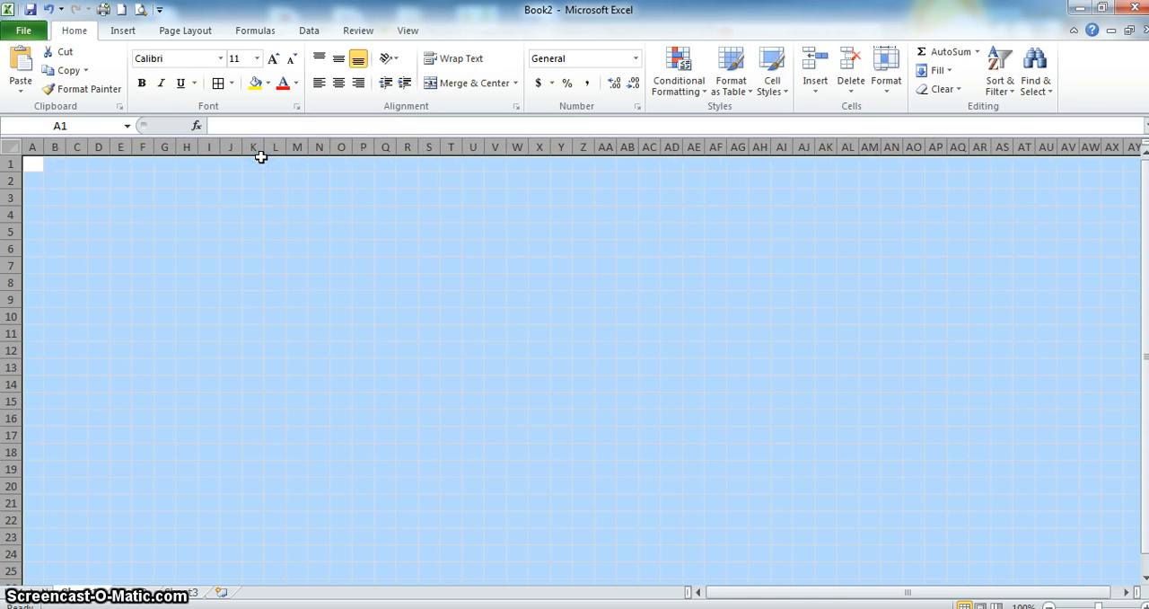
{"action": "left_click", "coordinate": [255, 230]}
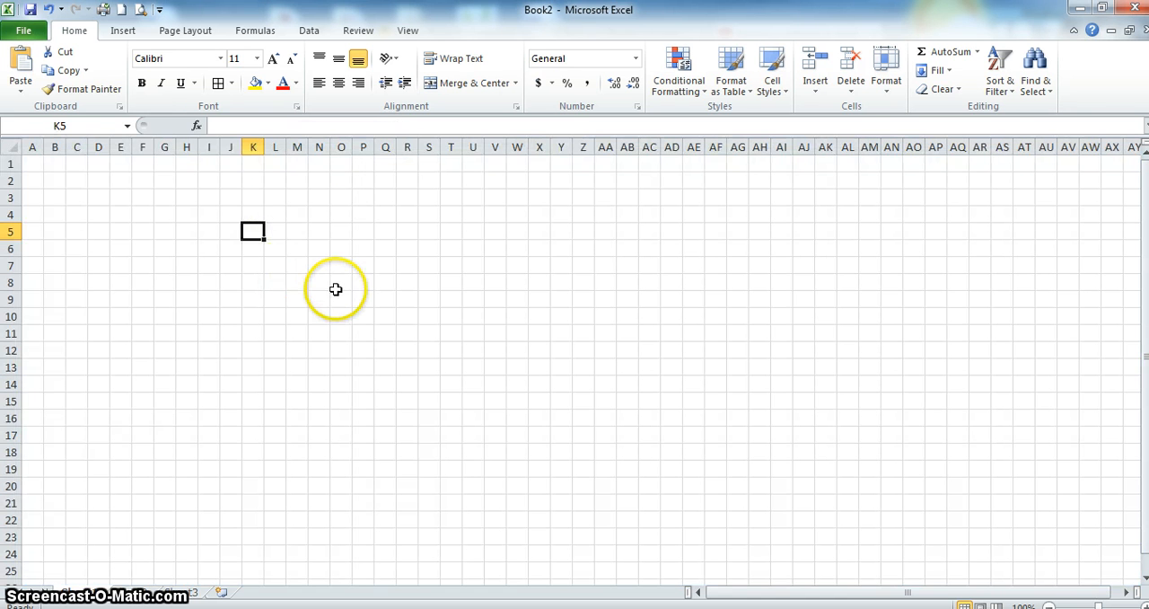
{"action": "left_click", "coordinate": [11, 146]}
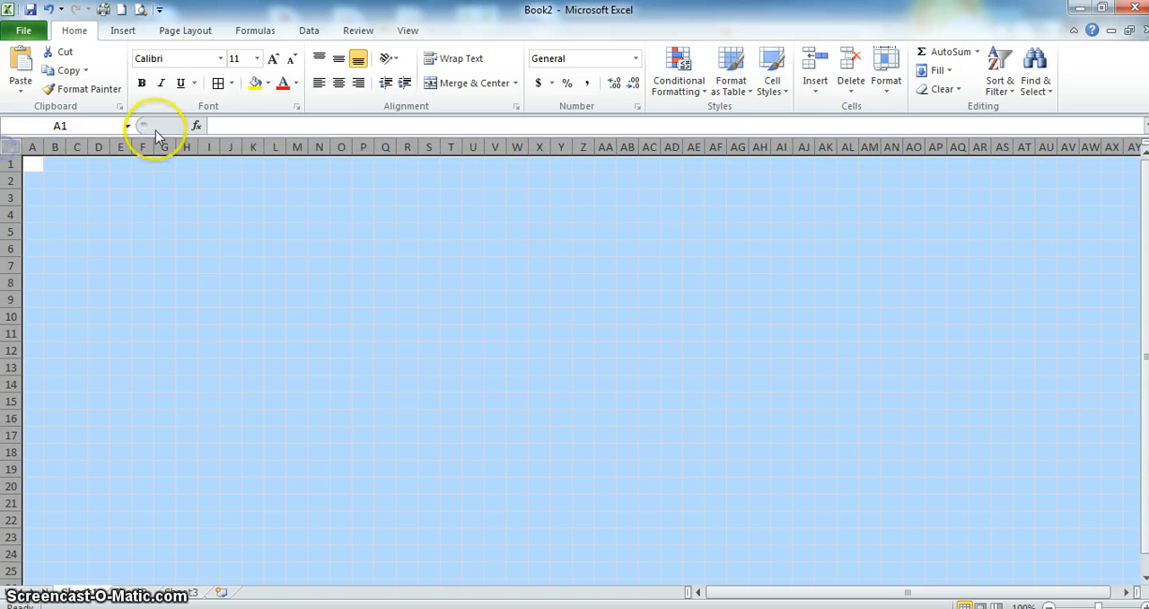
{"action": "left_click_drag", "start_coordinate": [175, 140], "coordinate": [172, 144]}
{"action": "left_click", "coordinate": [233, 212]}
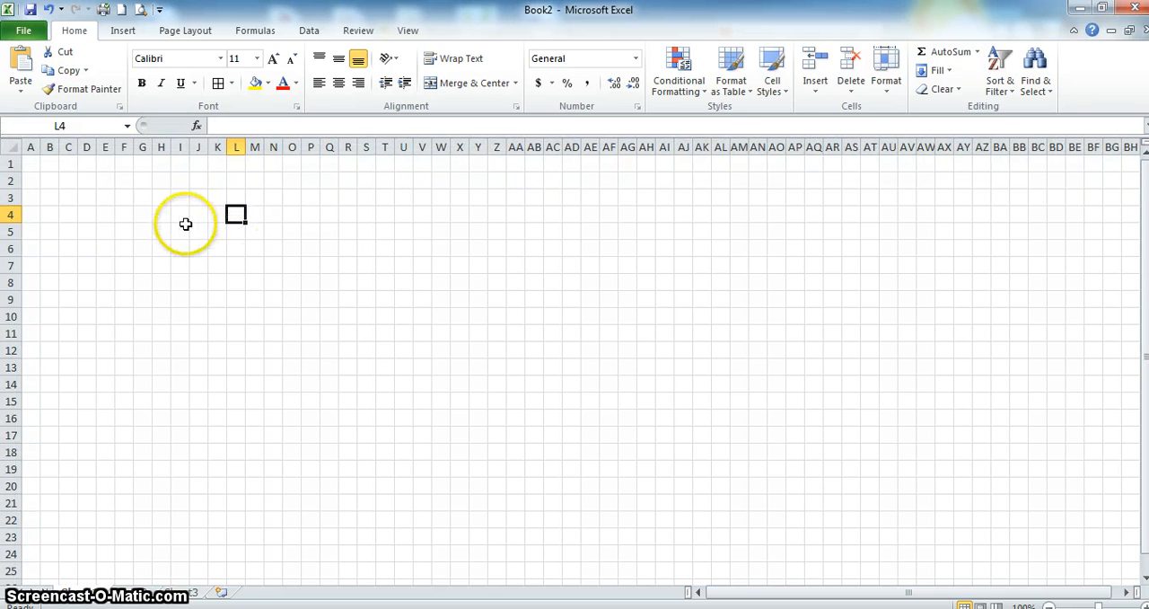
- Apply All Borders to the range I3:AU39 to form a visible grid
{"action": "left_click_drag", "start_coordinate": [180, 215], "coordinate": [183, 571]}
{"action": "key", "text": "shift+Up"}
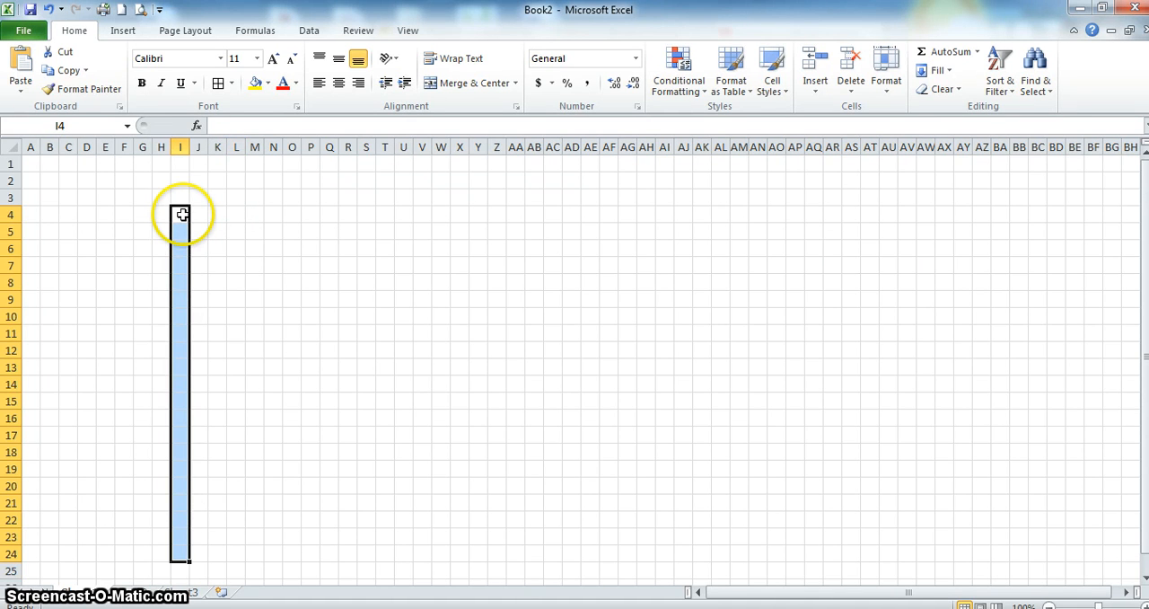
{"action": "key", "text": "Up"}
{"action": "key", "text": "Up"}
{"action": "key", "text": "Down"}
{"action": "left_click_drag", "start_coordinate": [182, 215], "coordinate": [897, 579]}
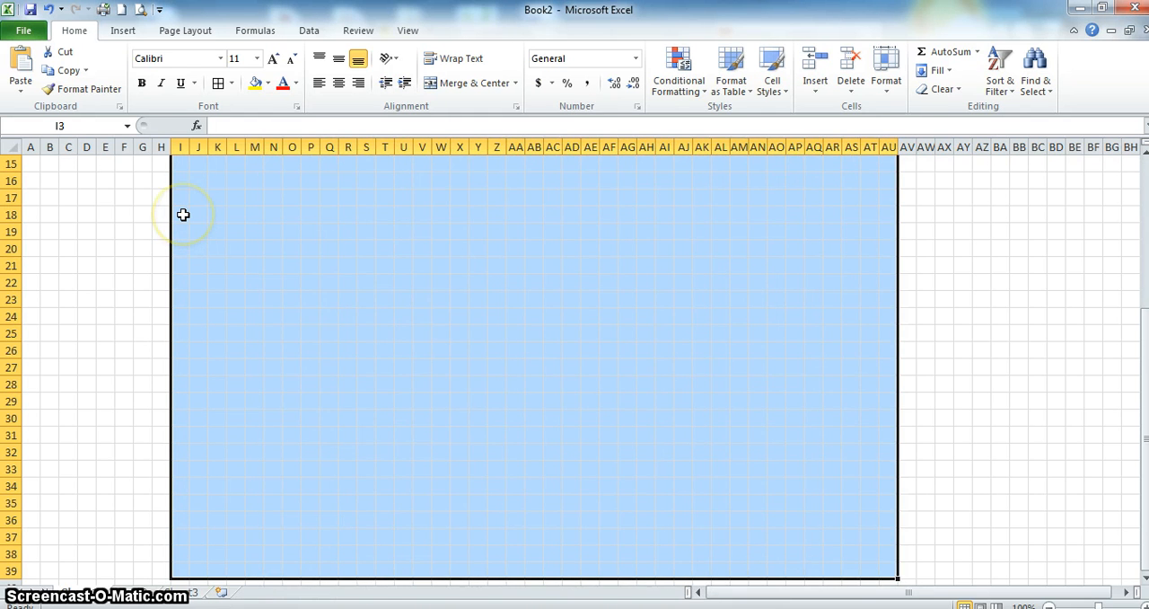
{"action": "left_click", "coordinate": [230, 83]}
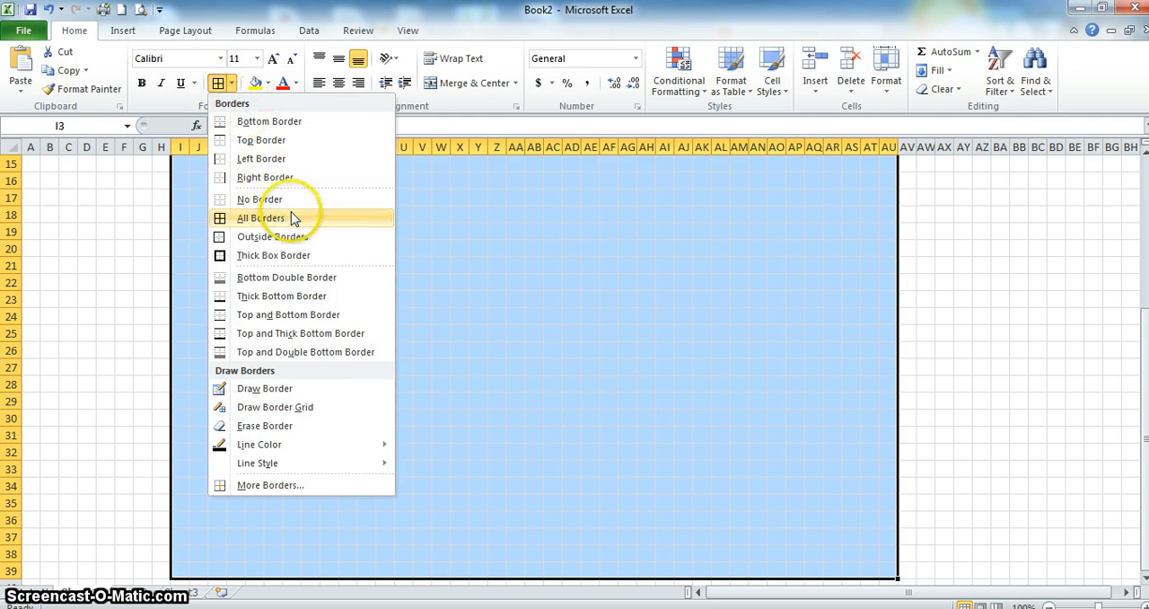
{"action": "left_click", "coordinate": [300, 220]}
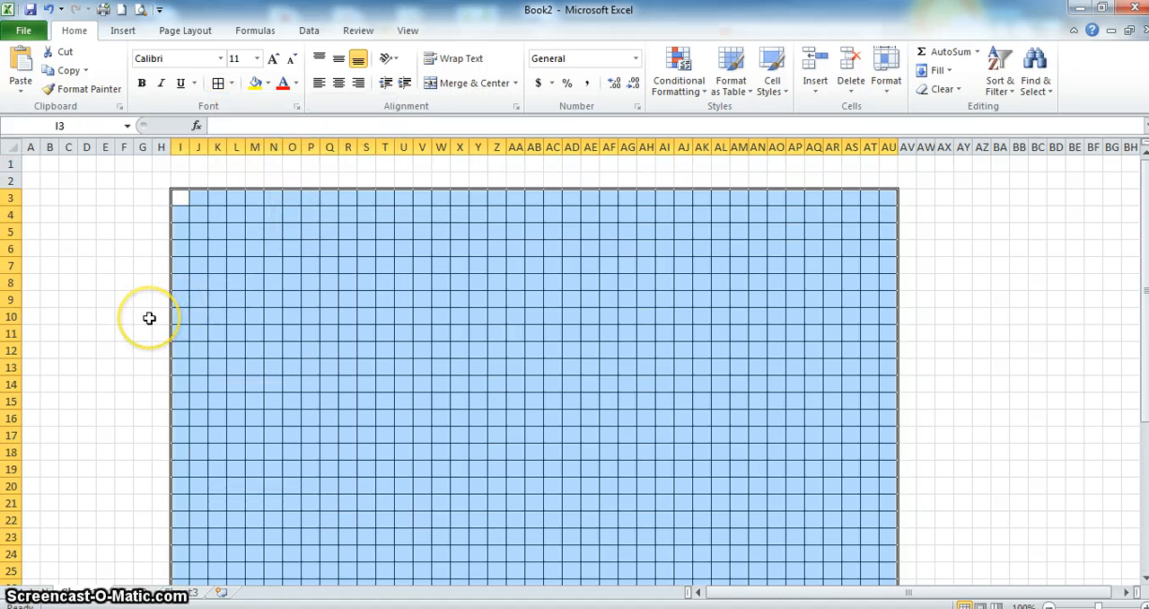
{"action": "left_click", "coordinate": [149, 318]}
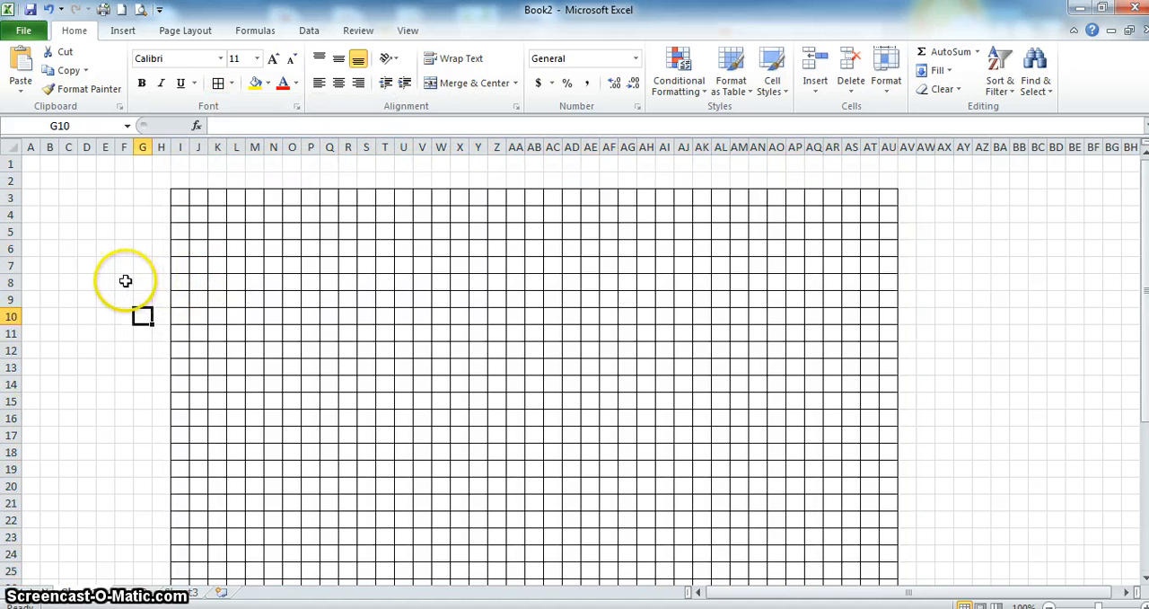
- Draw a vertical straight line about 18 cm long down the grid, along the boundary between columns AA and AB
{"action": "left_click", "coordinate": [242, 264]}
{"action": "left_click", "coordinate": [245, 257]}
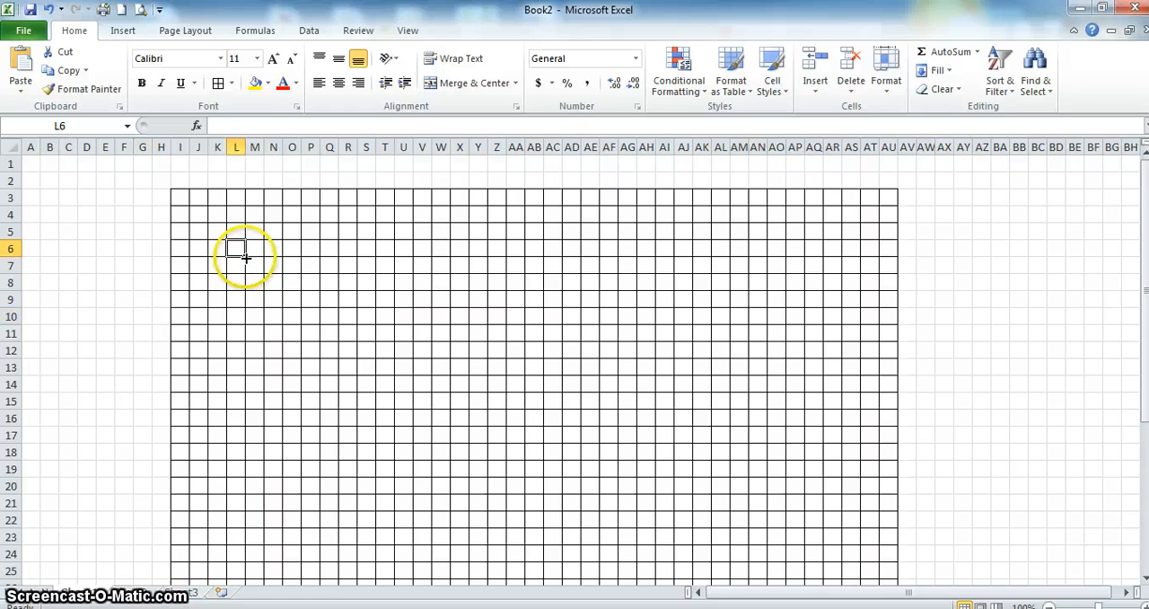
{"action": "left_click", "coordinate": [126, 33]}
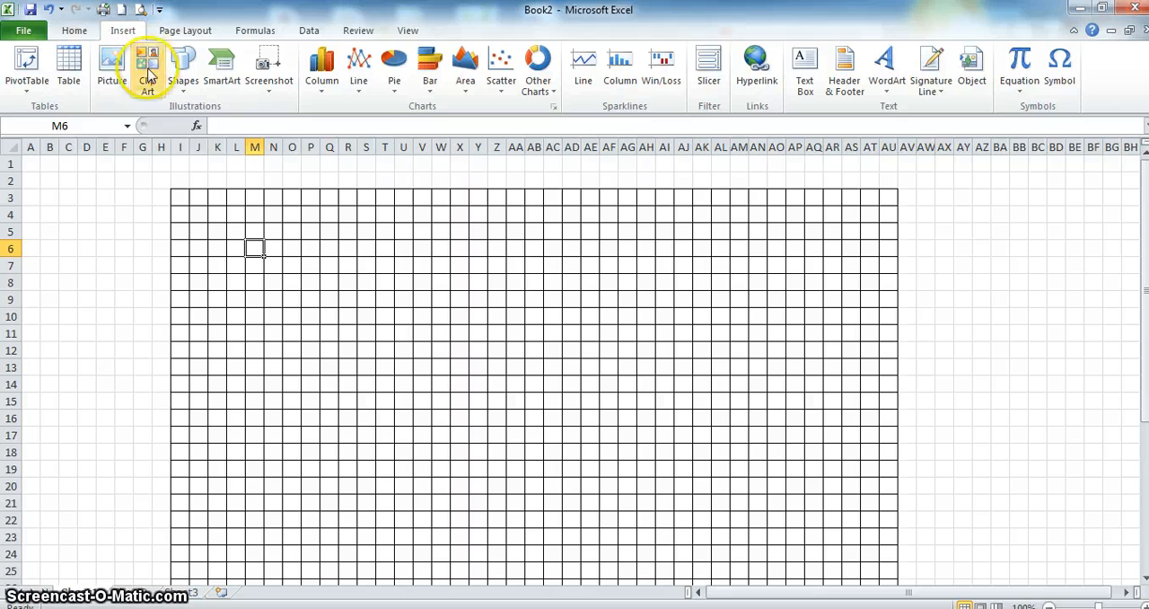
{"action": "left_click", "coordinate": [186, 88]}
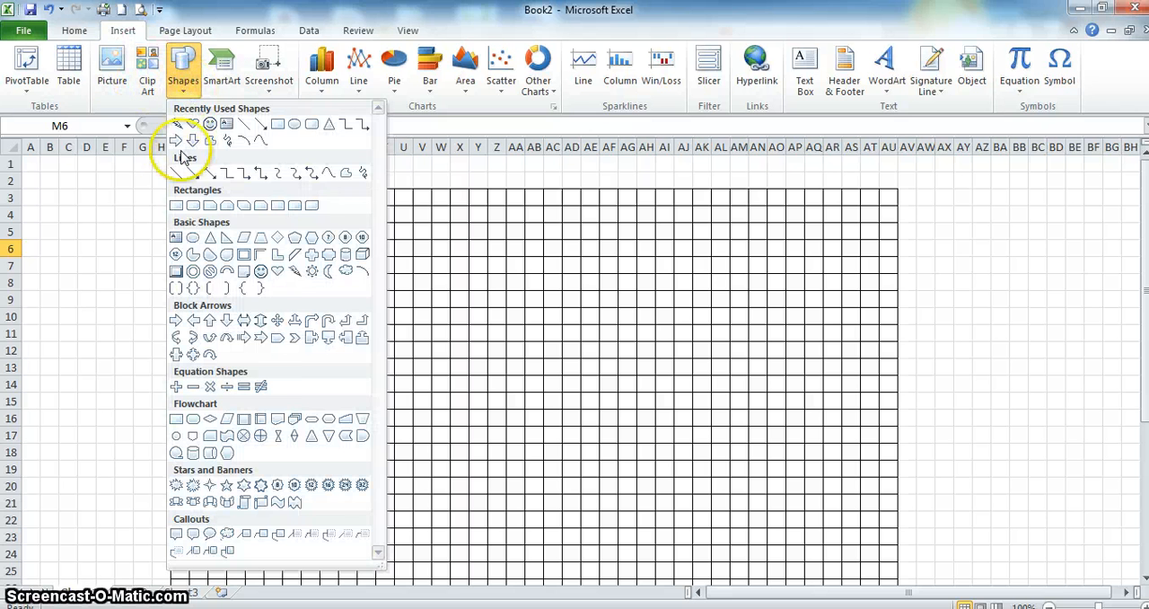
{"action": "left_click", "coordinate": [175, 173]}
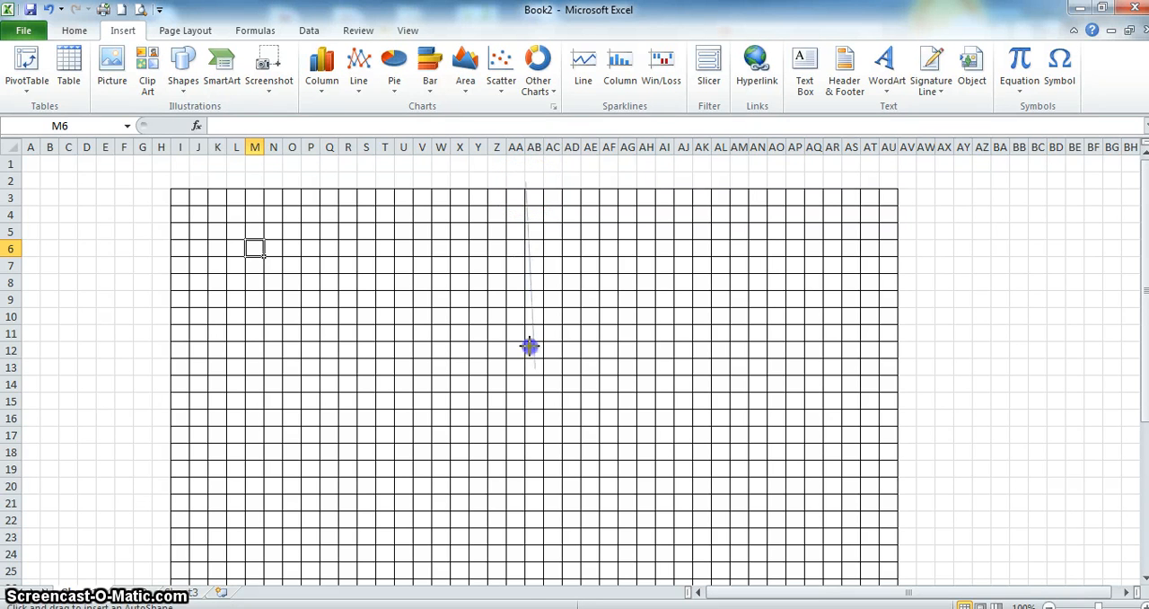
{"action": "left_click_drag", "start_coordinate": [529, 345], "coordinate": [525, 607]}
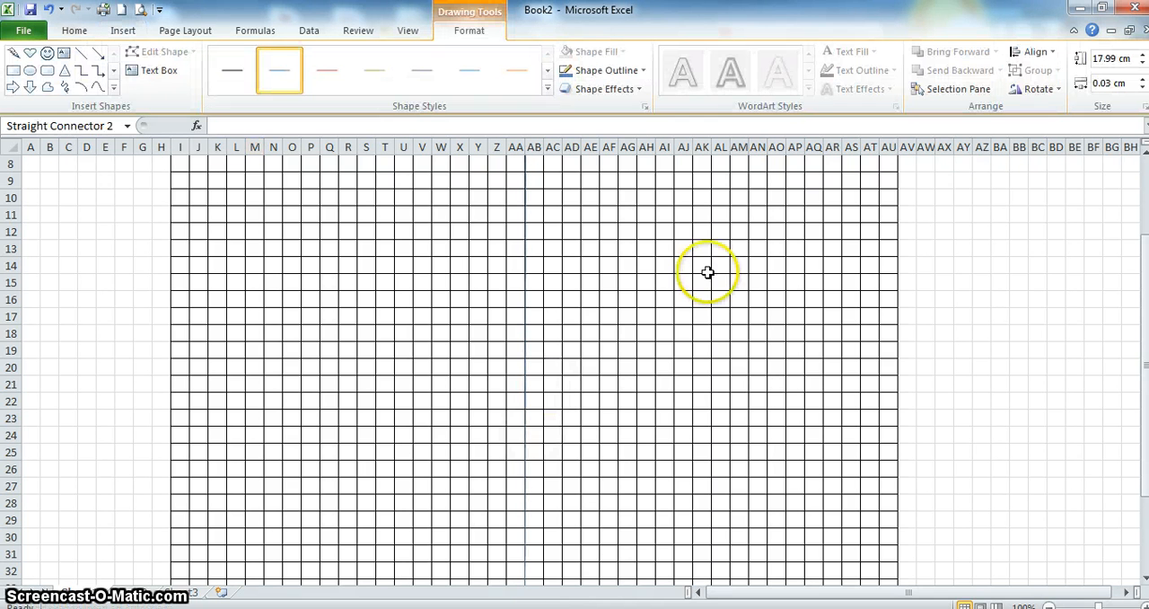
- Set the vertical line's width to 3.5 pt
{"action": "left_click_drag", "start_coordinate": [1146, 265], "coordinate": [1144, 216]}
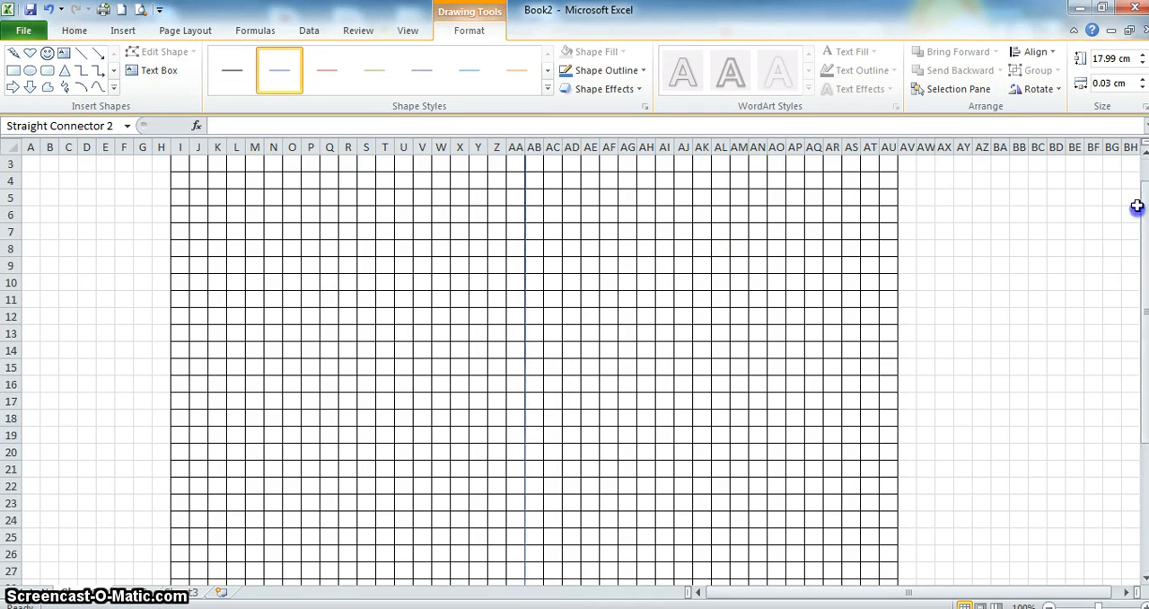
{"action": "right_click", "coordinate": [525, 321]}
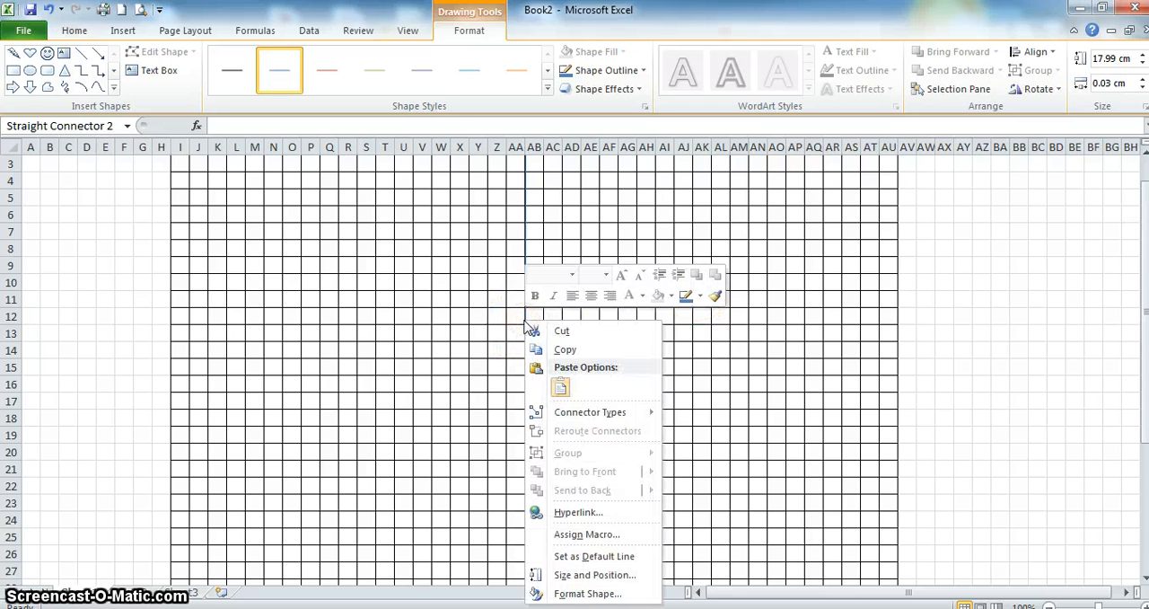
{"action": "left_click", "coordinate": [594, 592]}
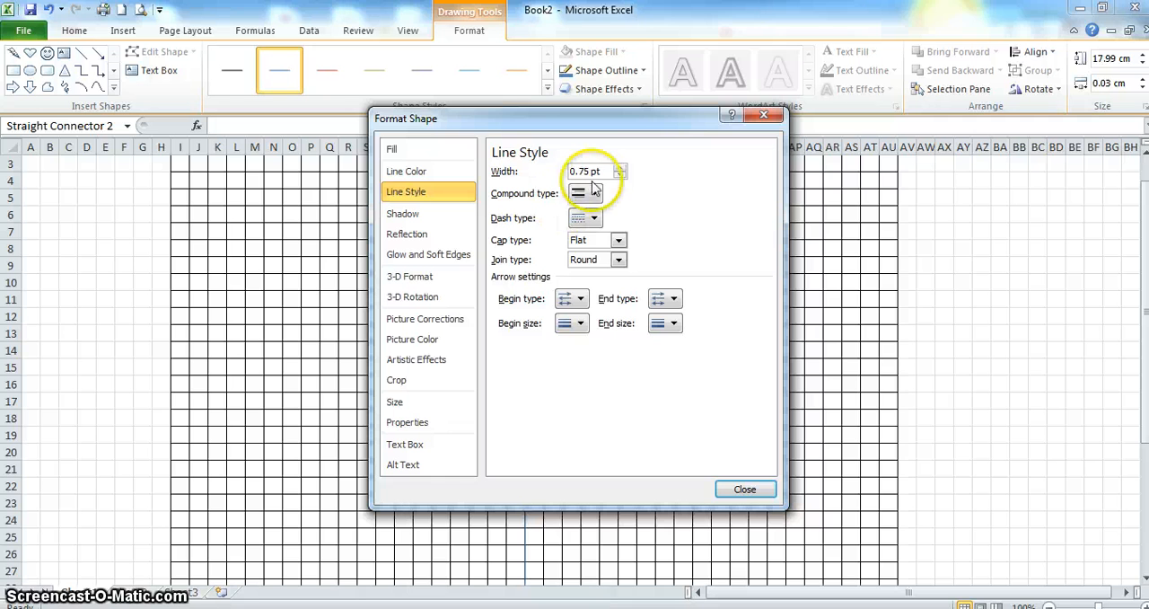
{"action": "left_click", "coordinate": [619, 168]}
{"action": "left_click", "coordinate": [619, 168]}
{"action": "left_click", "coordinate": [619, 168]}
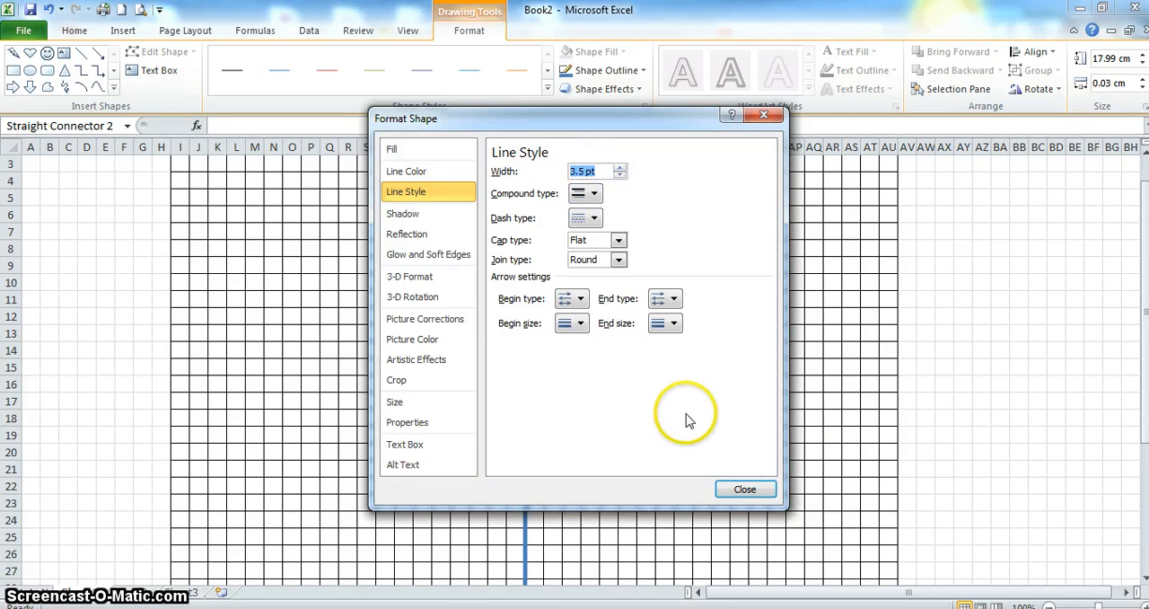
{"action": "left_click", "coordinate": [745, 488]}
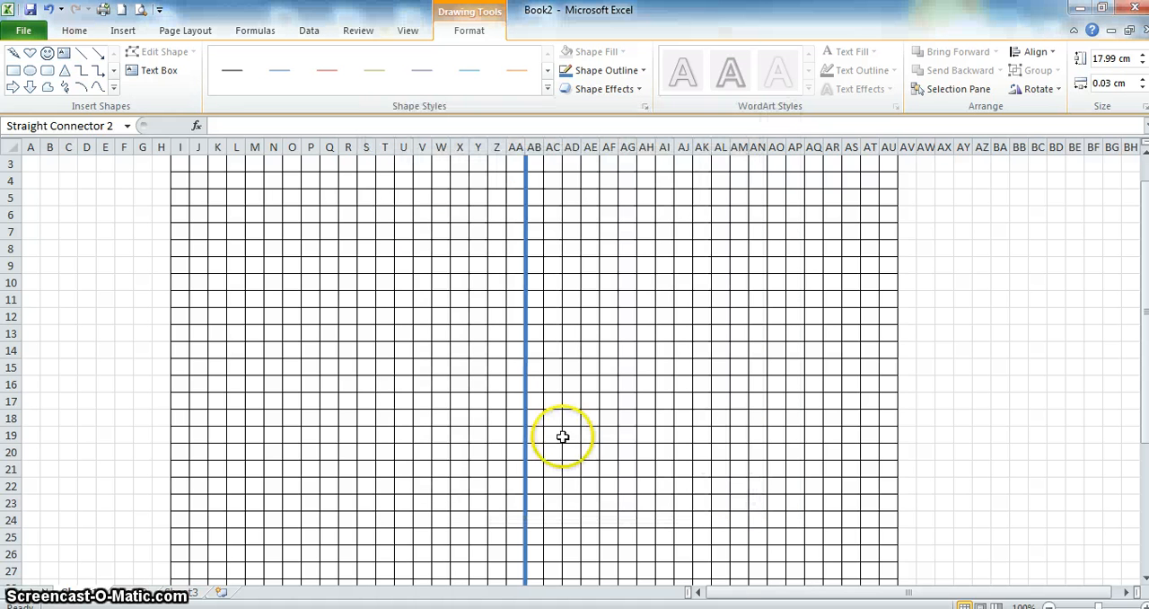
- Draw a horizontal straight line about 22.75 cm long across the full grid, along the boundary between rows 23 and 24
{"action": "left_click", "coordinate": [124, 33]}
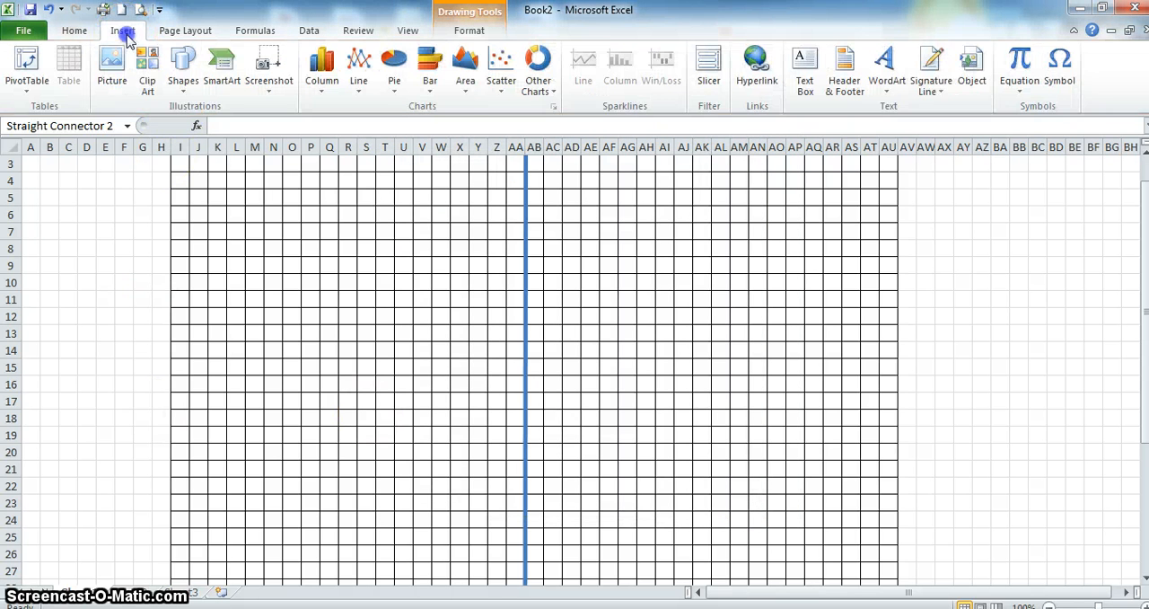
{"action": "left_click", "coordinate": [184, 76]}
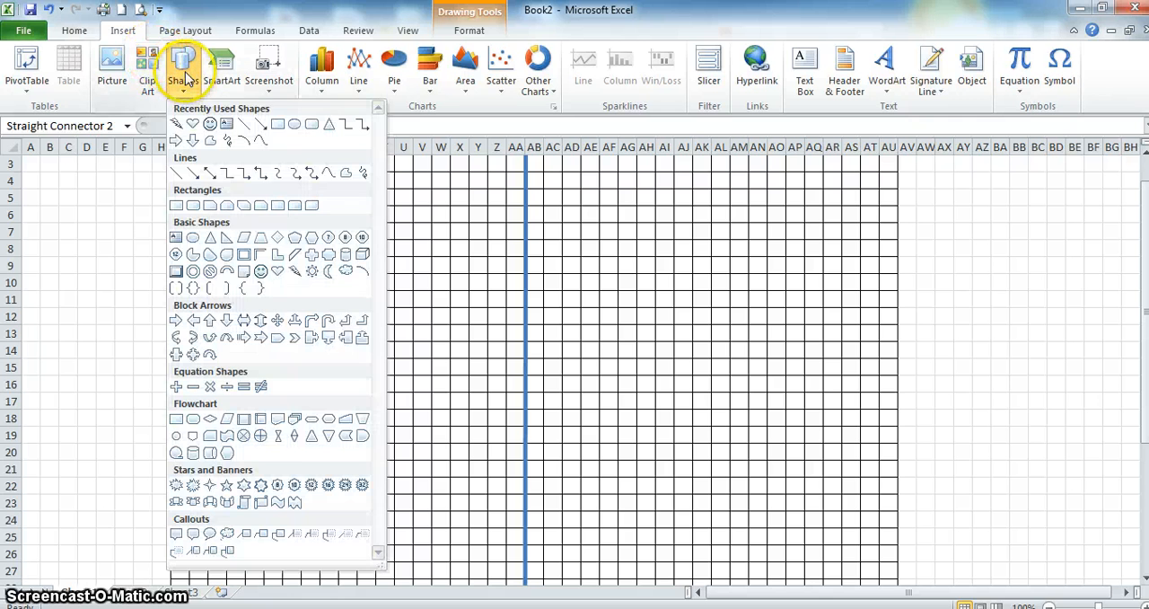
{"action": "left_click", "coordinate": [176, 171]}
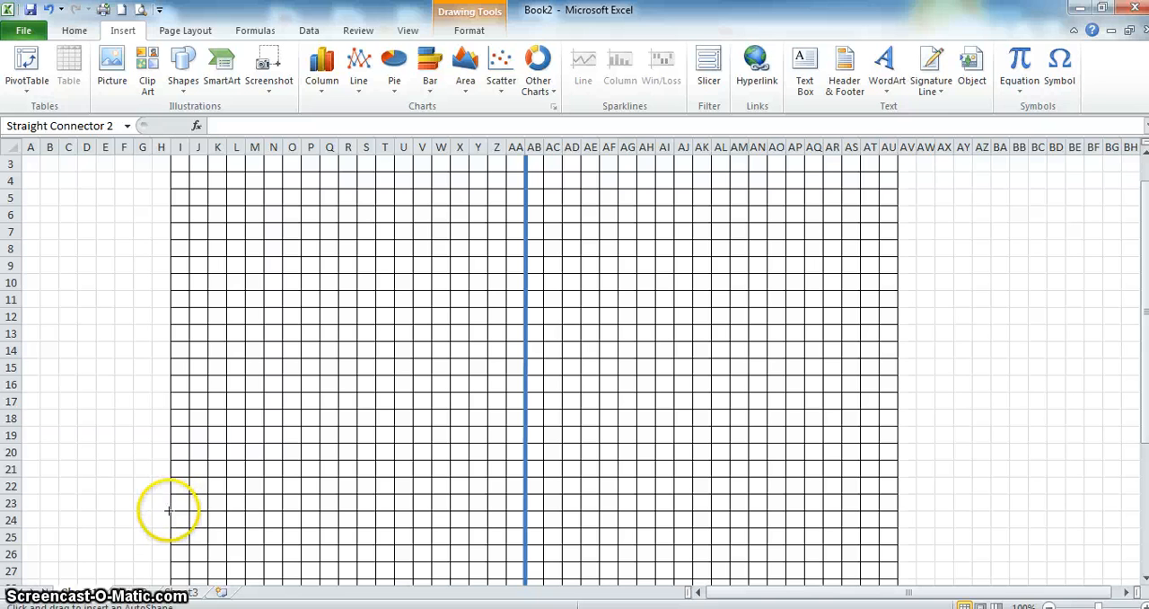
{"action": "left_click_drag", "start_coordinate": [168, 510], "coordinate": [898, 510]}
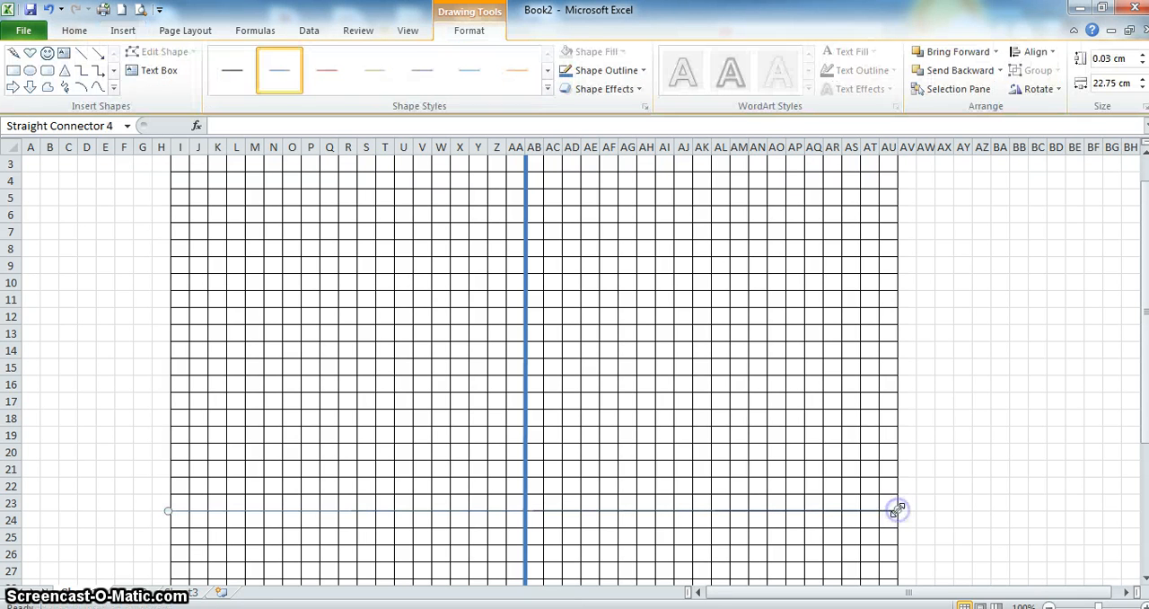
- Set the horizontal line's width to 3.5 pt
{"action": "right_click", "coordinate": [793, 512]}
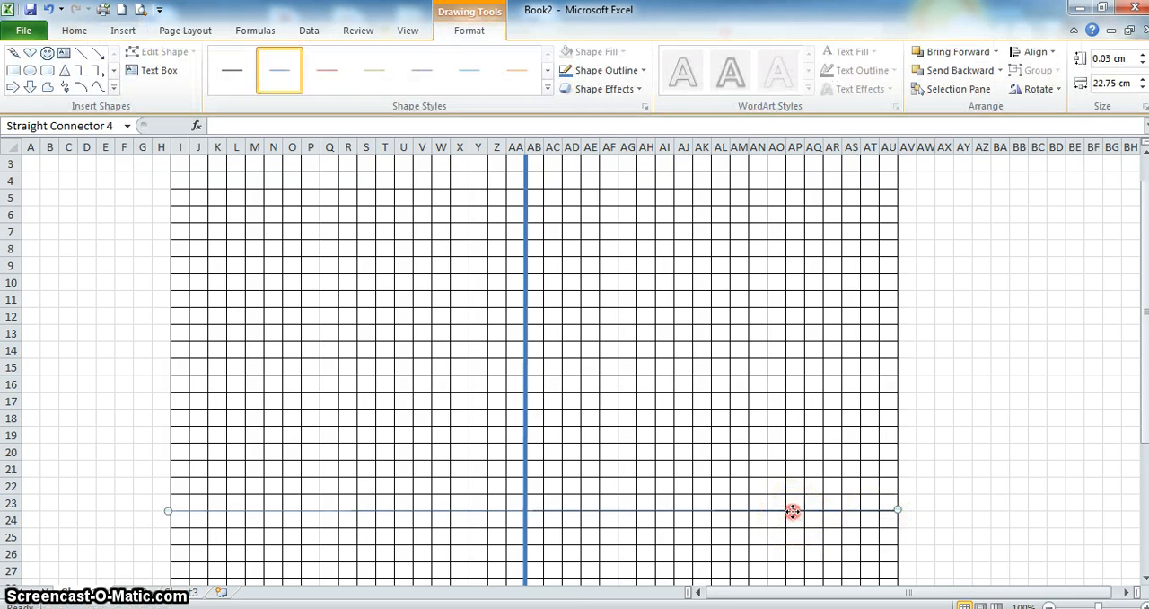
{"action": "left_click", "coordinate": [827, 504]}
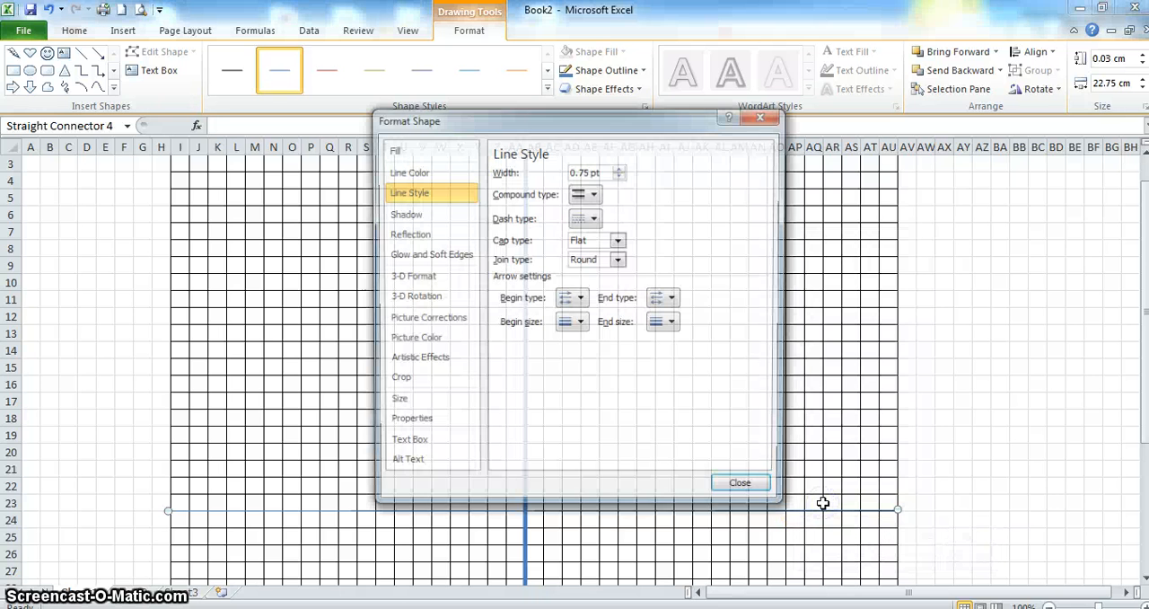
{"action": "left_click", "coordinate": [619, 168]}
{"action": "left_click", "coordinate": [619, 168]}
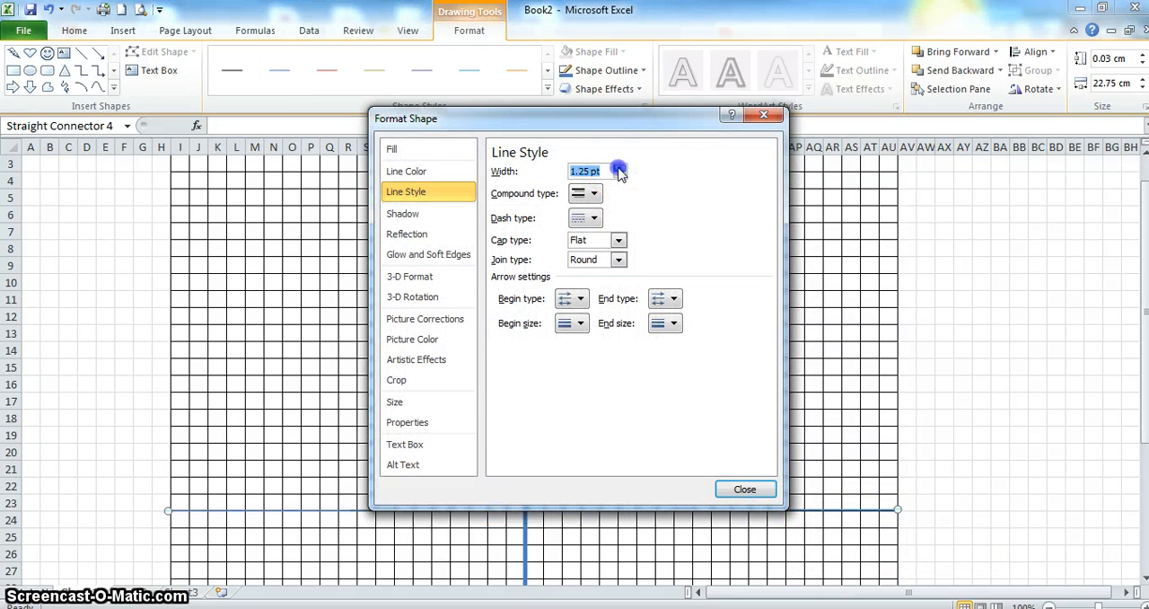
{"action": "left_click", "coordinate": [619, 168]}
{"action": "left_click", "coordinate": [620, 168]}
{"action": "left_click", "coordinate": [619, 168]}
{"action": "left_click", "coordinate": [620, 168]}
{"action": "left_click", "coordinate": [619, 168]}
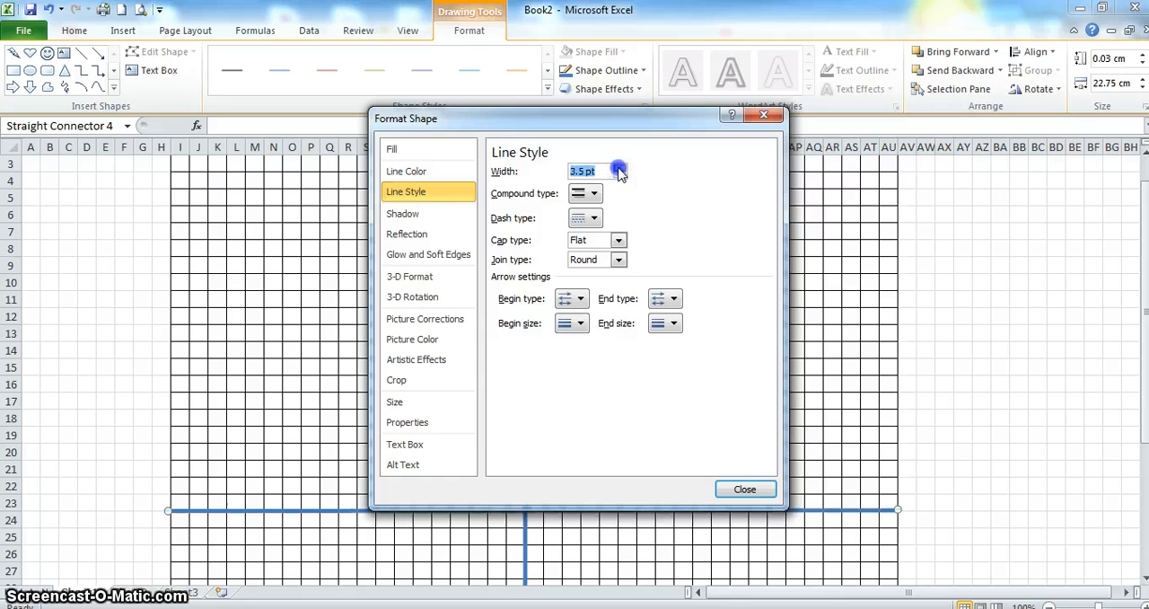
{"action": "left_click", "coordinate": [619, 168]}
{"action": "left_click", "coordinate": [741, 489]}
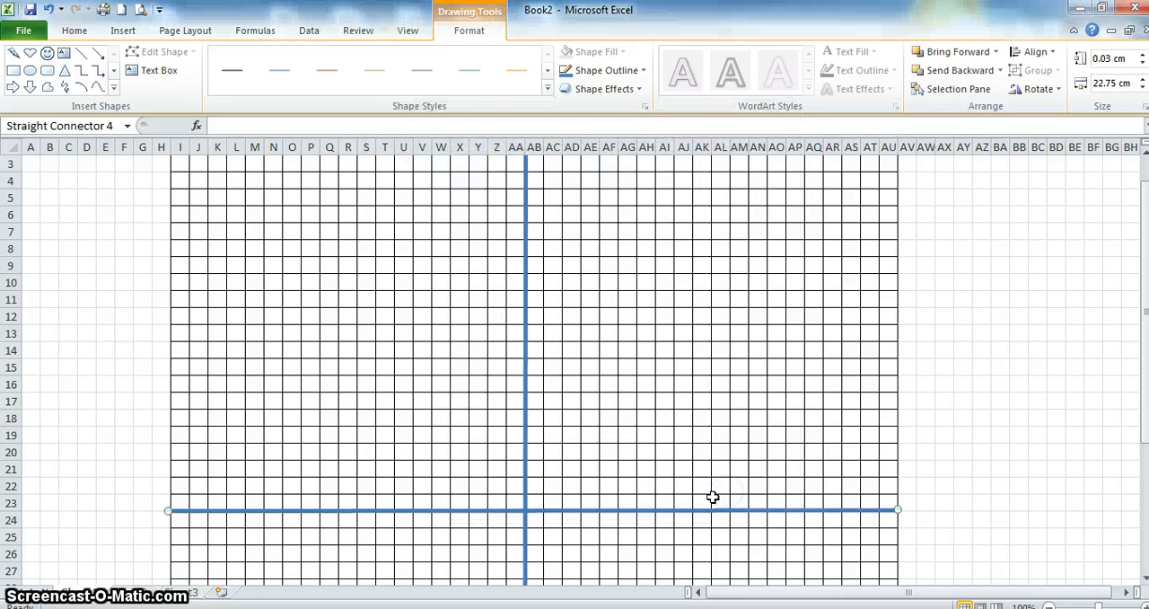
{"action": "left_click", "coordinate": [631, 509]}
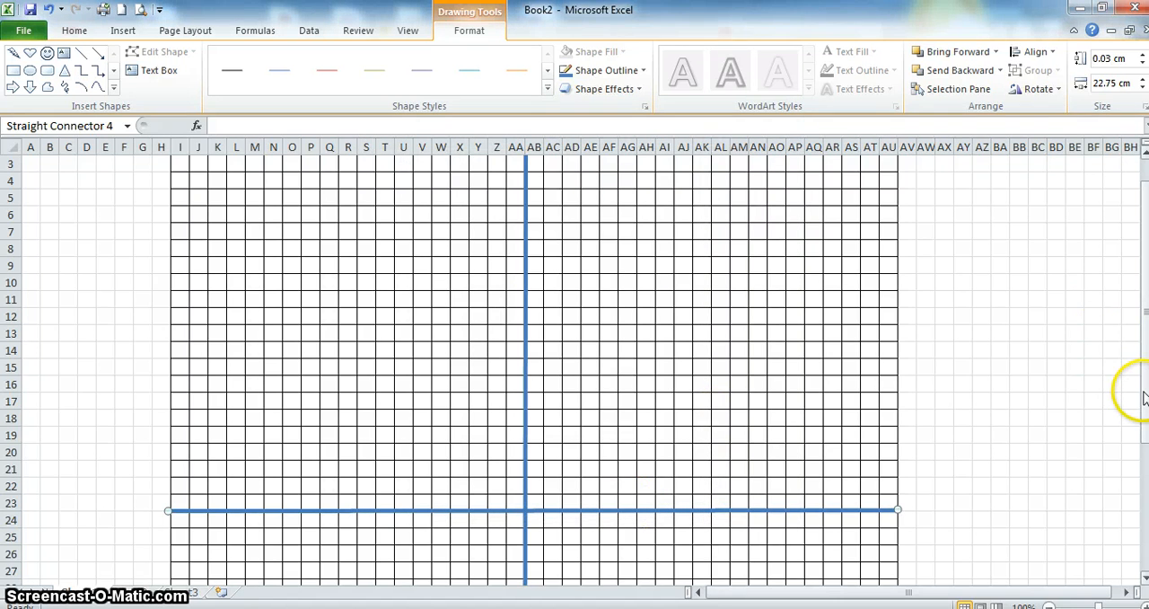
- Examine the whole grid with both axis lines, and return to the intersection at 110% zoom with cell AA23 selected
{"action": "left_click_drag", "start_coordinate": [1142, 399], "coordinate": [1143, 409]}
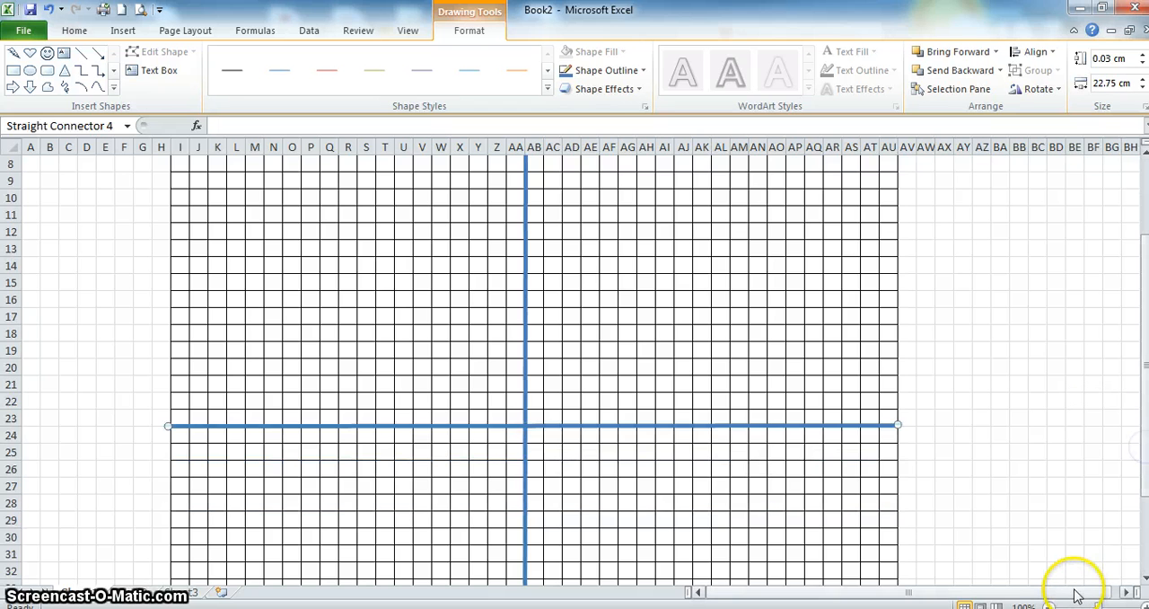
{"action": "left_click", "coordinate": [1048, 604]}
{"action": "left_click", "coordinate": [1049, 604]}
{"action": "left_click", "coordinate": [1048, 604]}
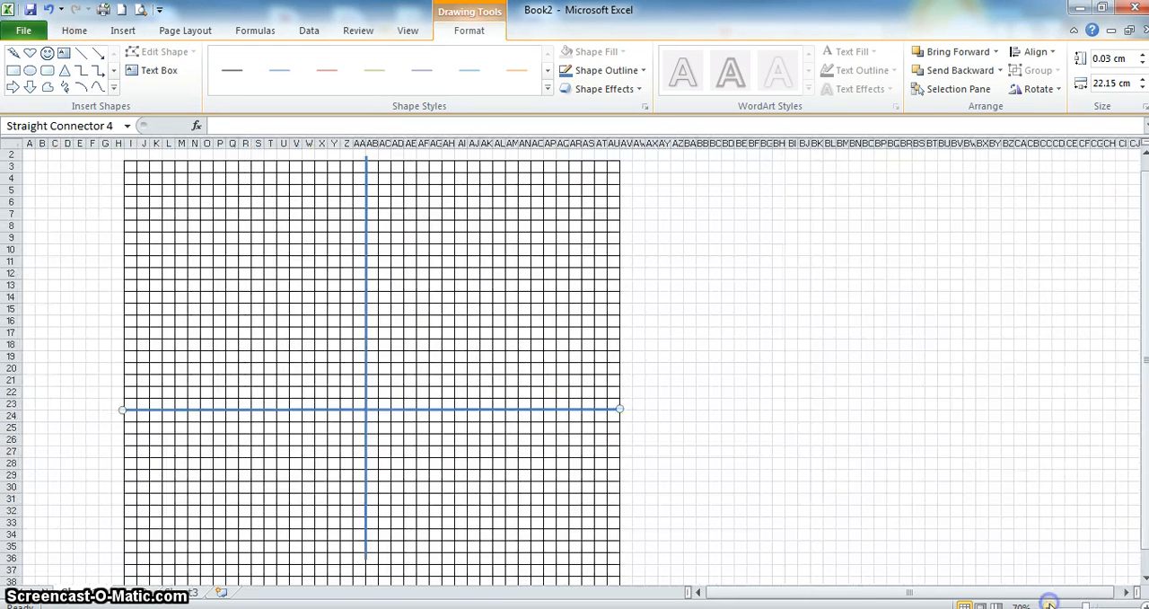
{"action": "left_click", "coordinate": [1048, 604]}
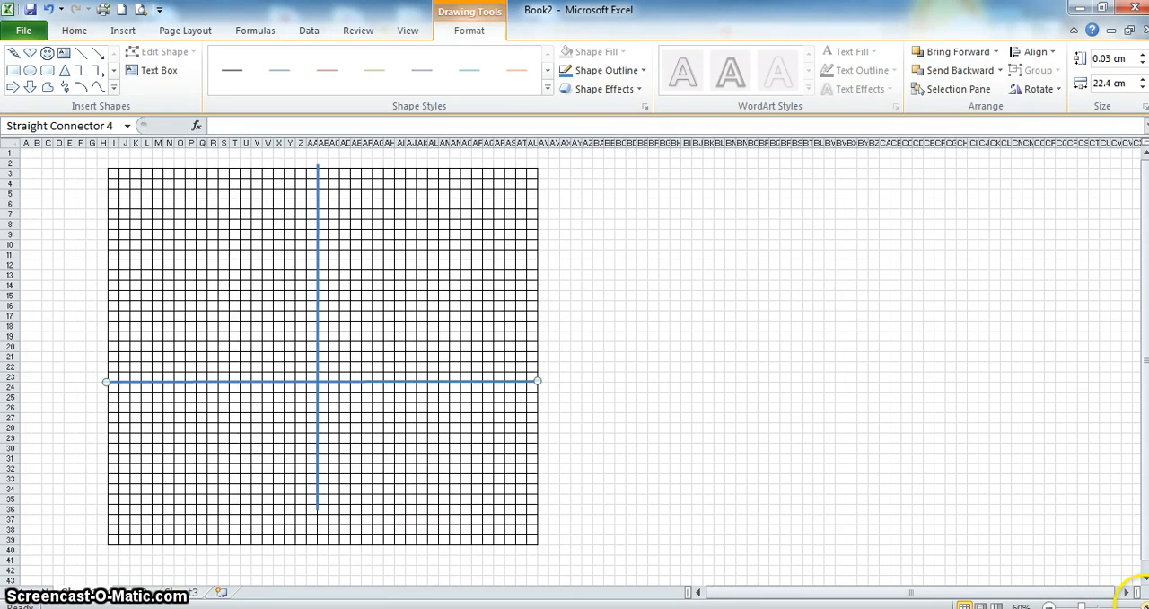
{"action": "left_click", "coordinate": [1137, 604]}
{"action": "left_click", "coordinate": [1138, 604]}
{"action": "left_click", "coordinate": [1137, 605]}
{"action": "left_click", "coordinate": [1137, 604]}
{"action": "left_click", "coordinate": [1138, 604]}
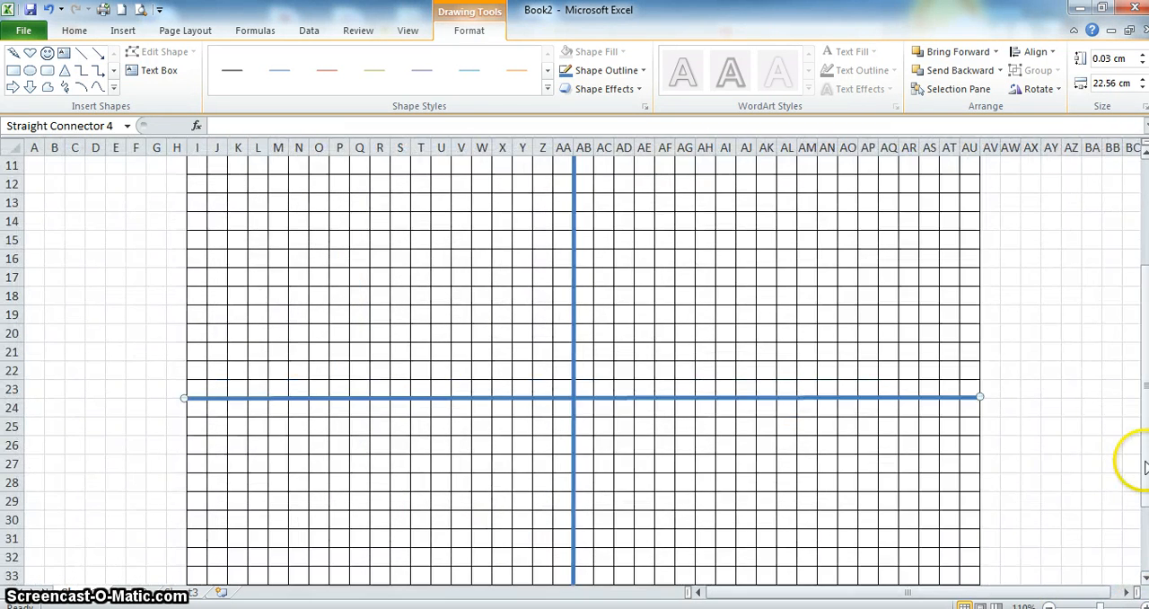
{"action": "left_click_drag", "start_coordinate": [1146, 467], "coordinate": [1132, 425]}
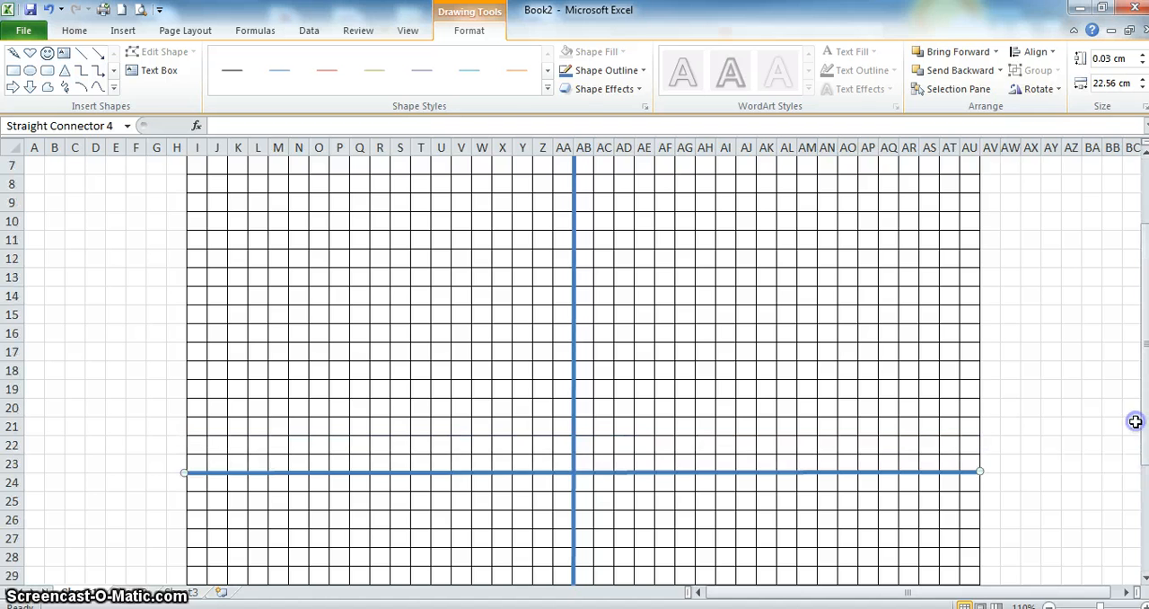
{"action": "left_click", "coordinate": [562, 463]}
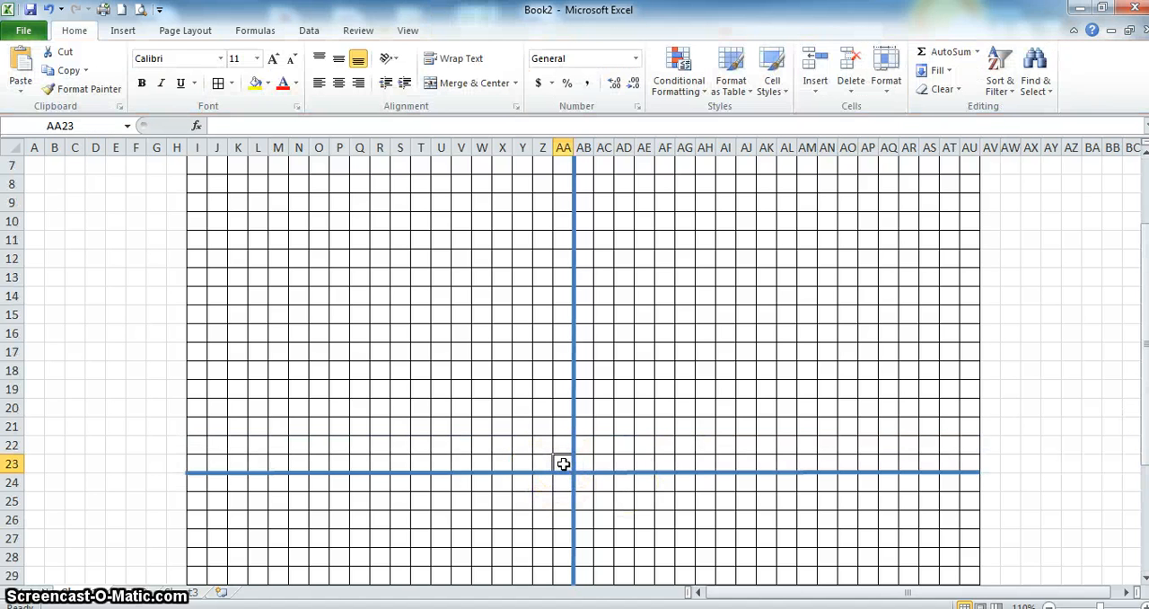
- Label the vertical axis upward in column AA with 5 in row 22, 10 in row 20 and 15 in row 18
{"action": "key", "text": "Up"}
{"action": "key", "text": "Up"}
{"action": "key", "text": "Up"}
{"action": "type", "text": "5"}
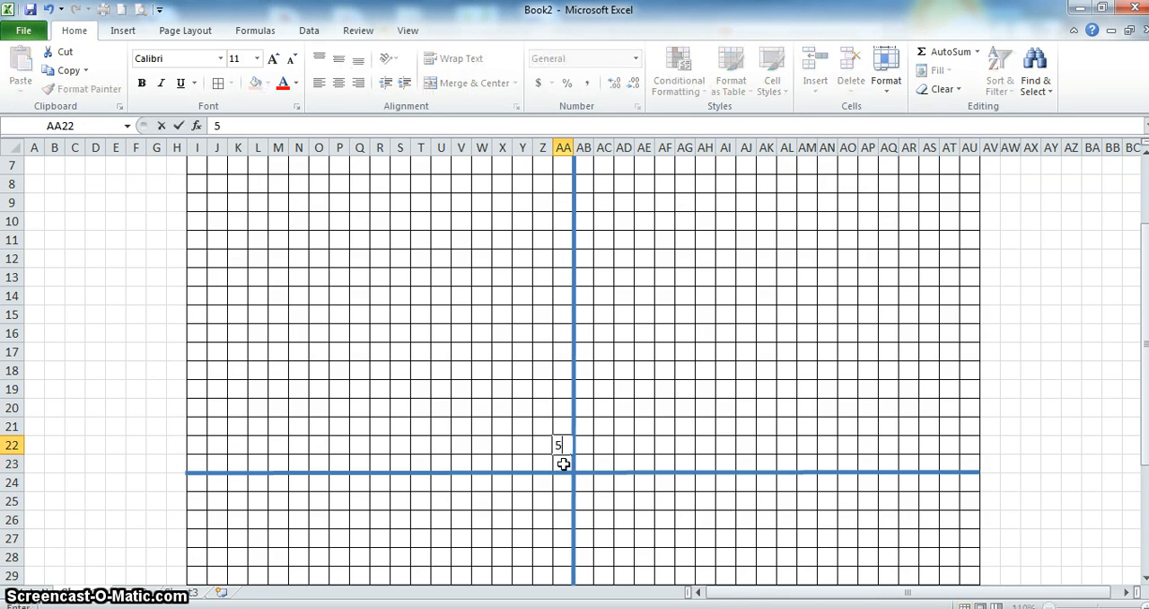
{"action": "key", "text": "Up"}
{"action": "type", "text": "10"}
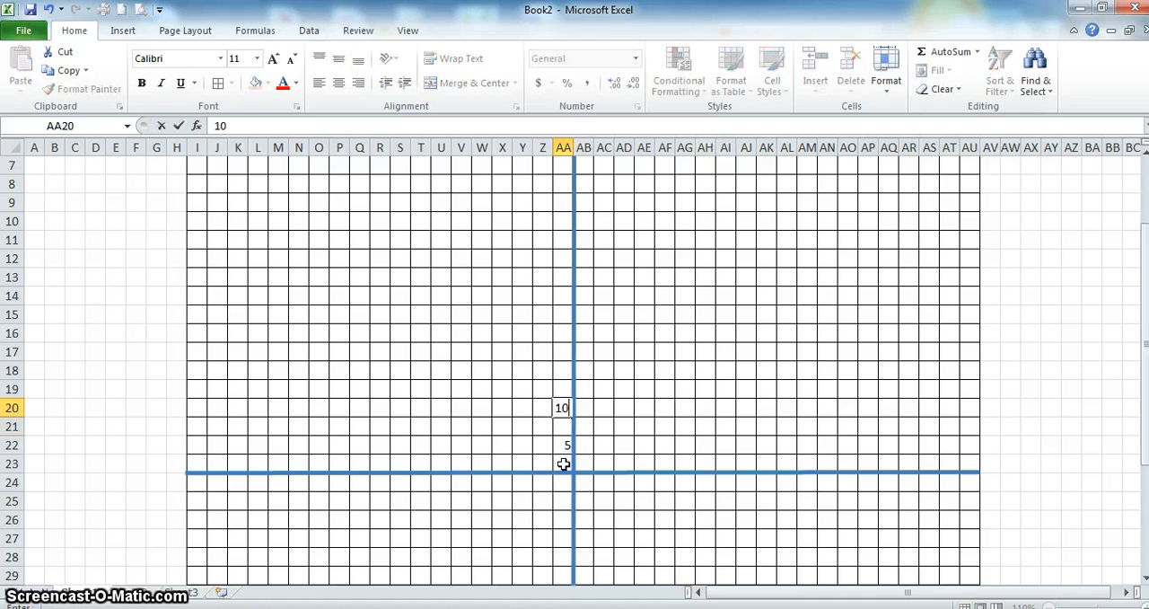
{"action": "key", "text": "Up"}
{"action": "key", "text": "Up"}
{"action": "type", "text": "15"}
{"action": "key", "text": "Up"}
{"action": "key", "text": "Up"}
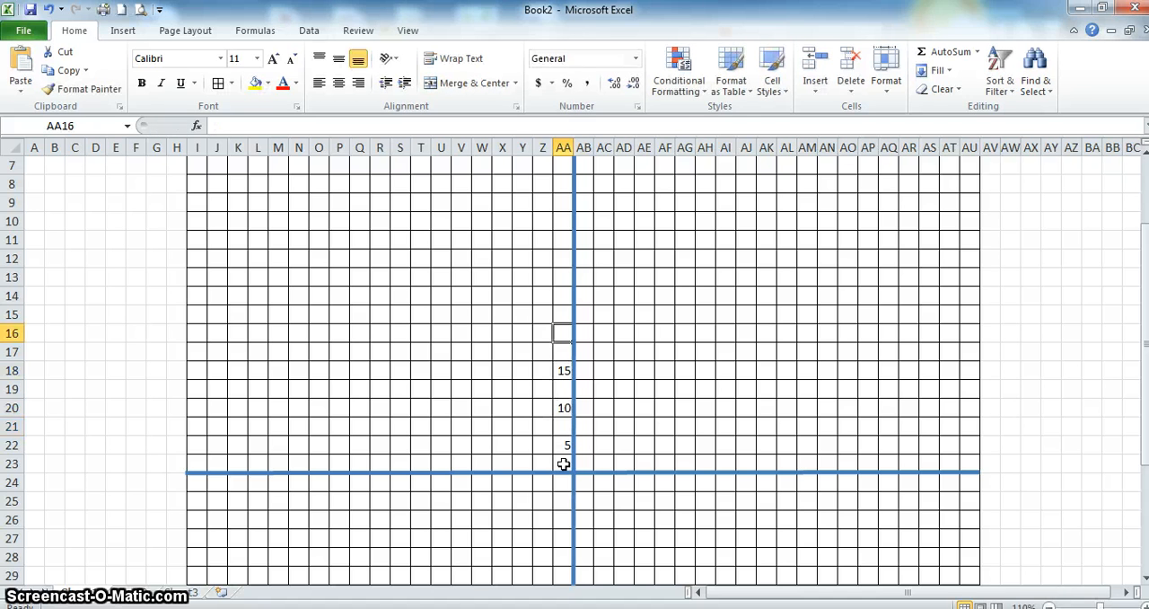
- Continue the vertical axis labels in increments of 5 in every second cell, from 20 in AA16 up to 55 in AA2
{"action": "type", "text": "20"}
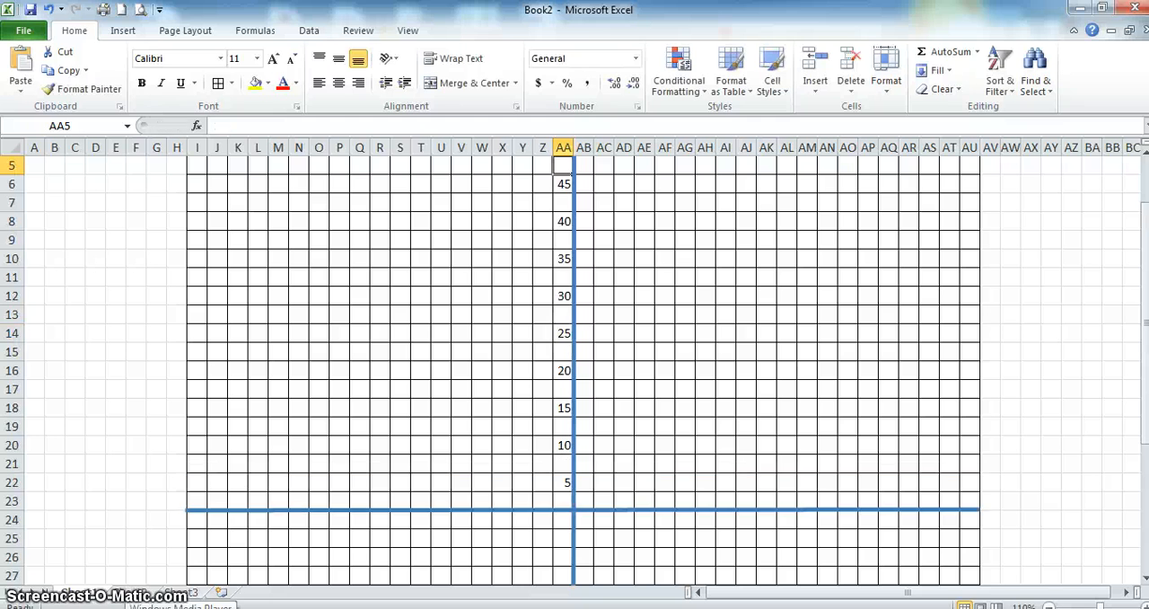
{"action": "key", "text": "Up"}
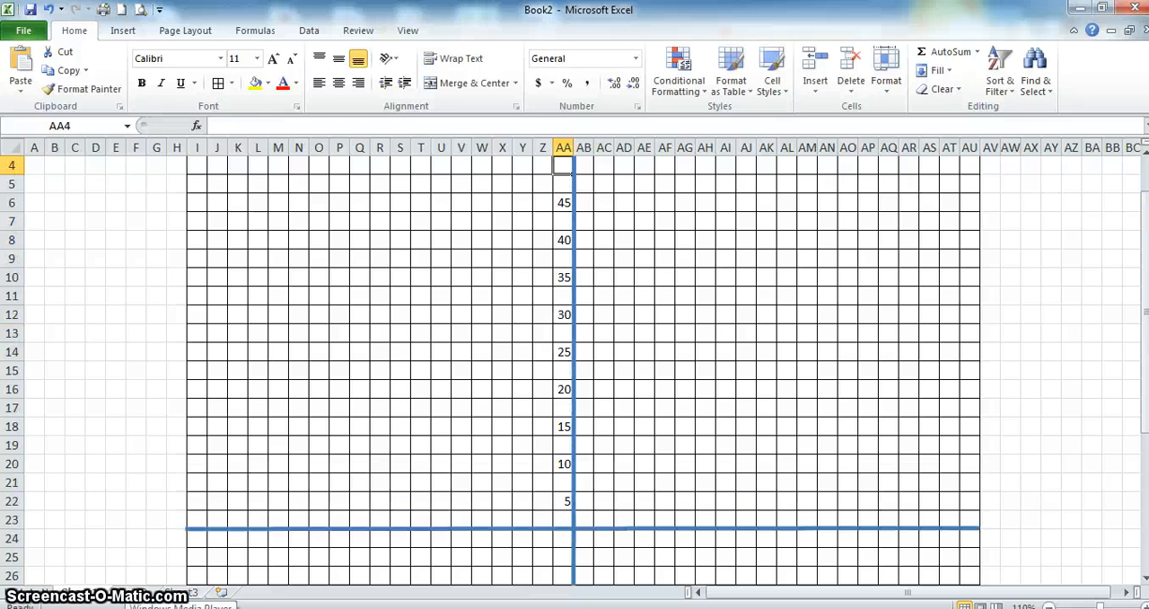
{"action": "type", "text": "50"}
{"action": "key", "text": "Up"}
{"action": "key", "text": "Up"}
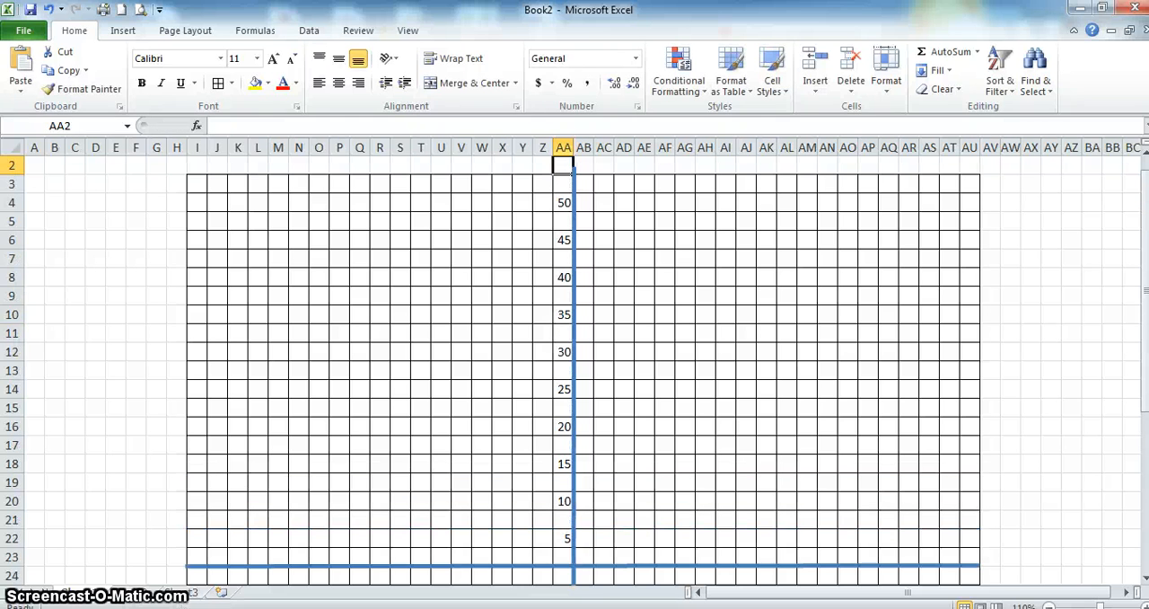
{"action": "type", "text": "55"}
{"action": "key", "text": "Up"}
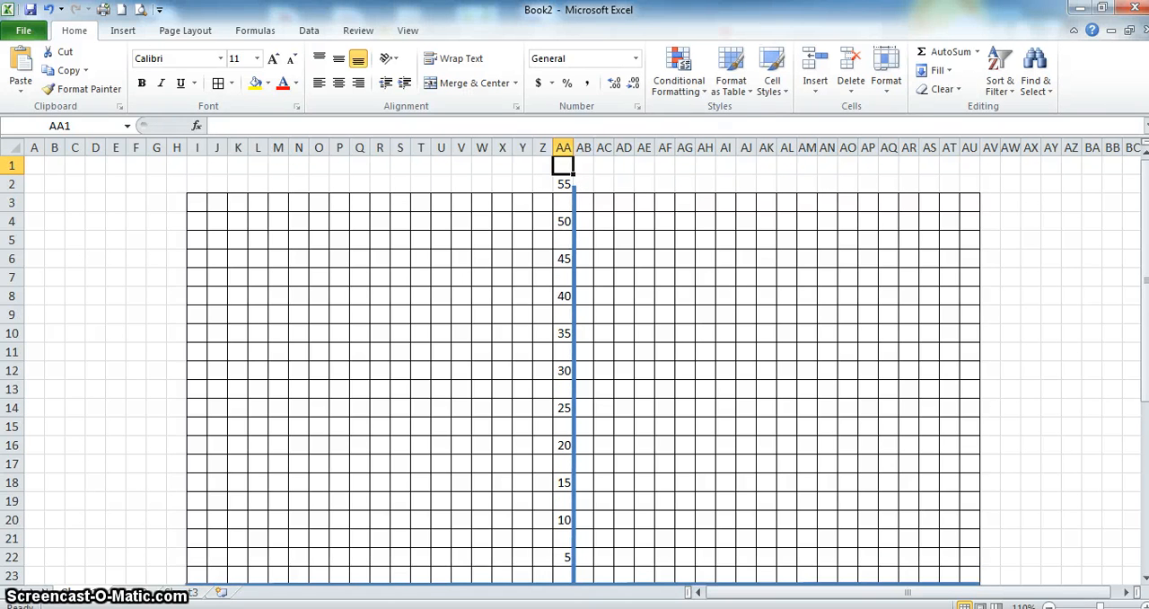
- Insert four new rows at the very top of the worksheet, above the grid
{"action": "mouse_move", "coordinate": [134, 607]}
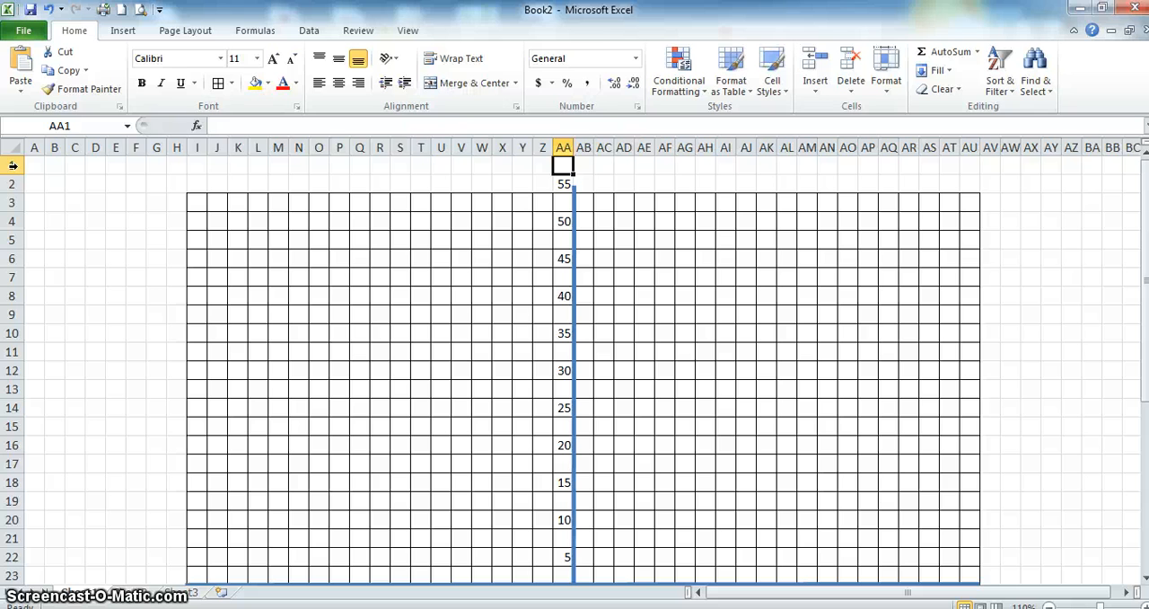
{"action": "left_click", "coordinate": [14, 165]}
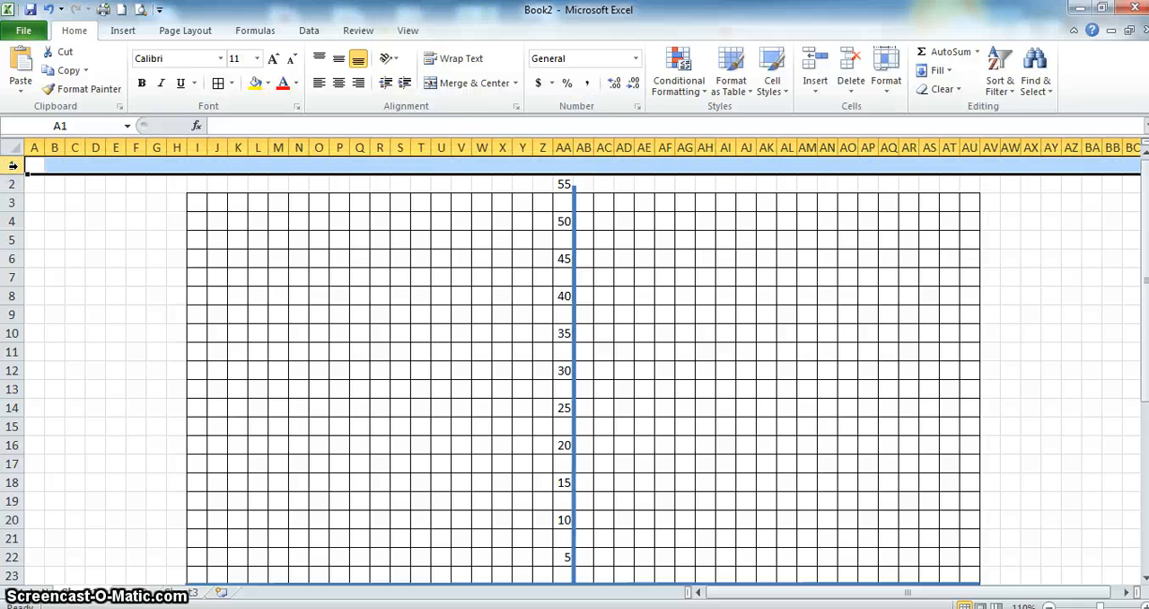
{"action": "right_click", "coordinate": [12, 165]}
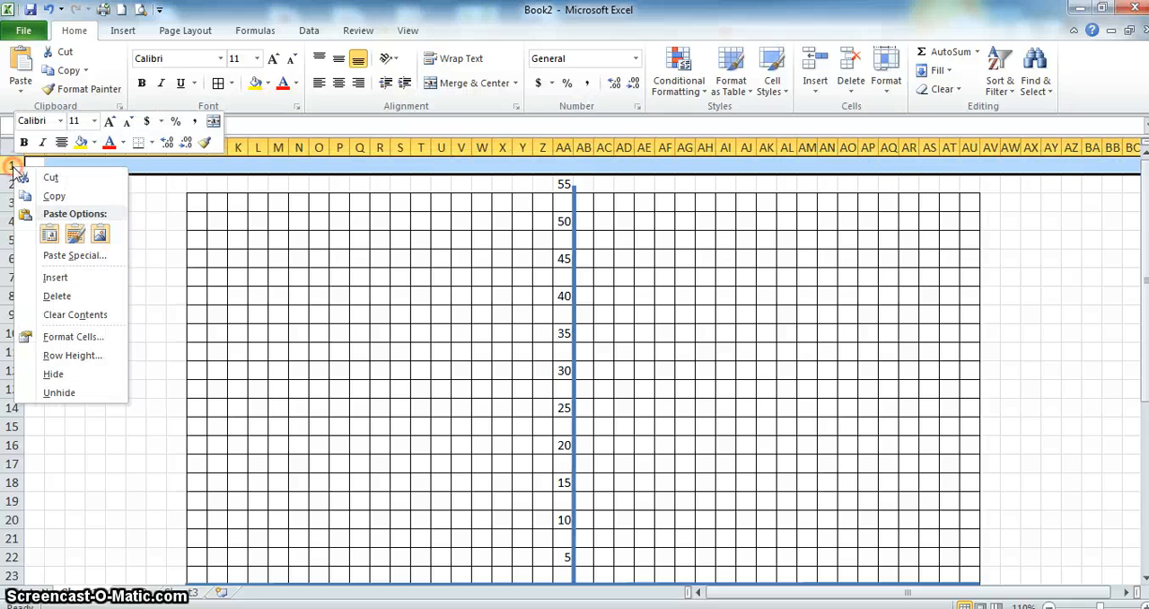
{"action": "left_click", "coordinate": [53, 276]}
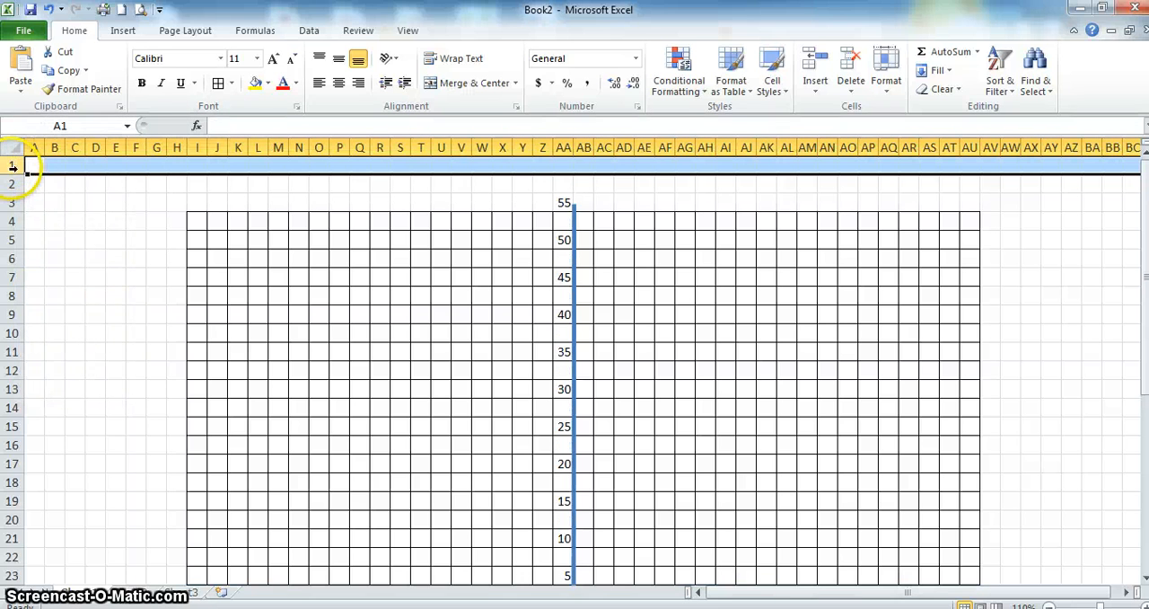
{"action": "left_click_drag", "start_coordinate": [13, 165], "coordinate": [12, 201]}
{"action": "right_click", "coordinate": [13, 202]}
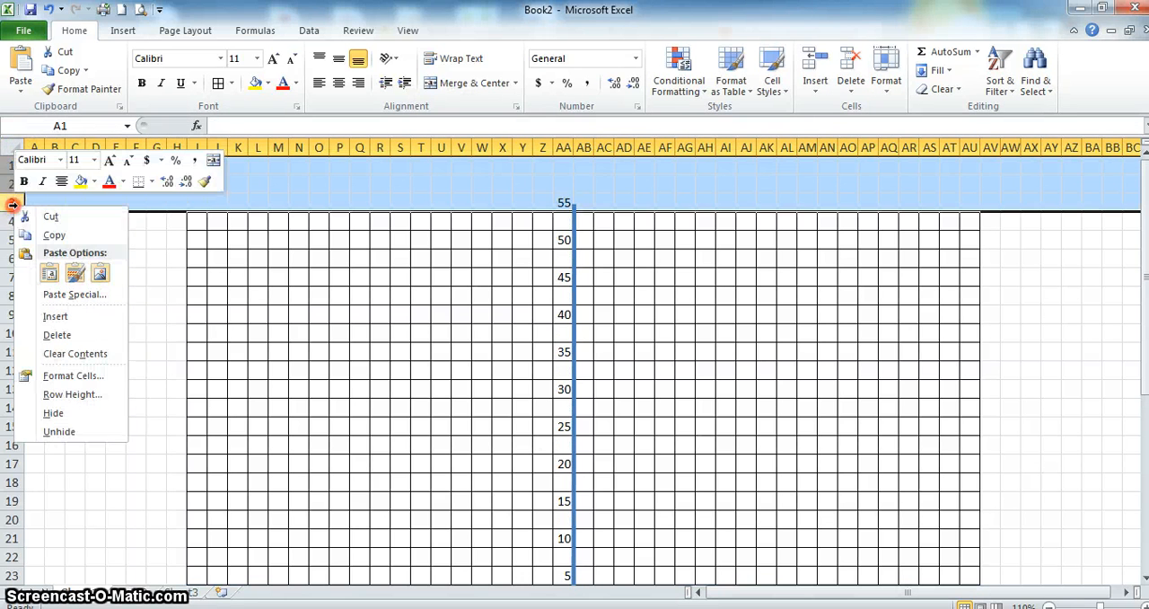
{"action": "left_click", "coordinate": [49, 316]}
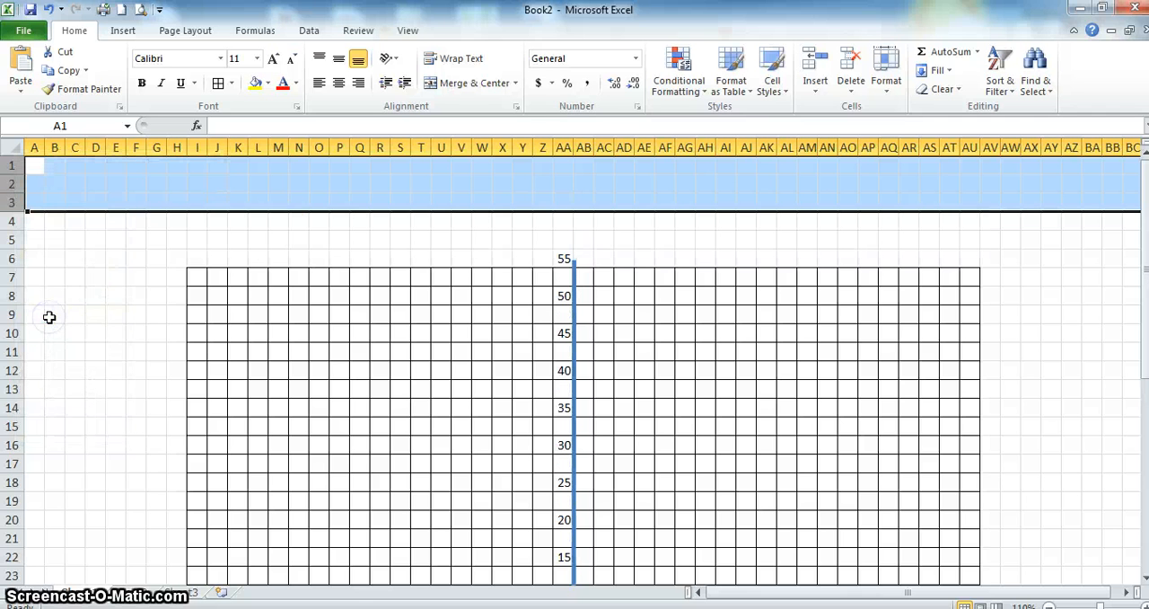
- Enter the vertical axis label 60 in cell AA4
{"action": "left_click", "coordinate": [563, 220]}
{"action": "type", "text": "60"}
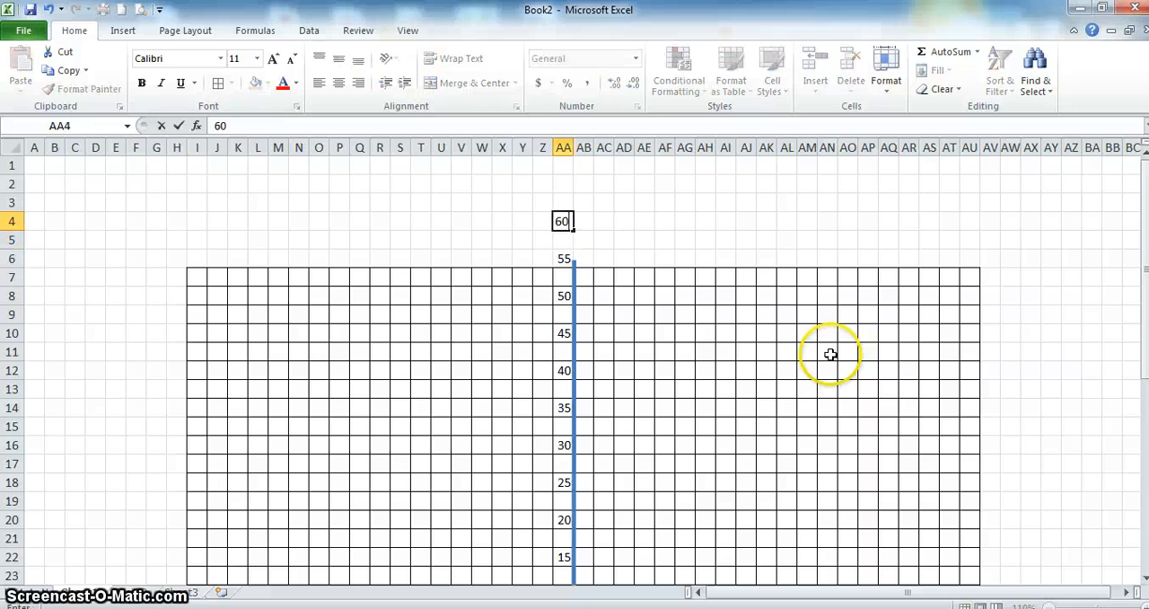
{"action": "key", "text": "Return"}
{"action": "key", "text": "Return"}
{"action": "key", "text": "Return"}
{"action": "key", "text": "Return"}
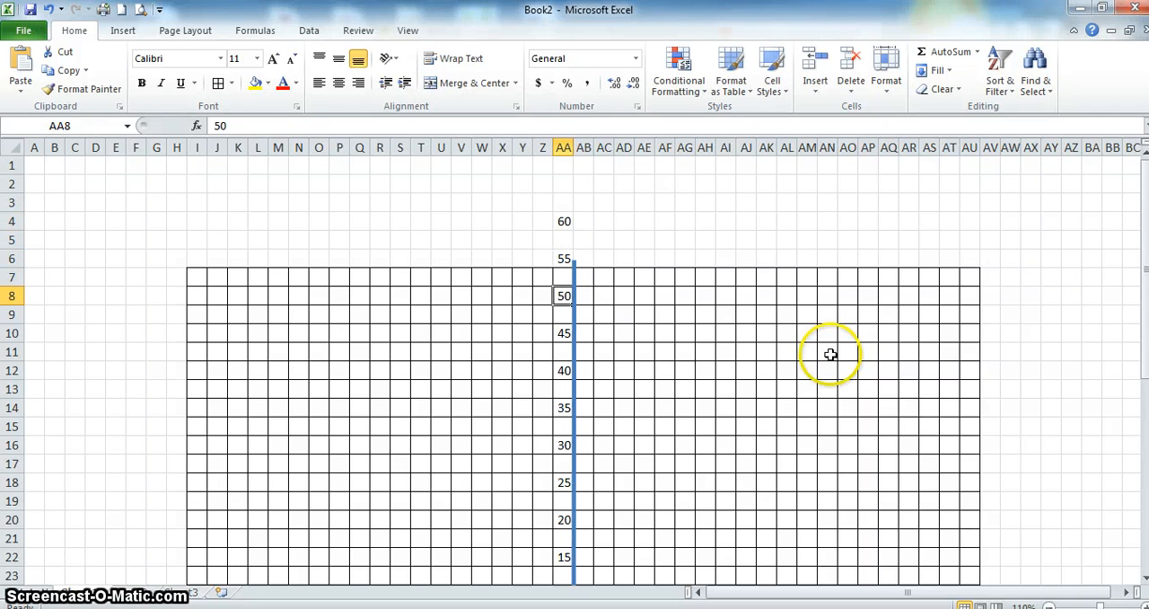
- Extend the grid upward by applying All Borders to the range I4:AU6
{"action": "left_click", "coordinate": [199, 259]}
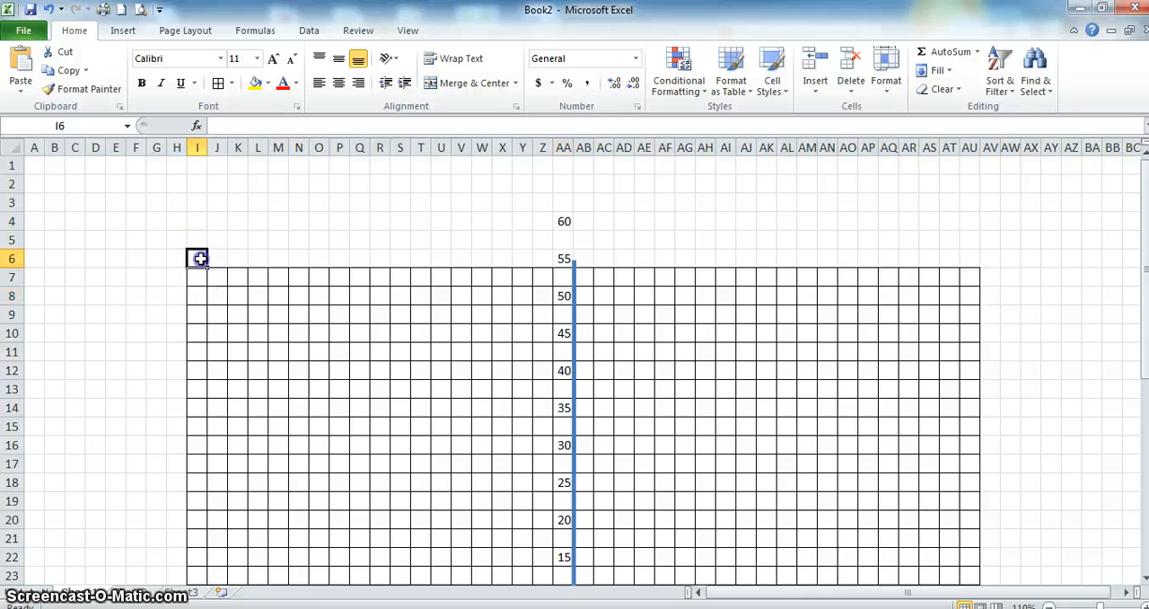
{"action": "key", "text": "shift+Right"}
{"action": "key", "text": "shift+Right"}
{"action": "key", "text": "shift+Right"}
{"action": "key", "text": "shift+Right"}
{"action": "key", "text": "shift+Right"}
{"action": "key", "text": "shift+Right"}
{"action": "key", "text": "shift+Right"}
{"action": "key", "text": "shift+Right"}
{"action": "key", "text": "shift+Right"}
{"action": "key", "text": "shift+Right"}
{"action": "key", "text": "shift+Right"}
{"action": "key", "text": "shift+Right"}
{"action": "key", "text": "shift+Right"}
{"action": "key", "text": "shift+Right"}
{"action": "key", "text": "shift+Right"}
{"action": "key", "text": "shift+Right"}
{"action": "key", "text": "shift+Right"}
{"action": "key", "text": "shift+Right"}
{"action": "key", "text": "shift+Right"}
{"action": "key", "text": "shift+Right"}
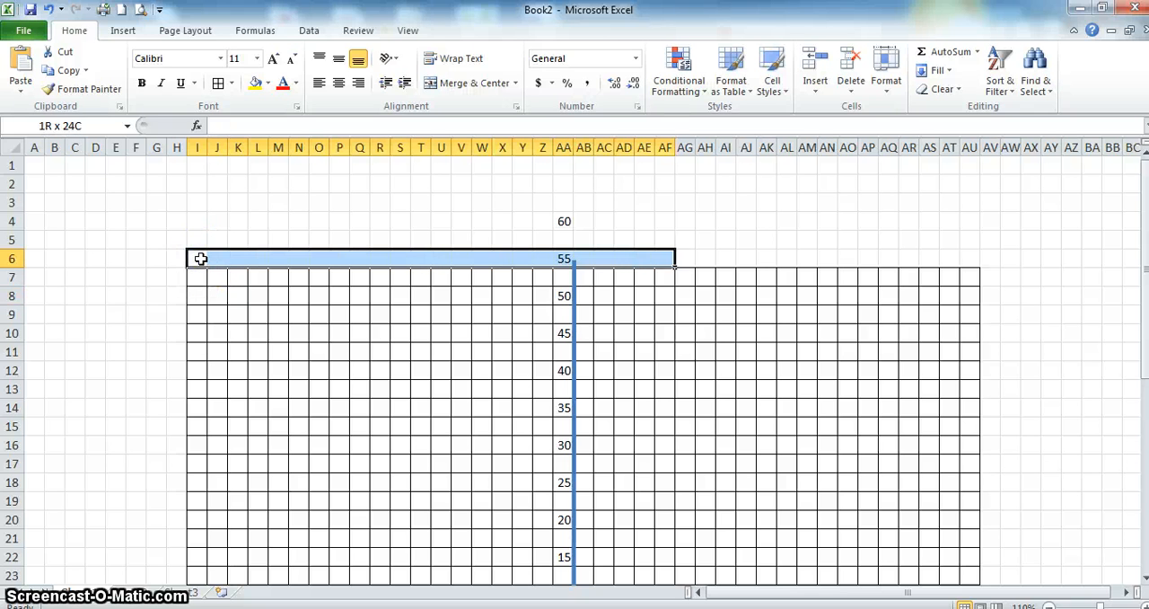
{"action": "key", "text": "shift+Right"}
{"action": "key", "text": "shift+Right"}
{"action": "key", "text": "shift+Right"}
{"action": "key", "text": "shift+Right"}
{"action": "key", "text": "shift+Right"}
{"action": "key", "text": "shift+Right"}
{"action": "key", "text": "shift+Right"}
{"action": "key", "text": "shift+Right"}
{"action": "key", "text": "shift+Right"}
{"action": "key", "text": "shift+Right"}
{"action": "key", "text": "shift+Right"}
{"action": "key", "text": "shift+Right"}
{"action": "key", "text": "shift+Right"}
{"action": "key", "text": "shift+Right"}
{"action": "key", "text": "shift+Right"}
{"action": "key", "text": "shift+Up"}
{"action": "key", "text": "shift+Up"}
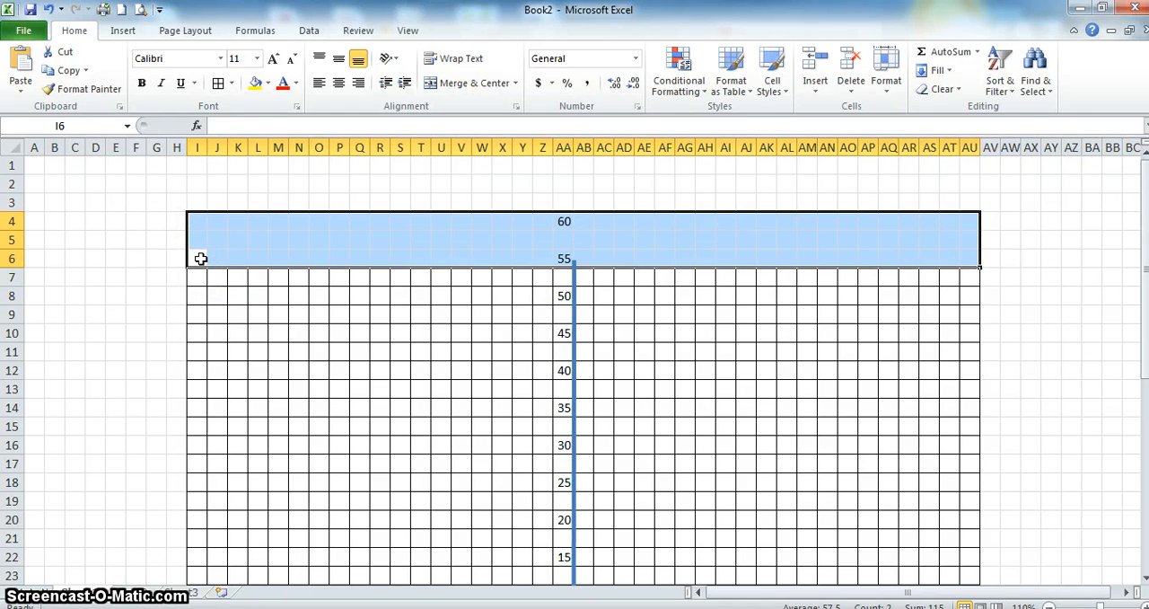
{"action": "left_click", "coordinate": [232, 84]}
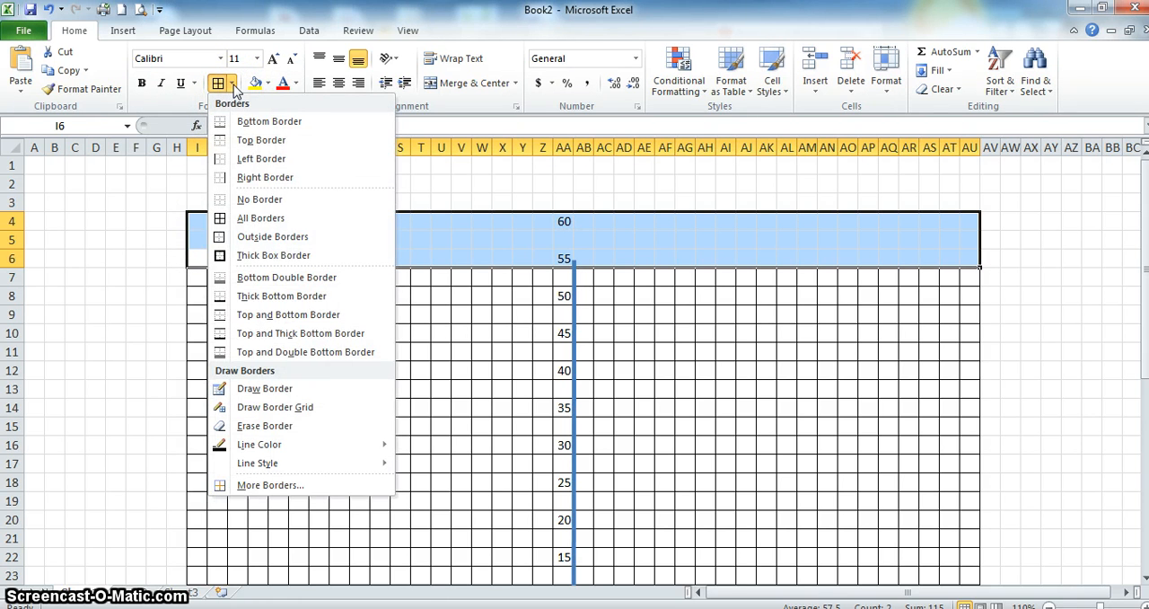
{"action": "left_click", "coordinate": [233, 84]}
{"action": "left_click", "coordinate": [233, 83]}
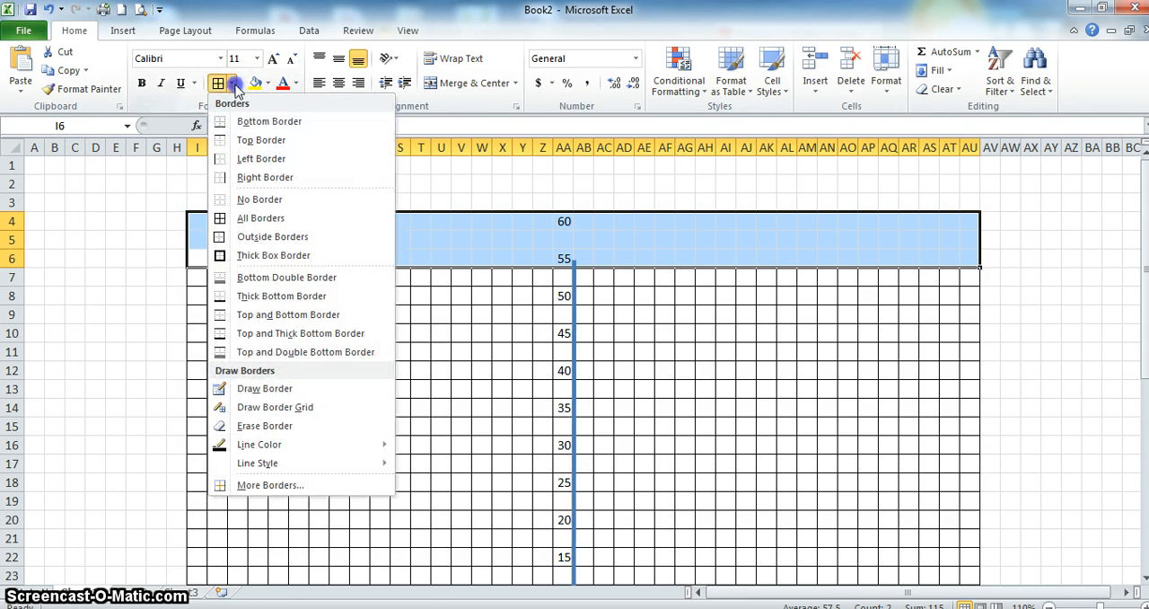
{"action": "left_click", "coordinate": [260, 221]}
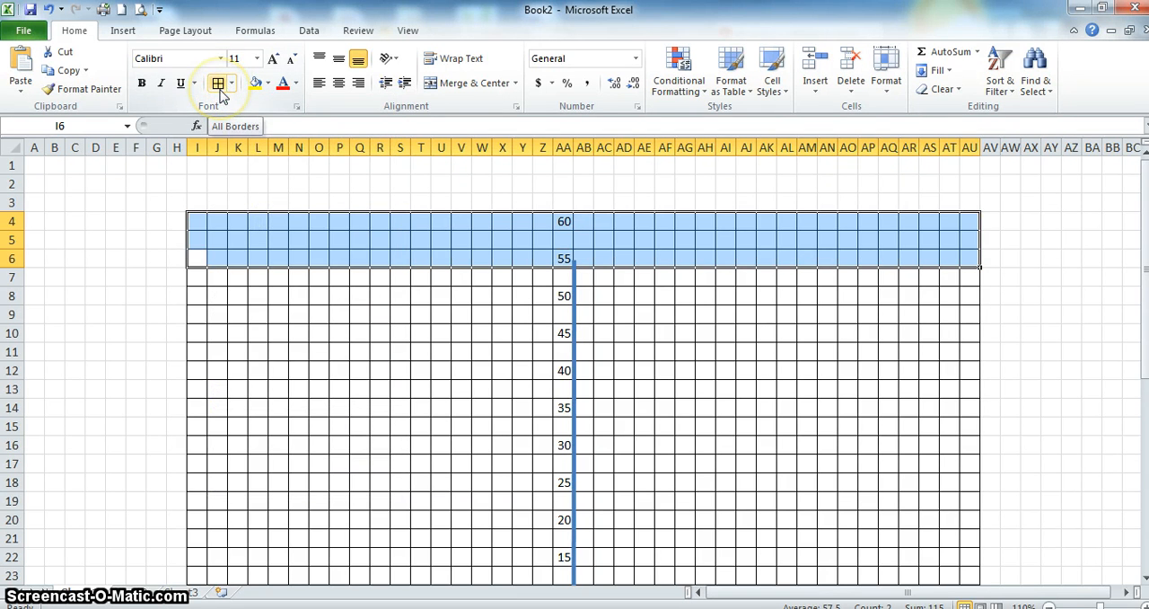
- Extend the vertical axis line's upper end to the top edge of row 4
{"action": "left_click", "coordinate": [708, 515]}
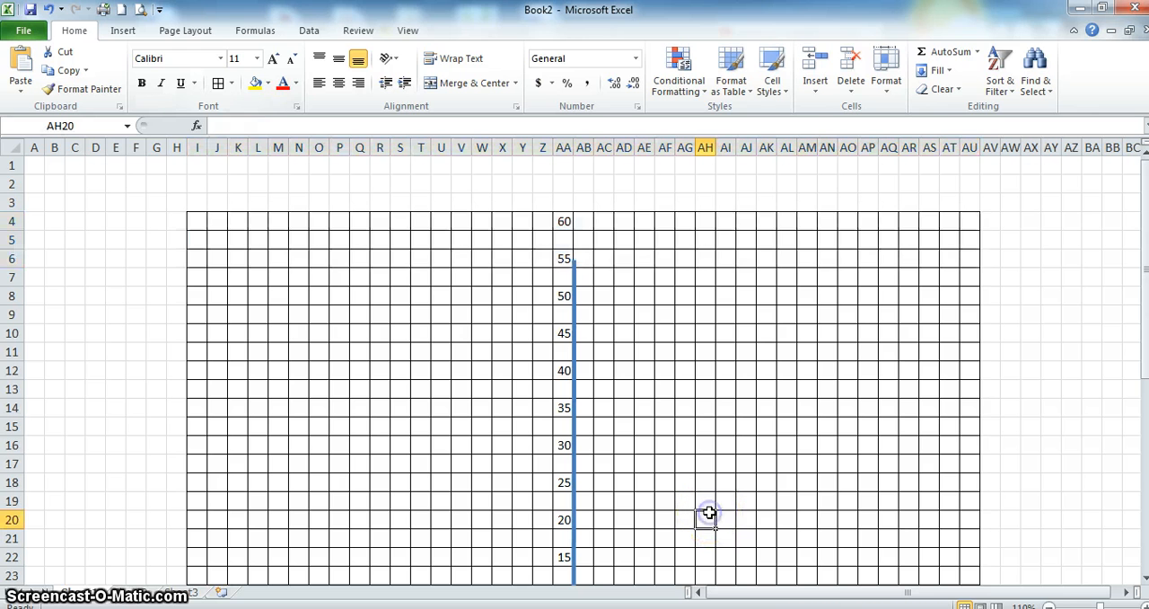
{"action": "left_click", "coordinate": [574, 269]}
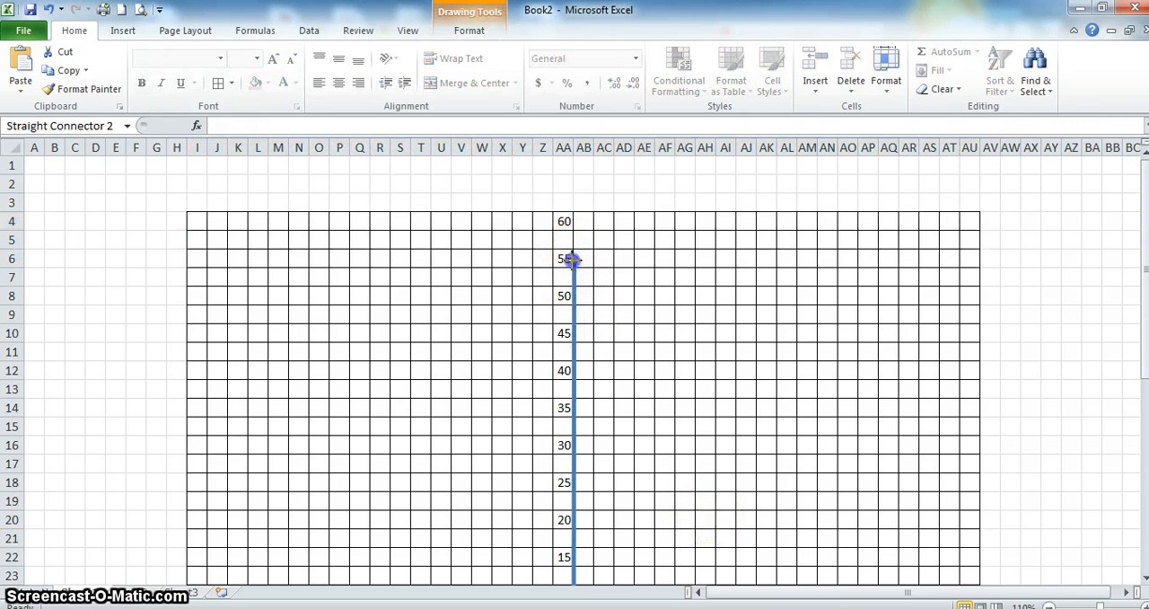
{"action": "left_click_drag", "start_coordinate": [573, 219], "coordinate": [572, 210]}
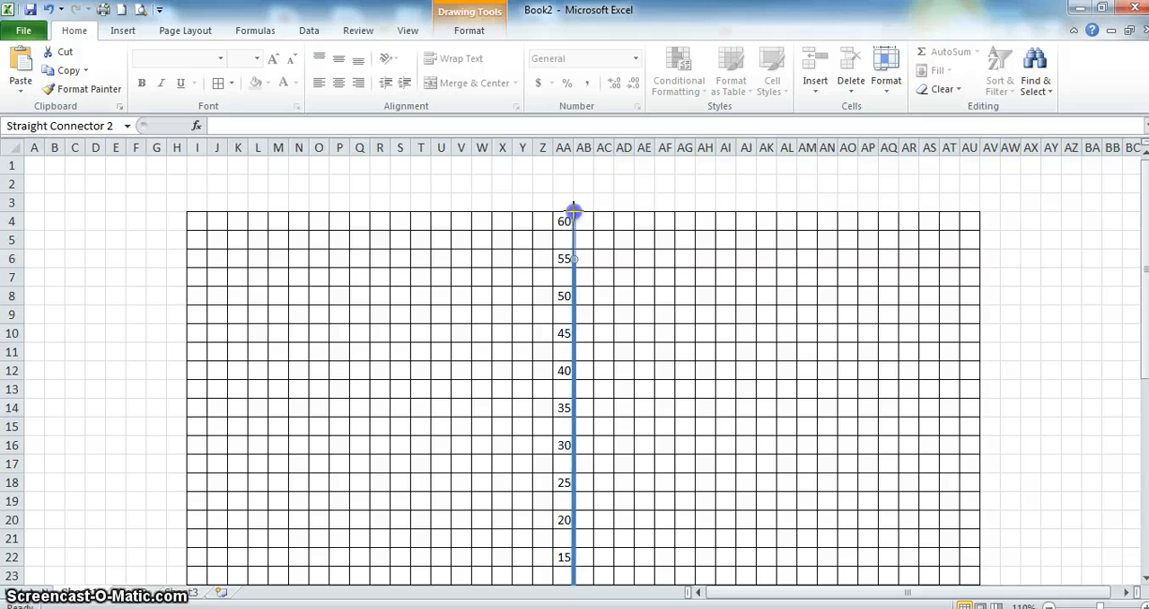
- Label the horizontal axis in row 28 with 10 in AE28, 15 in AG28 and 20 in AI28
{"action": "left_click", "coordinate": [1144, 580]}
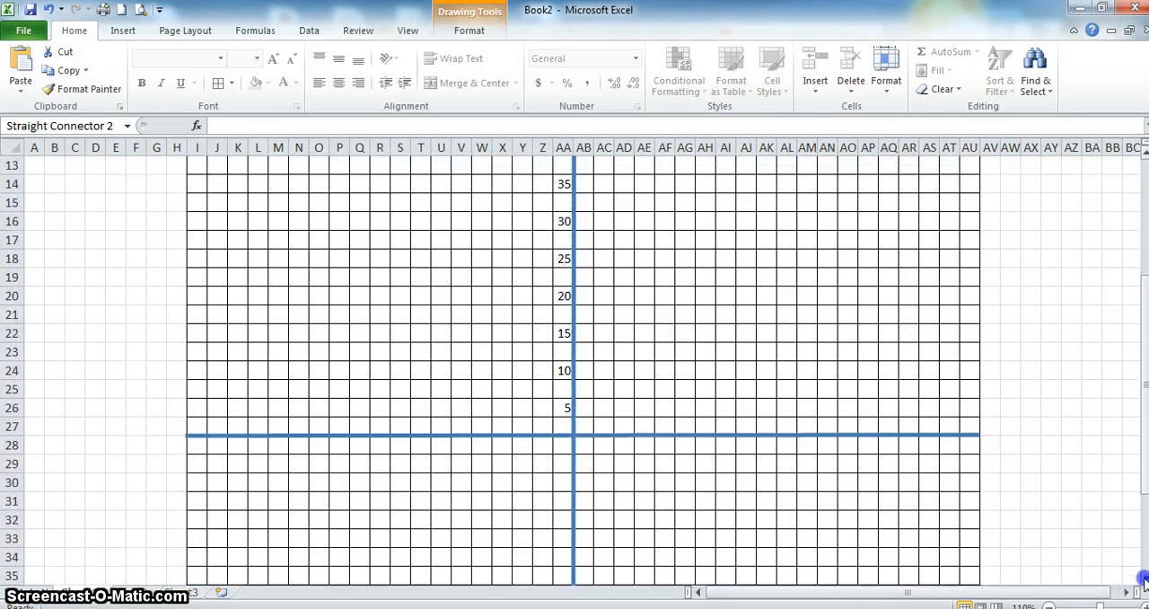
{"action": "left_click", "coordinate": [607, 444]}
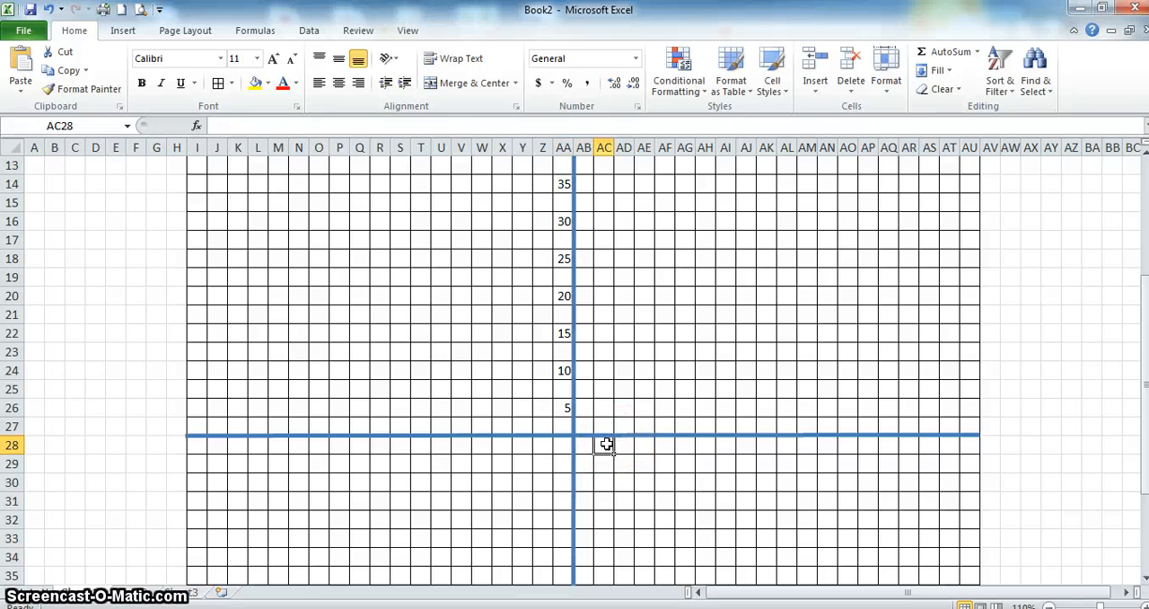
{"action": "key", "text": "Right"}
{"action": "key", "text": "Right"}
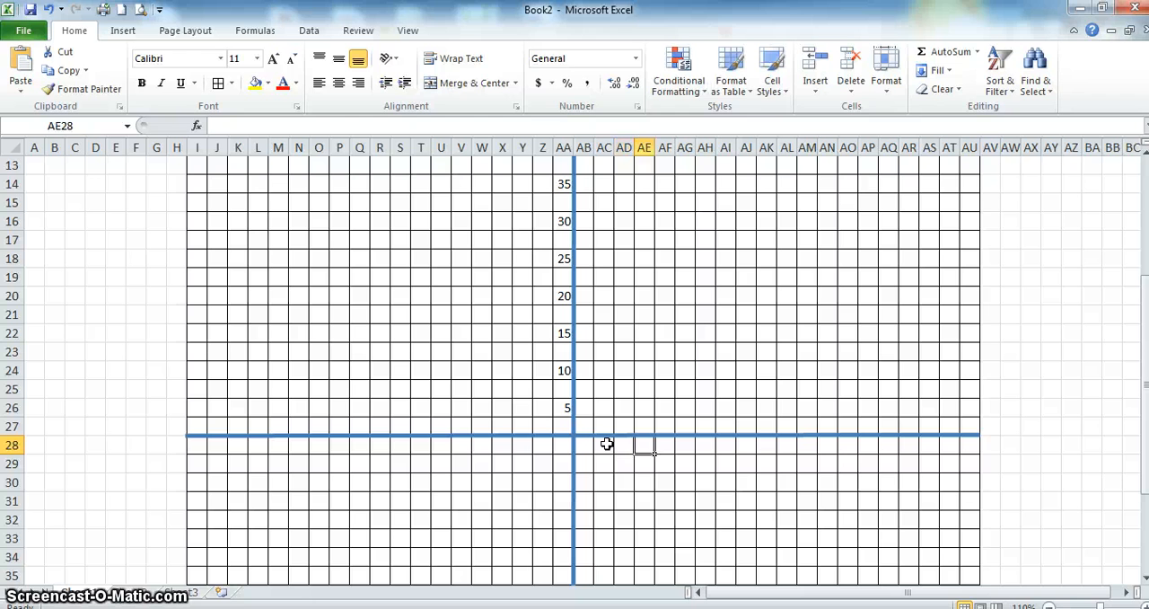
{"action": "type", "text": "10"}
{"action": "key", "text": "Right"}
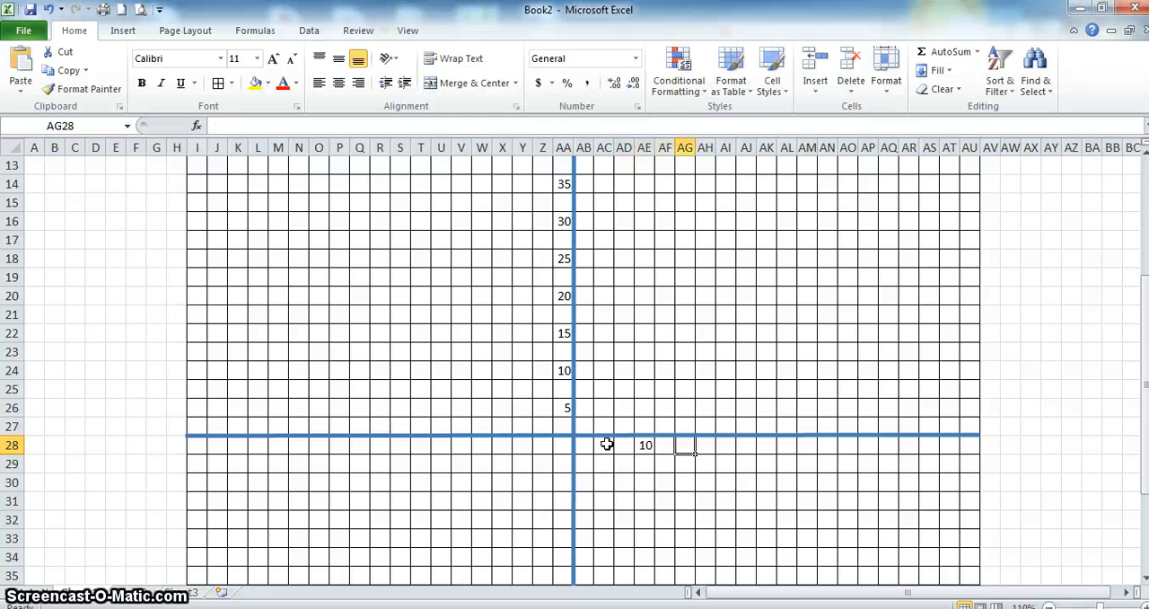
{"action": "type", "text": "15"}
{"action": "key", "text": "Right"}
{"action": "key", "text": "Right"}
{"action": "type", "text": "20"}
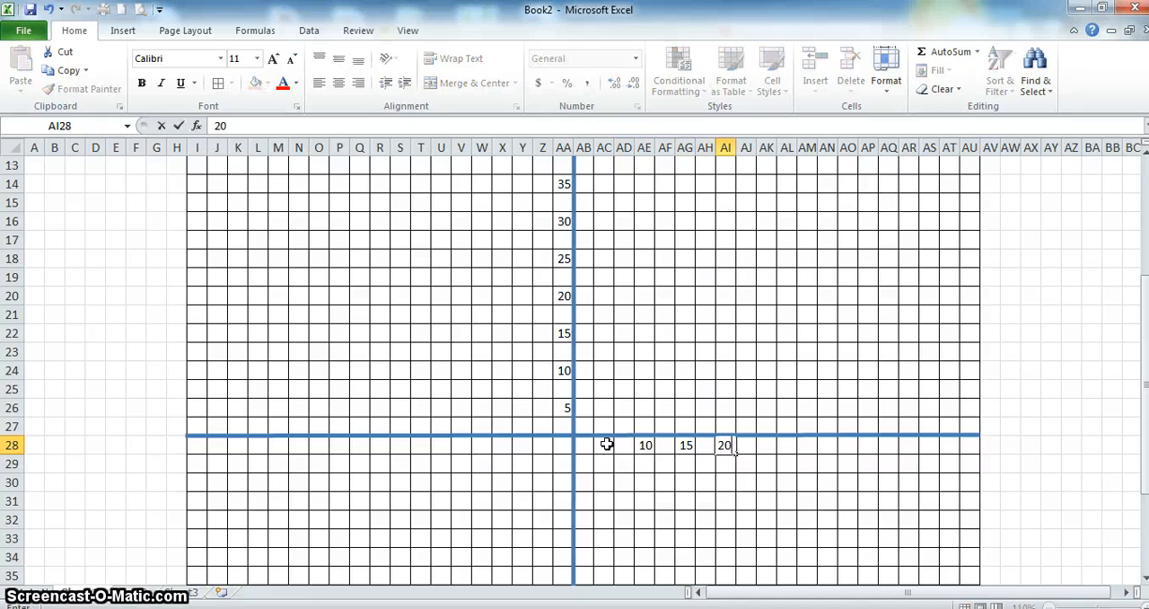
- Continue the horizontal axis labels with 25 in AK28, 30 in AM28 and 35 in AO28
{"action": "key", "text": "Right"}
{"action": "key", "text": "Right"}
{"action": "type", "text": "25"}
{"action": "key", "text": "Right"}
{"action": "key", "text": "Right"}
{"action": "type", "text": "30"}
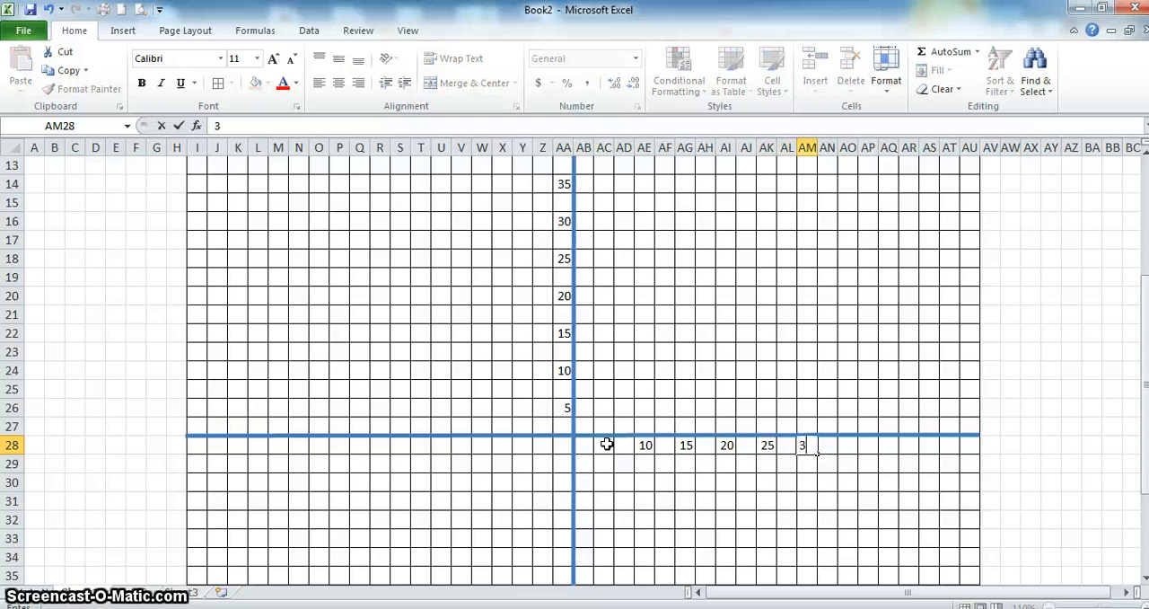
{"action": "key", "text": "Right"}
{"action": "type", "text": "35"}
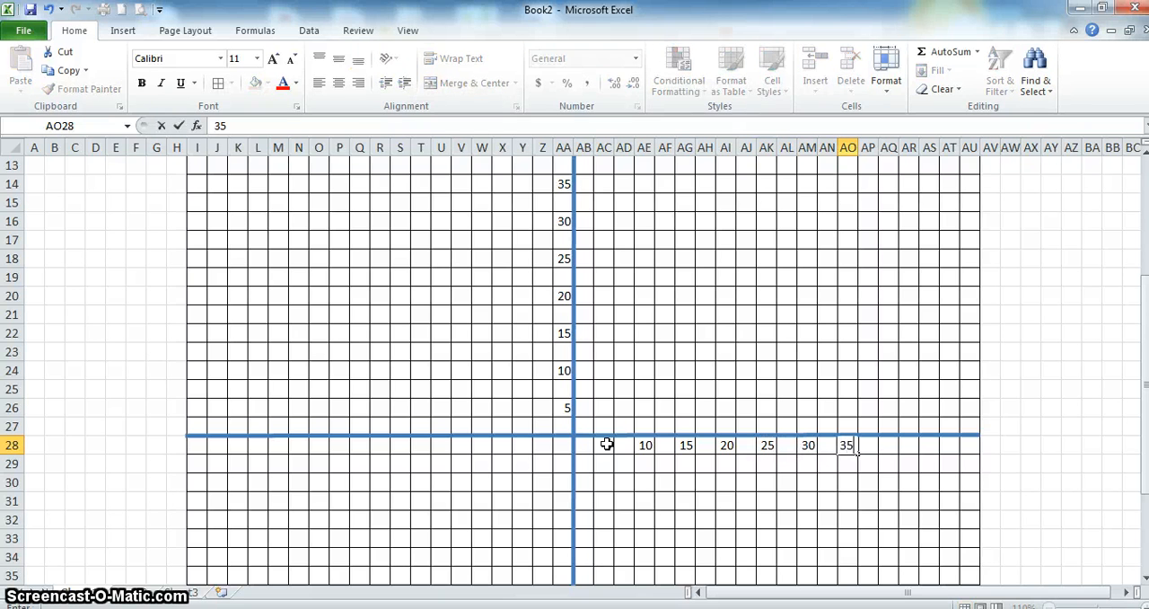
- Add the horizontal axis labels 40 in AQ28, 45 in AS28 and 50 in AU28
{"action": "key", "text": "Right"}
{"action": "key", "text": "Right"}
{"action": "type", "text": "40"}
{"action": "key", "text": "Right"}
{"action": "key", "text": "Right"}
{"action": "type", "text": "45"}
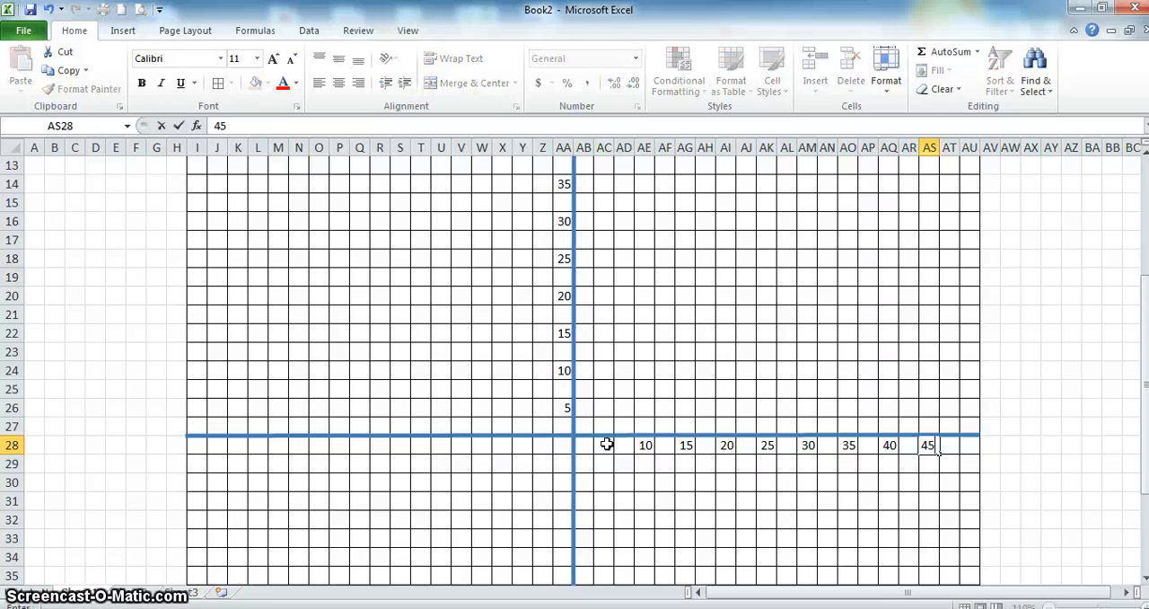
{"action": "key", "text": "Right"}
{"action": "key", "text": "Right"}
{"action": "type", "text": "5"}
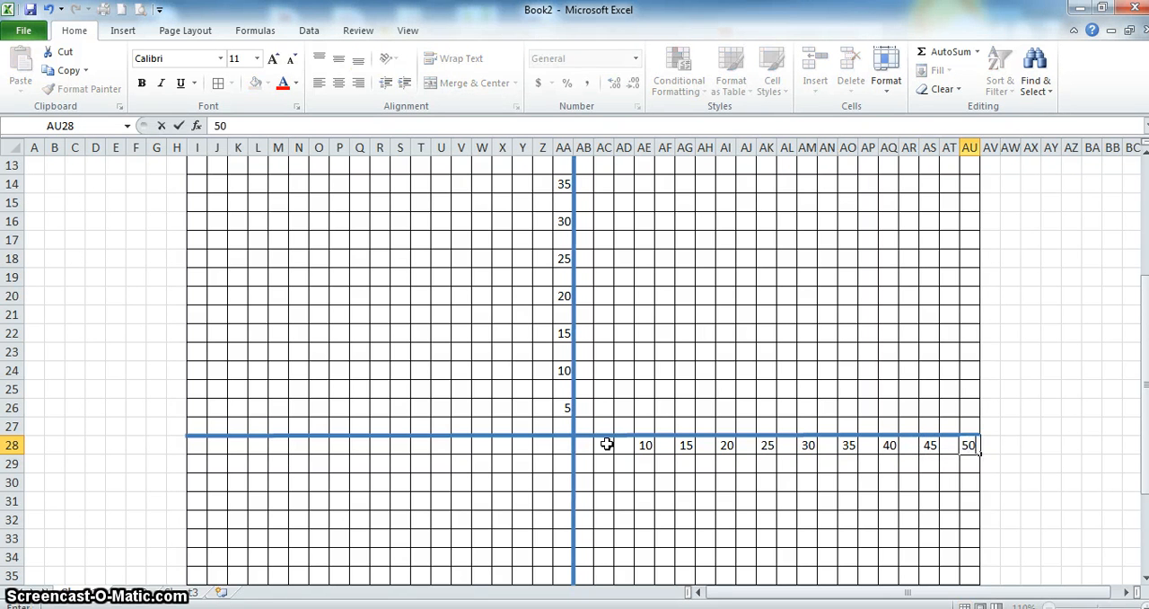
{"action": "type", "text": "0"}
- Continue the horizontal axis labels in row 28 with 55 in AW28 and 66 in AY28
{"action": "key", "text": "Right"}
{"action": "key", "text": "Right"}
{"action": "type", "text": "55"}
{"action": "key", "text": "Right"}
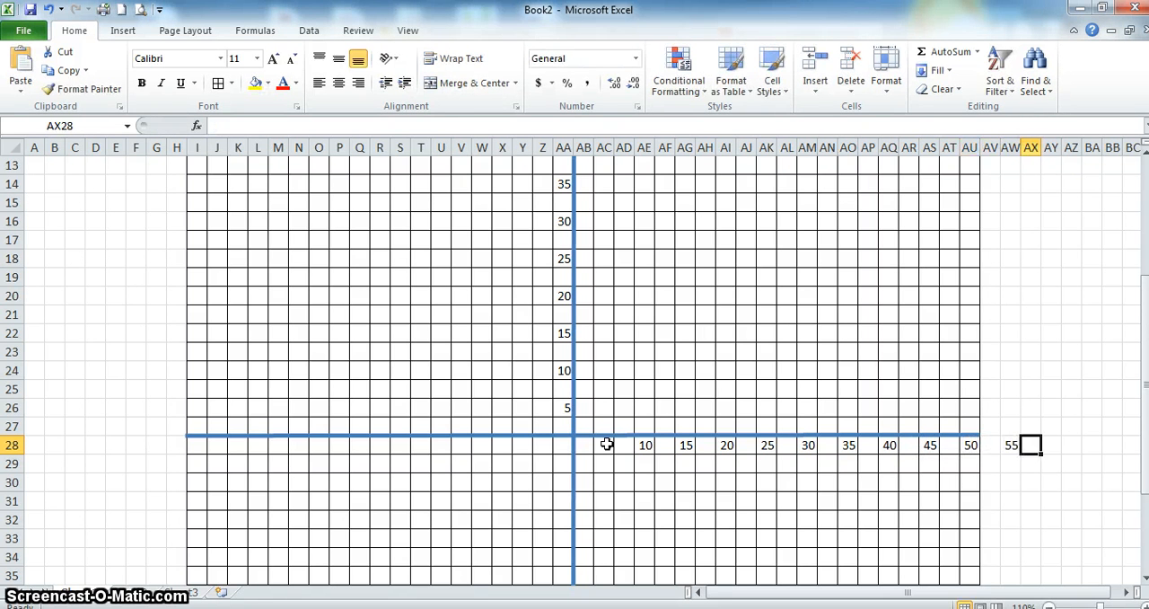
{"action": "type", "text": "66"}
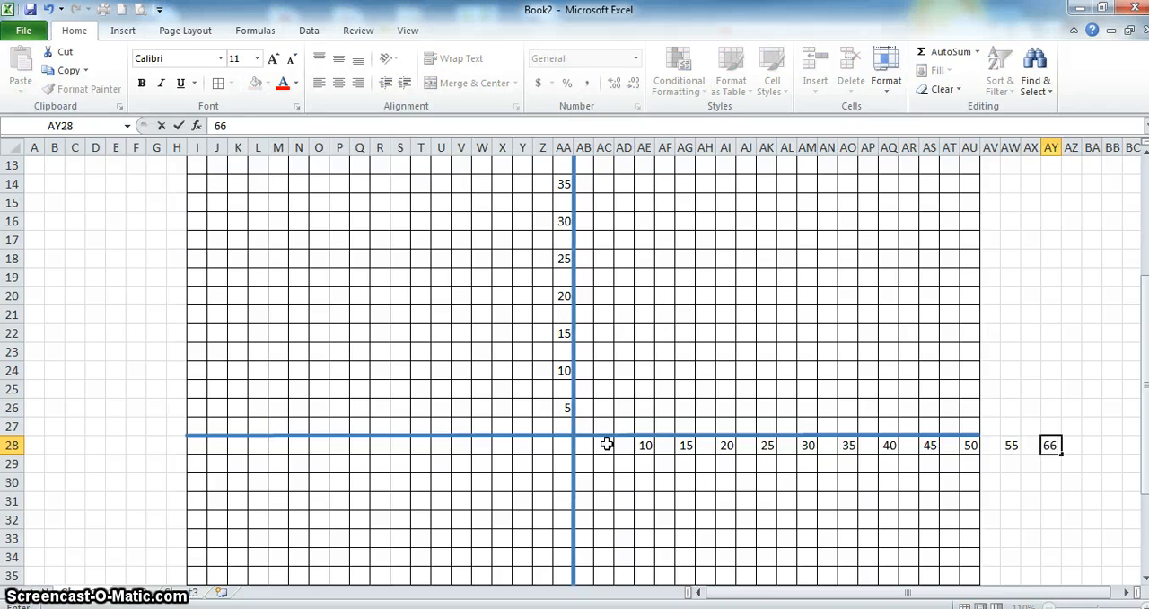
{"action": "key", "text": "Right"}
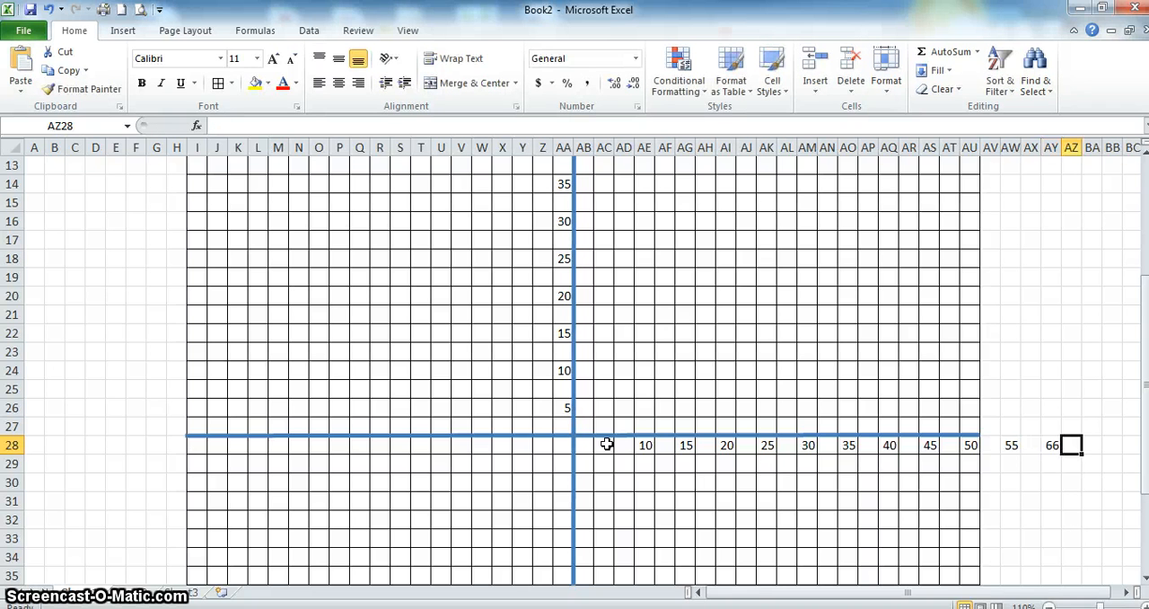
- Extend the horizontal axis line's right end to the edge of column AY and correct the label in AY28 to 60
{"action": "left_click", "coordinate": [964, 436]}
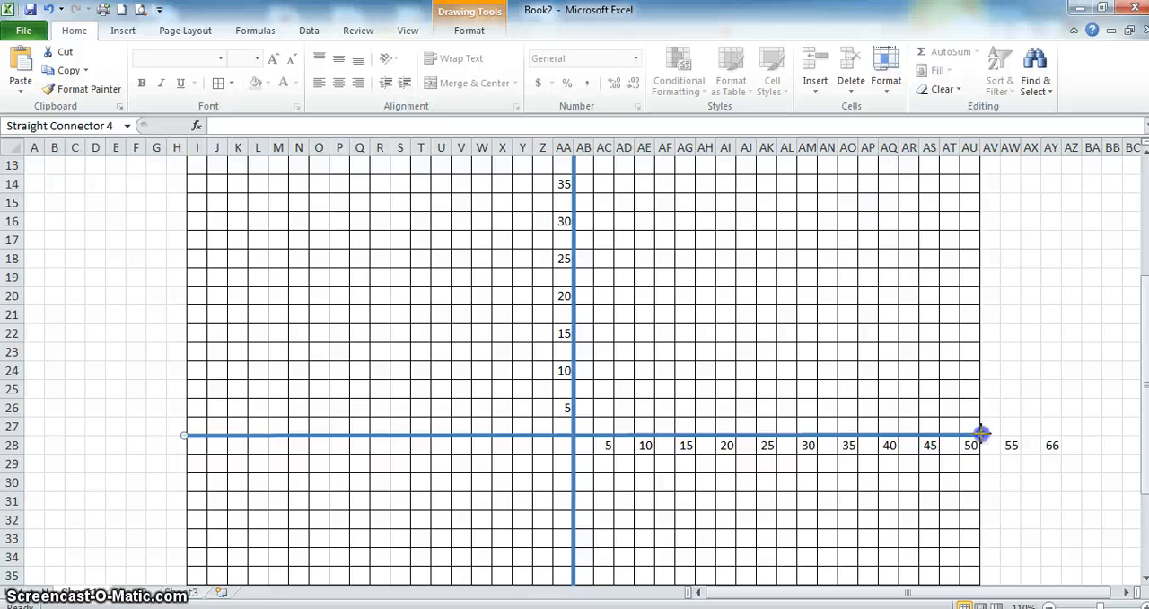
{"action": "left_click_drag", "start_coordinate": [982, 432], "coordinate": [1064, 433]}
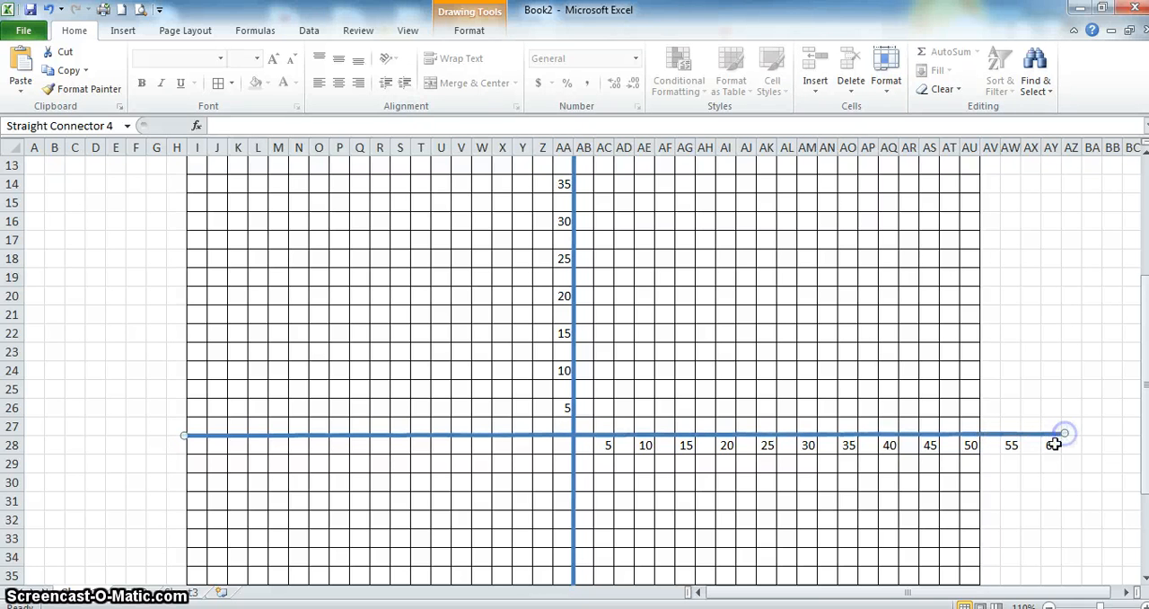
{"action": "left_click", "coordinate": [1052, 446]}
{"action": "type", "text": "6"}
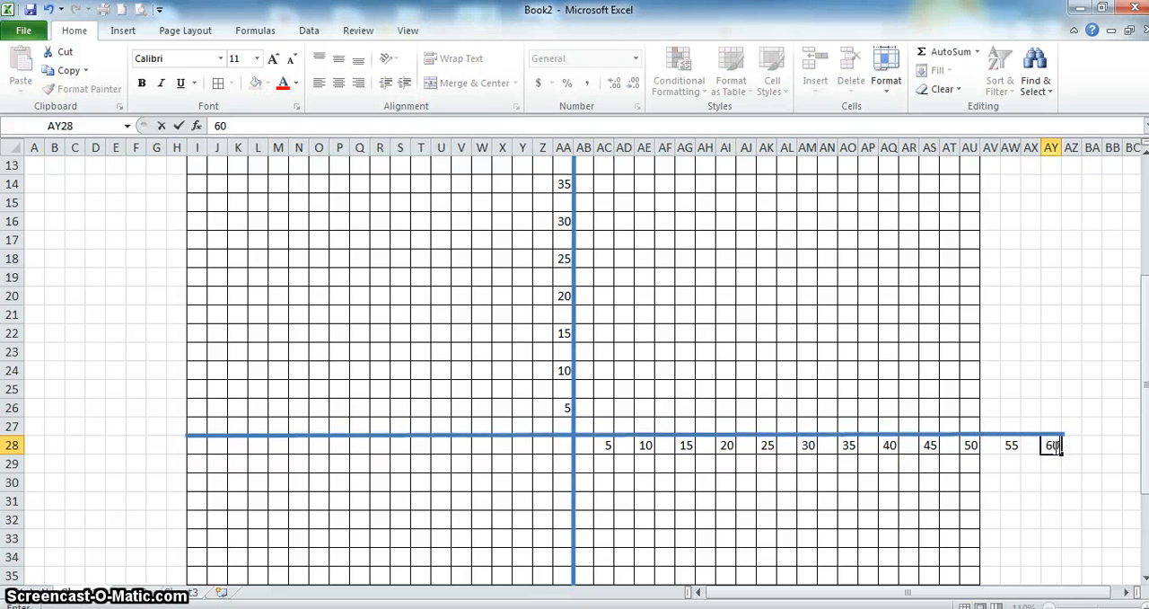
{"action": "key", "text": "Return"}
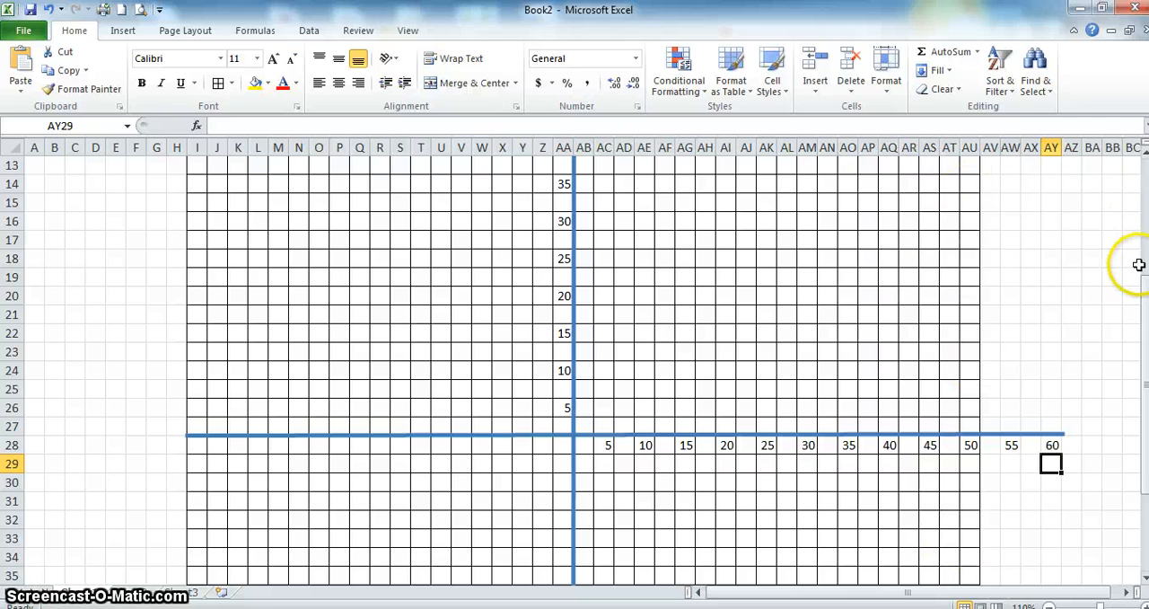
- Extend the grid by applying all borders to the range AT4:AZ43
{"action": "left_click", "coordinate": [948, 204]}
{"action": "key", "text": "Up"}
{"action": "key", "text": "Up"}
{"action": "key", "text": "Up"}
{"action": "key", "text": "Up"}
{"action": "key", "text": "Up"}
{"action": "key", "text": "Up"}
{"action": "key", "text": "Up"}
{"action": "key", "text": "Up"}
{"action": "key", "text": "Up"}
{"action": "key", "text": "Up"}
{"action": "key", "text": "Up"}
{"action": "key", "text": "Up"}
{"action": "key", "text": "Up"}
{"action": "key", "text": "Up"}
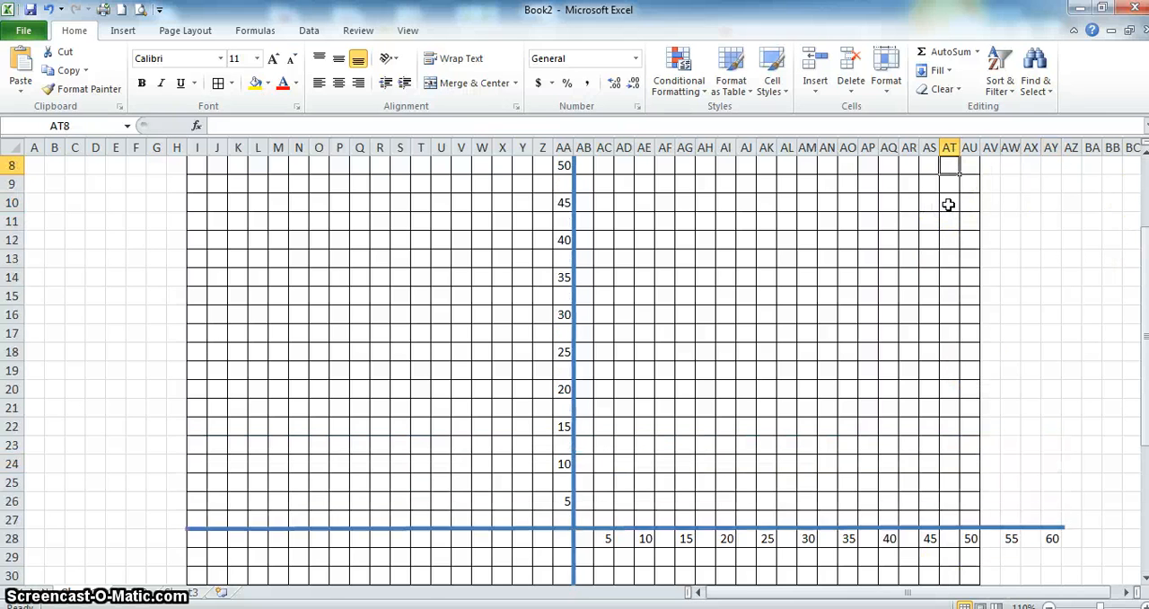
{"action": "key", "text": "Down"}
{"action": "key", "text": "Down"}
{"action": "key", "text": "Down"}
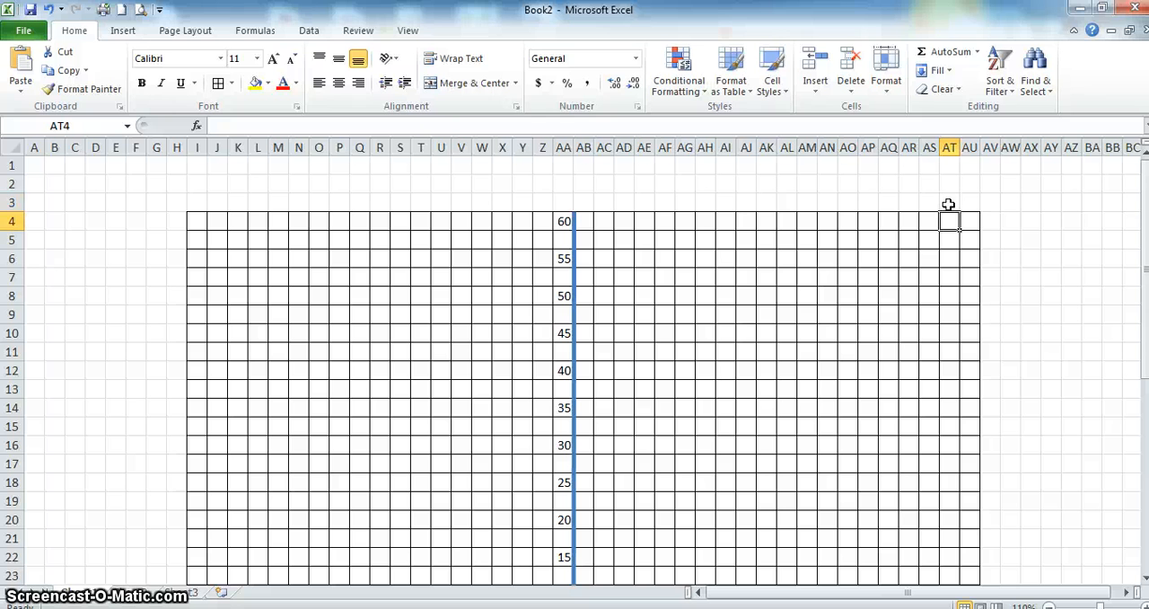
{"action": "key", "text": "shift+Right"}
{"action": "key", "text": "shift+Right"}
{"action": "key", "text": "shift+Right"}
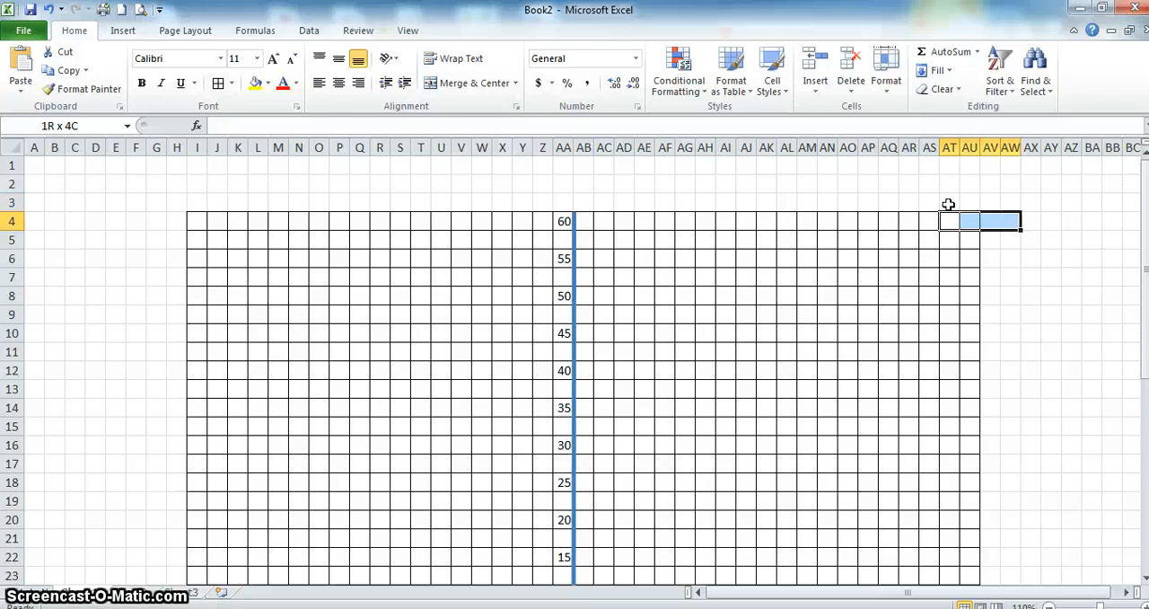
{"action": "key", "text": "shift+Down"}
{"action": "key", "text": "shift+Right"}
{"action": "key", "text": "shift+Down"}
{"action": "key", "text": "shift+Down"}
{"action": "key", "text": "shift+Down"}
{"action": "key", "text": "shift+Down"}
{"action": "key", "text": "shift+Down"}
{"action": "key", "text": "shift+Down"}
{"action": "key", "text": "shift+Down"}
{"action": "key", "text": "shift+Down"}
{"action": "key", "text": "shift+Down"}
{"action": "key", "text": "shift+Down"}
{"action": "key", "text": "shift+Down"}
{"action": "key", "text": "shift+Down"}
{"action": "key", "text": "shift+Down"}
{"action": "key", "text": "shift+Down"}
{"action": "key", "text": "shift+Down"}
{"action": "key", "text": "shift+Down"}
{"action": "key", "text": "shift+Down"}
{"action": "key", "text": "shift+Down"}
{"action": "key", "text": "shift+Down"}
{"action": "key", "text": "shift+Down"}
{"action": "key", "text": "shift+Down"}
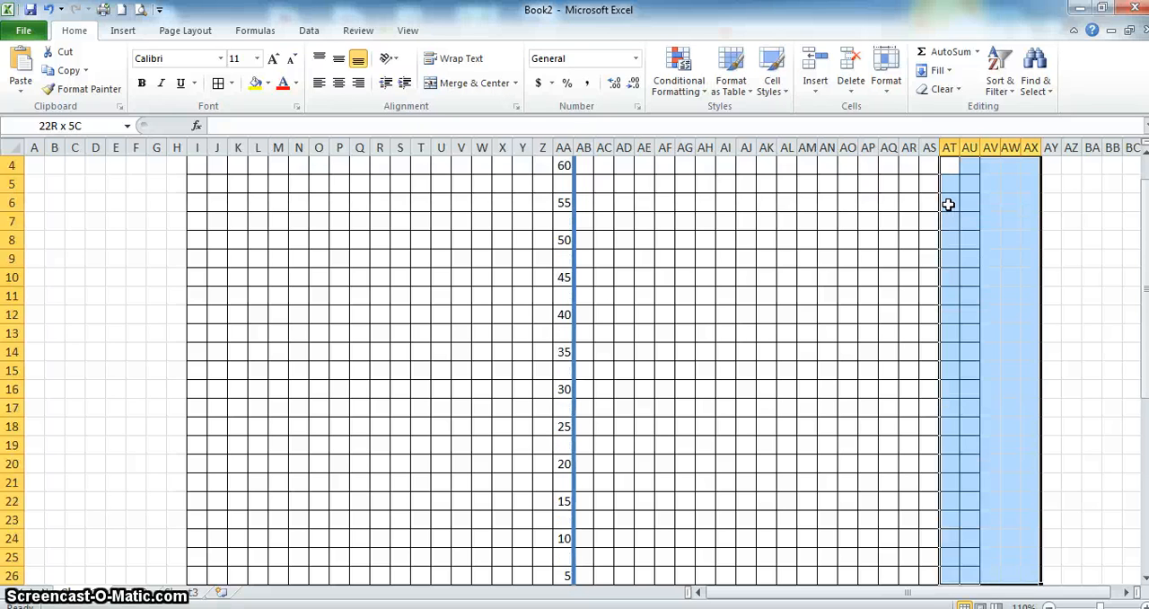
{"action": "key", "text": "shift+Right"}
{"action": "key", "text": "shift+Right"}
{"action": "key", "text": "shift+Down"}
{"action": "key", "text": "shift+Down"}
{"action": "key", "text": "shift+Down"}
{"action": "key", "text": "shift+Down"}
{"action": "key", "text": "shift+Down"}
{"action": "key", "text": "shift+Down"}
{"action": "key", "text": "shift+Down"}
{"action": "key", "text": "shift+Down"}
{"action": "key", "text": "shift+Down"}
{"action": "key", "text": "shift+Down"}
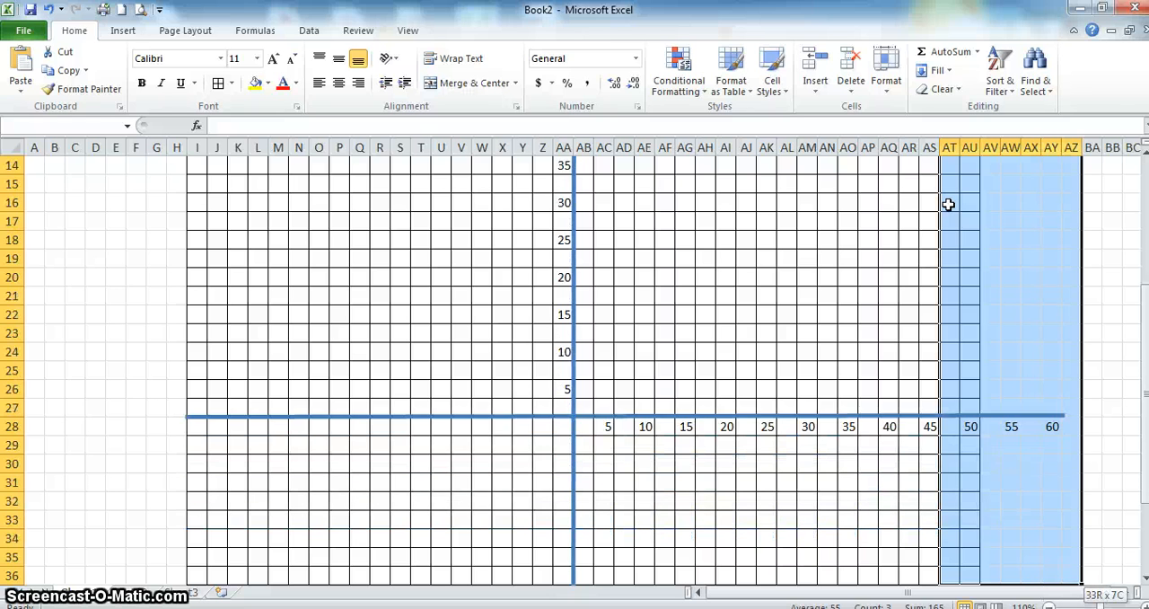
{"action": "key", "text": "shift+Down"}
{"action": "key", "text": "shift+Down"}
{"action": "key", "text": "shift+Down"}
{"action": "key", "text": "shift+Up"}
{"action": "key", "text": "shift+Up"}
{"action": "key", "text": "shift+Up"}
{"action": "key", "text": "shift+Up"}
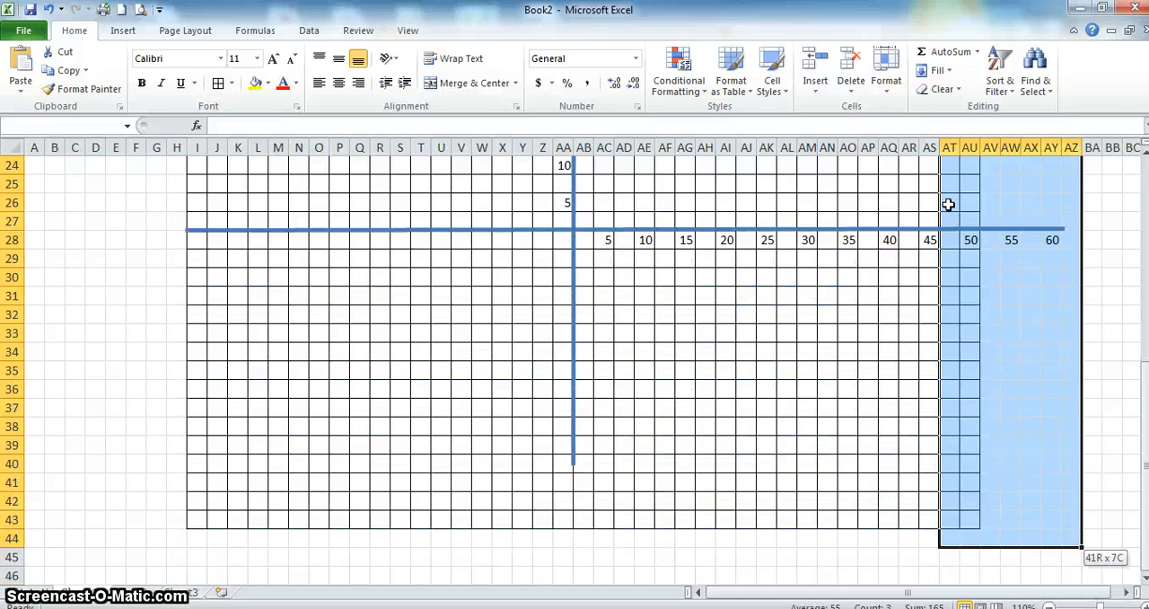
{"action": "key", "text": "shift+Down"}
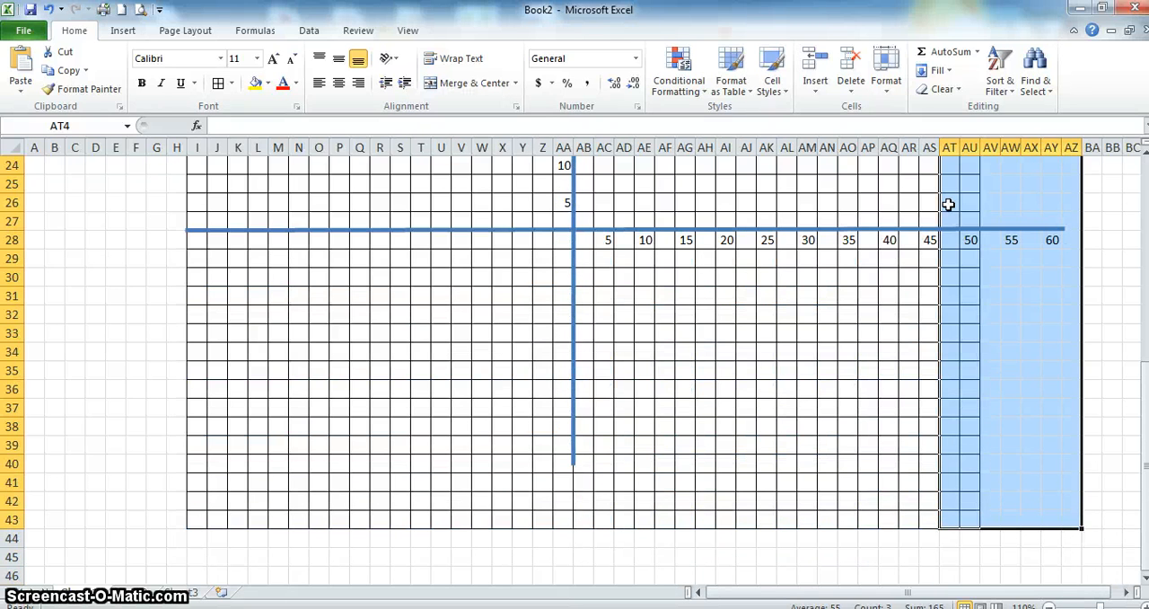
{"action": "left_click", "coordinate": [218, 84]}
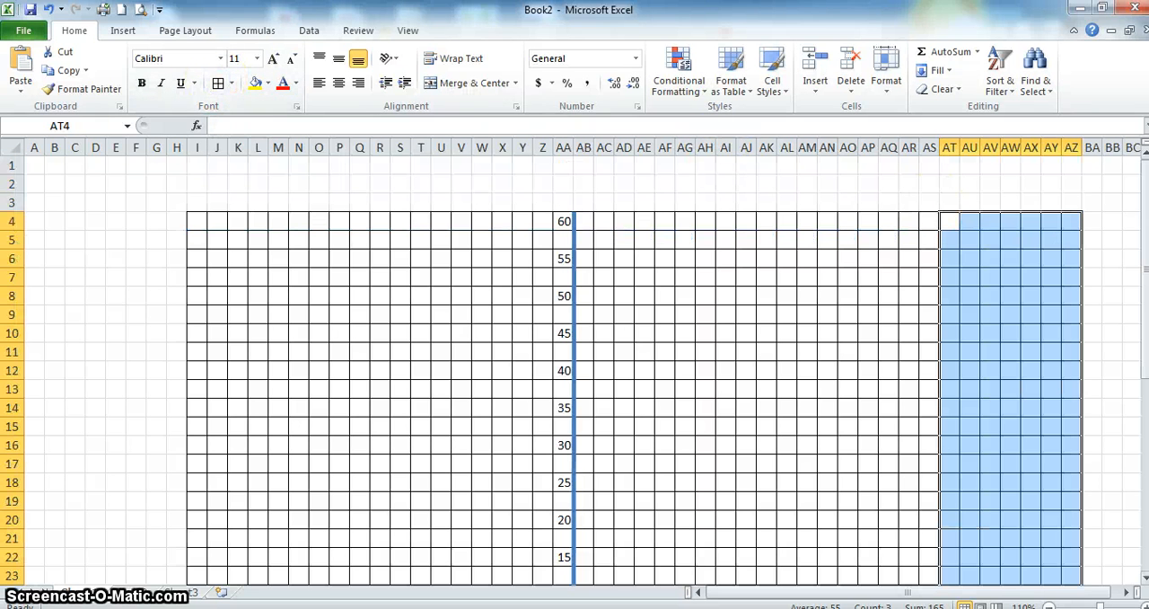
{"action": "left_click_drag", "start_coordinate": [1141, 375], "coordinate": [1145, 431]}
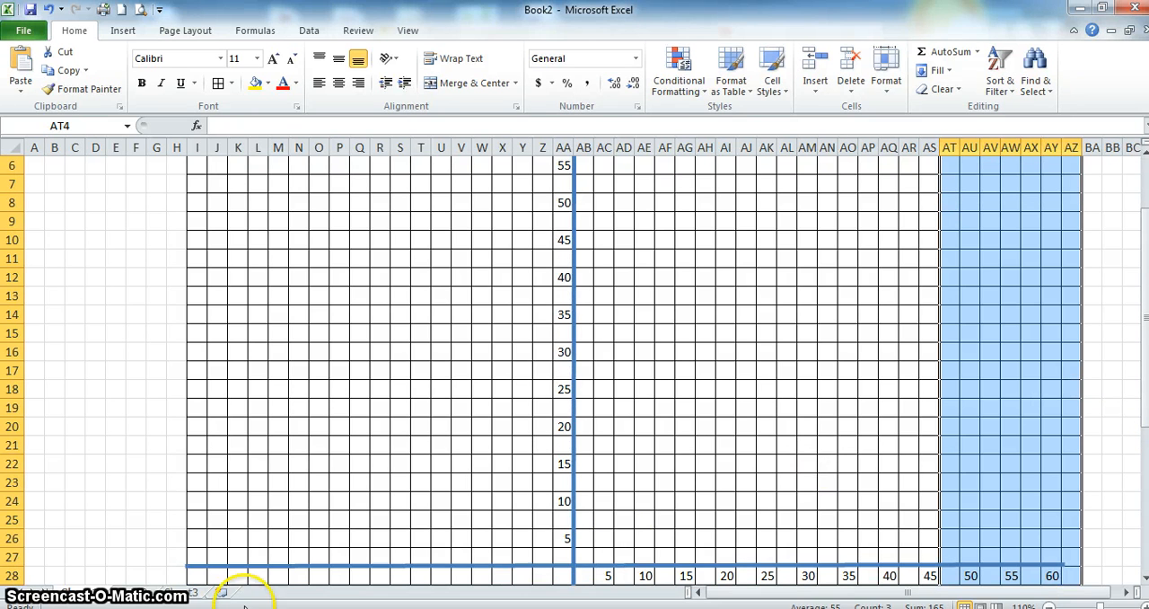
{"action": "key", "text": "super"}
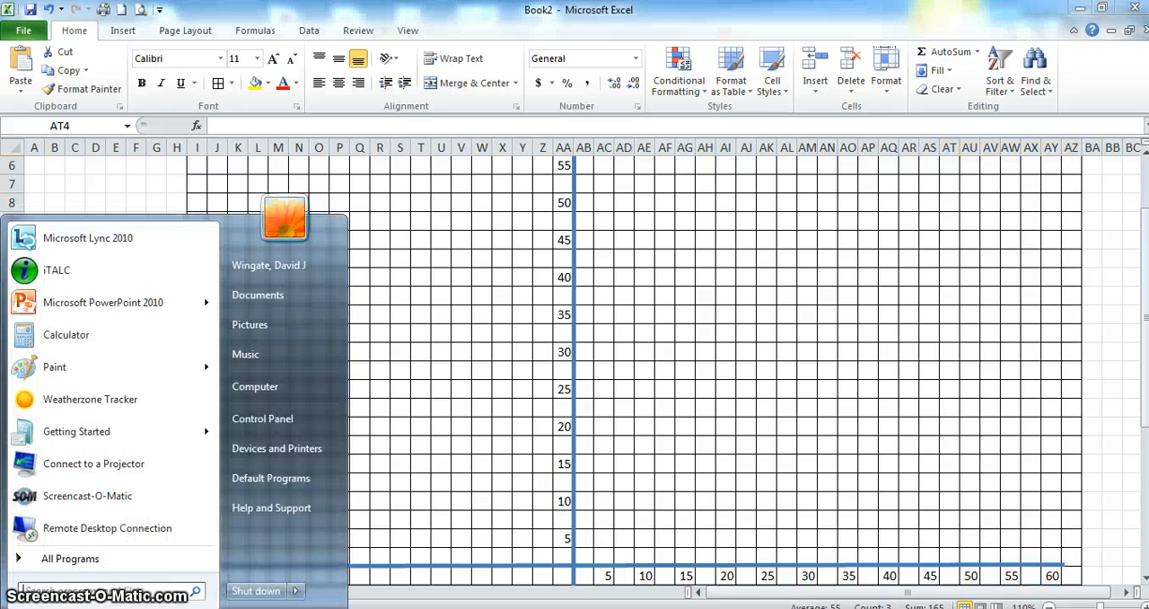
{"action": "key", "text": "super"}
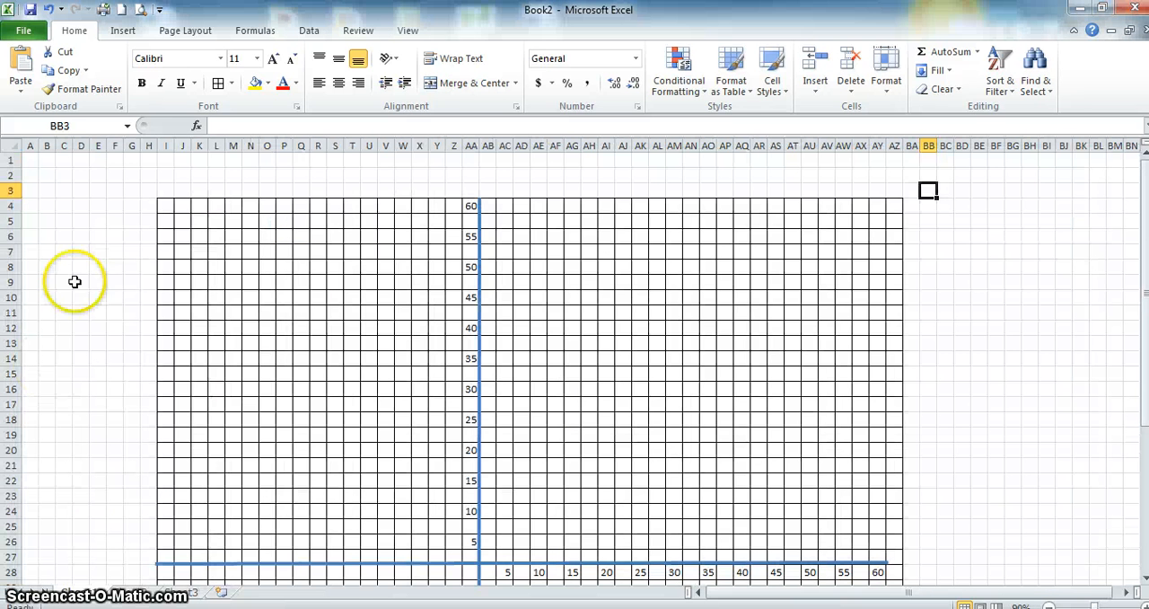
- Draw a lightning bolt shape about 0.68 cm high and 0.76 cm wide and place it at the grid point (5, 5)
{"action": "left_click", "coordinate": [122, 32]}
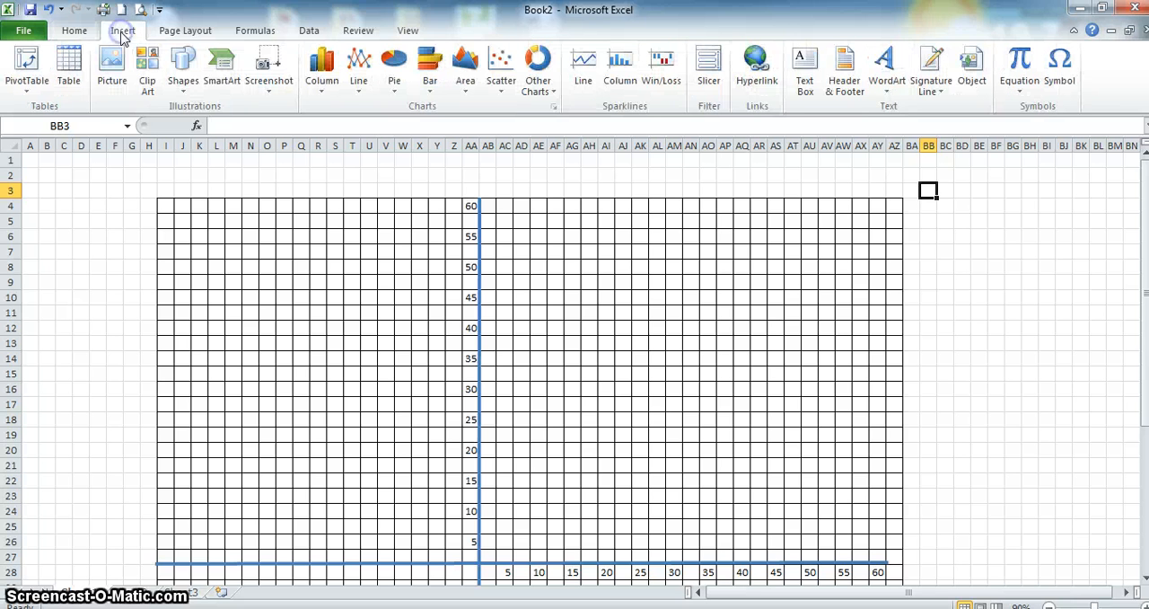
{"action": "left_click", "coordinate": [185, 70]}
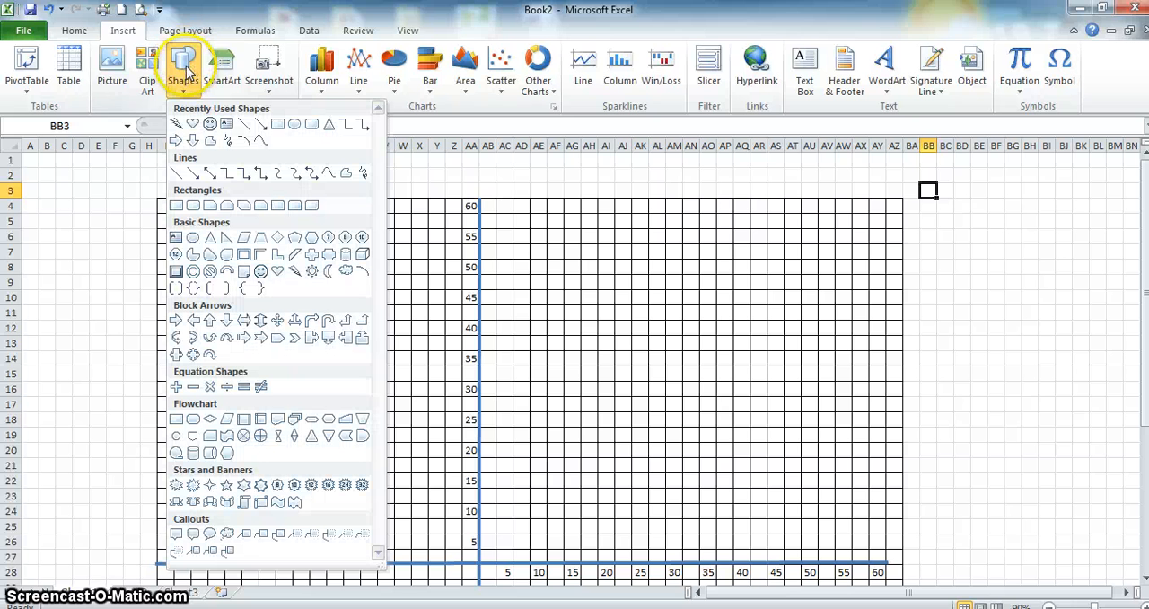
{"action": "left_click", "coordinate": [296, 276]}
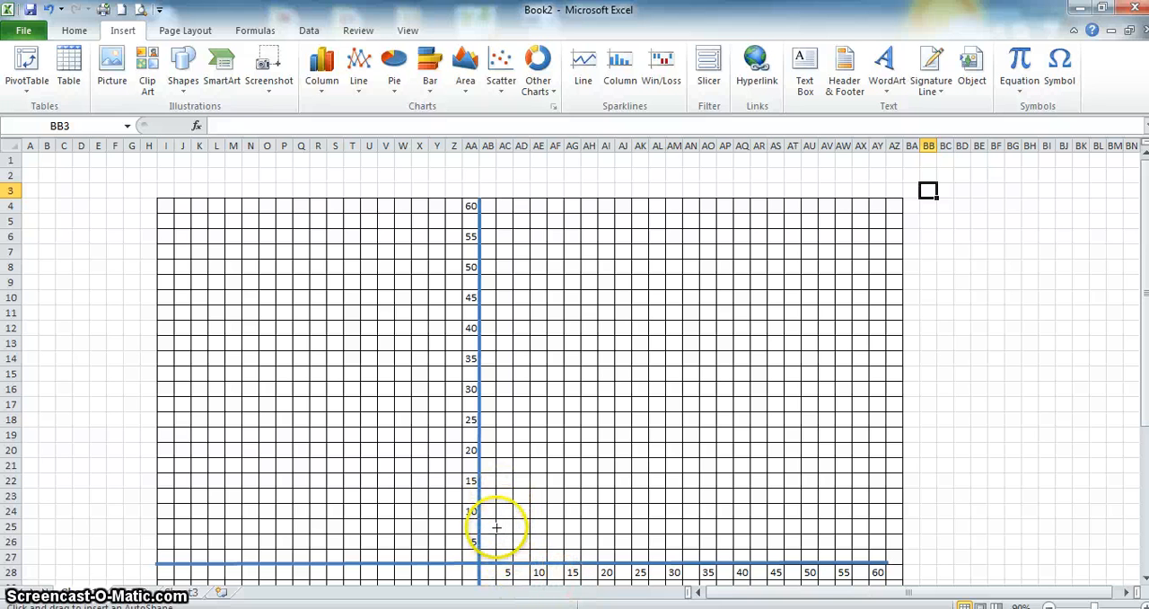
{"action": "left_click_drag", "start_coordinate": [496, 529], "coordinate": [526, 555]}
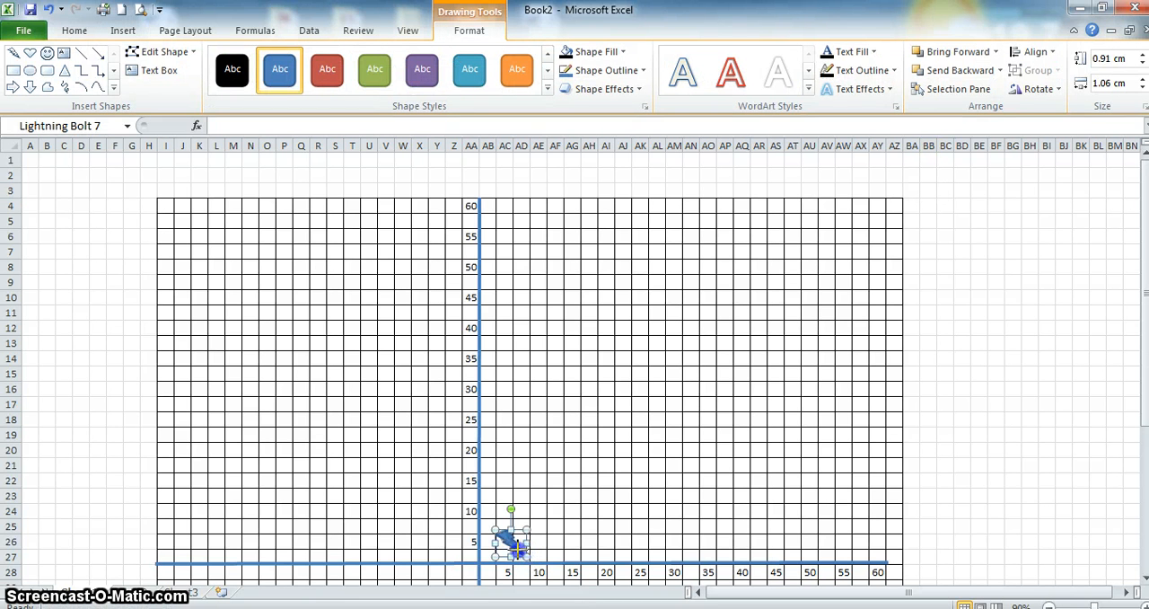
{"action": "left_click_drag", "start_coordinate": [528, 556], "coordinate": [519, 549]}
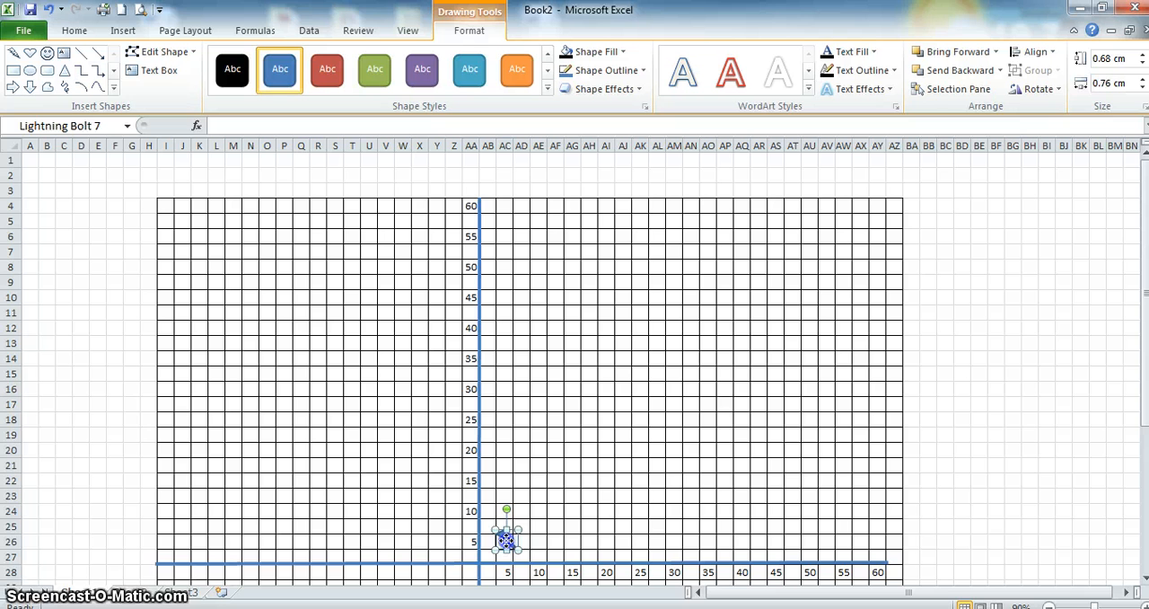
{"action": "left_click_drag", "start_coordinate": [503, 541], "coordinate": [498, 543]}
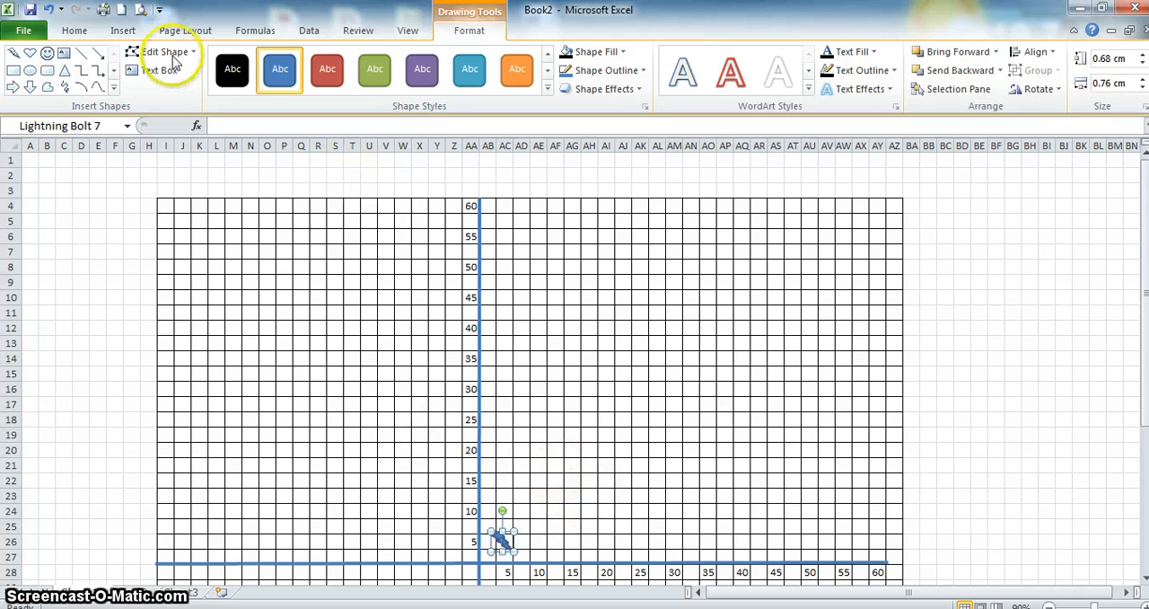
- Draw a smiley face shape about 0.47 cm high and 0.59 cm wide and place it at the grid point (10, 10)
{"action": "left_click", "coordinate": [123, 32]}
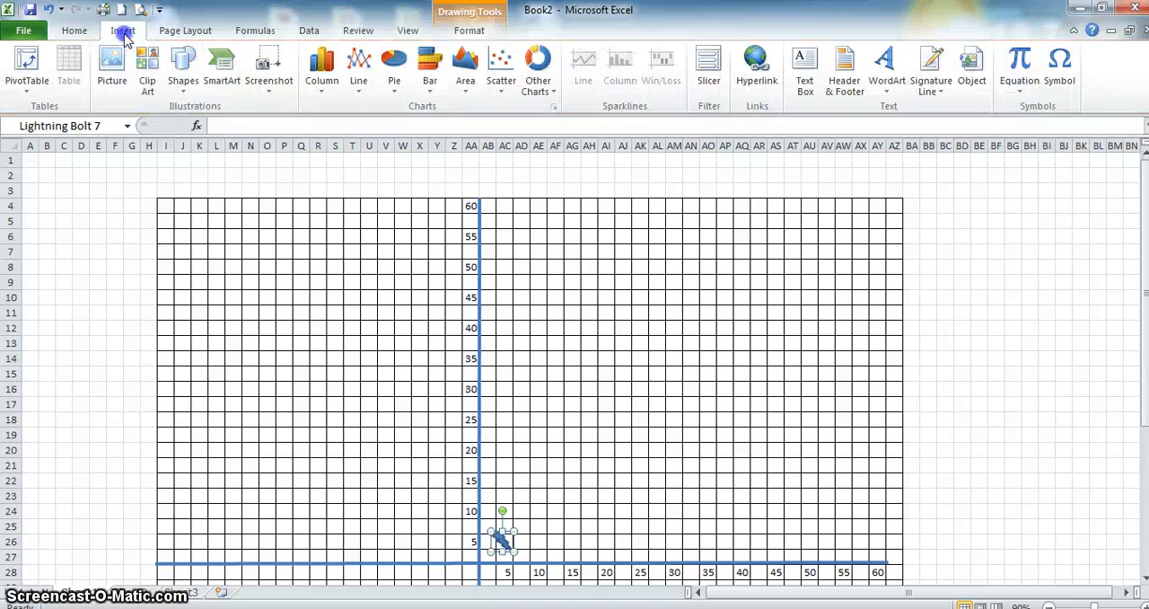
{"action": "left_click", "coordinate": [186, 90]}
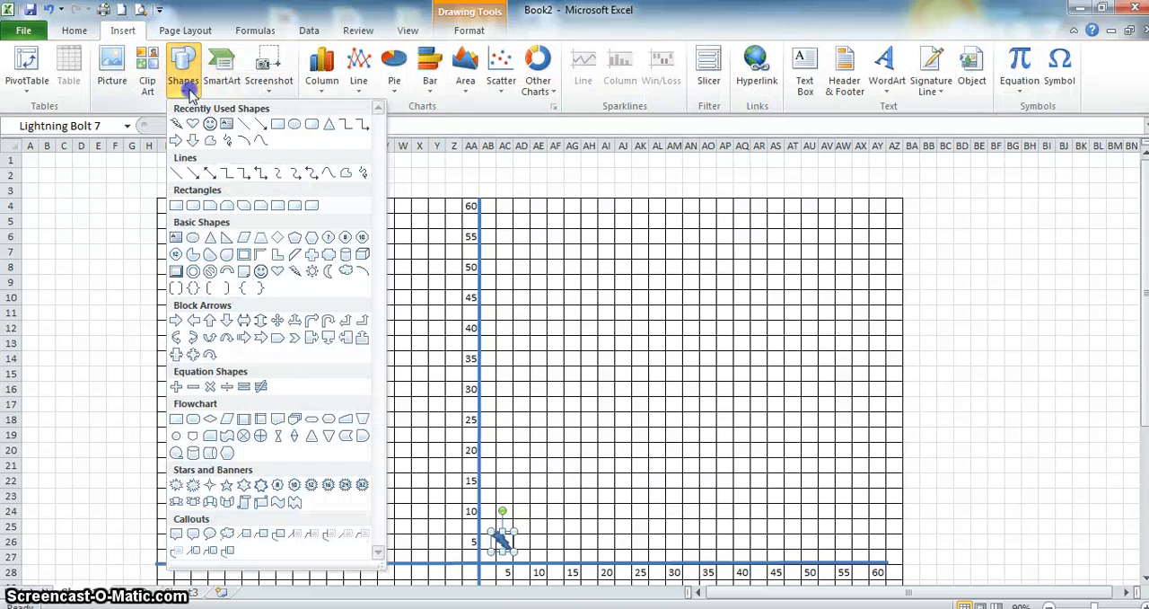
{"action": "left_click", "coordinate": [260, 270]}
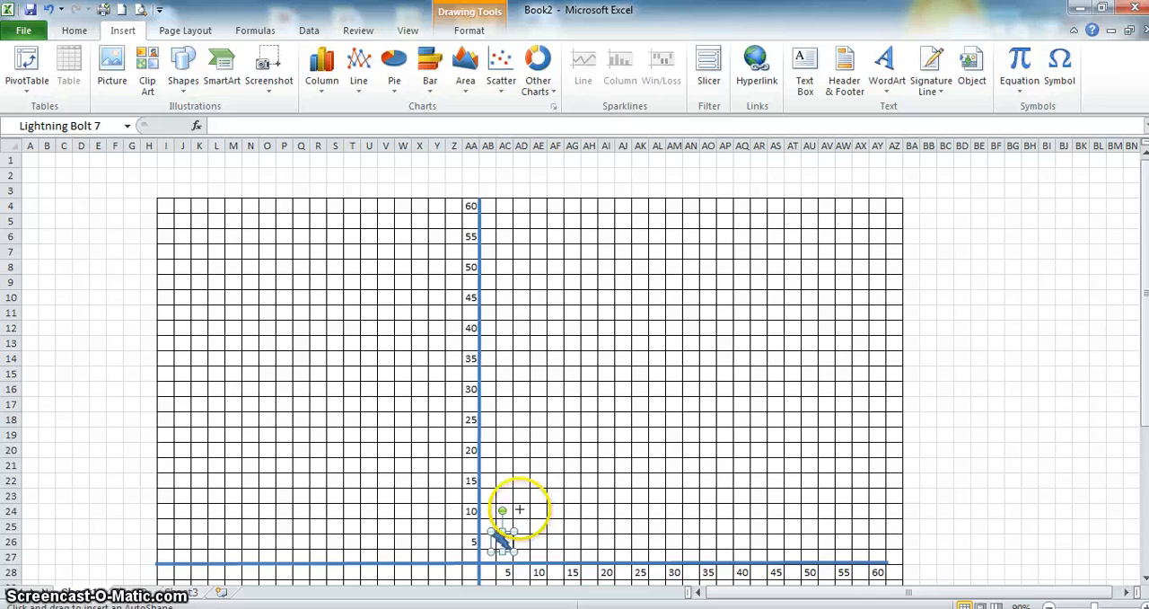
{"action": "left_click_drag", "start_coordinate": [534, 509], "coordinate": [562, 532]}
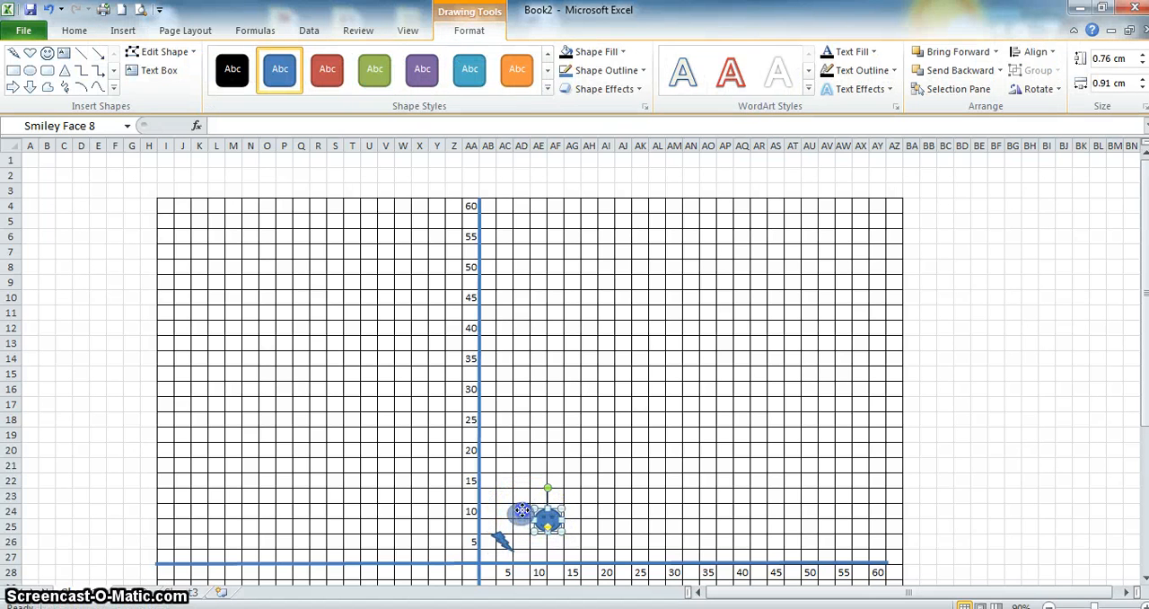
{"action": "left_click_drag", "start_coordinate": [529, 509], "coordinate": [544, 516]}
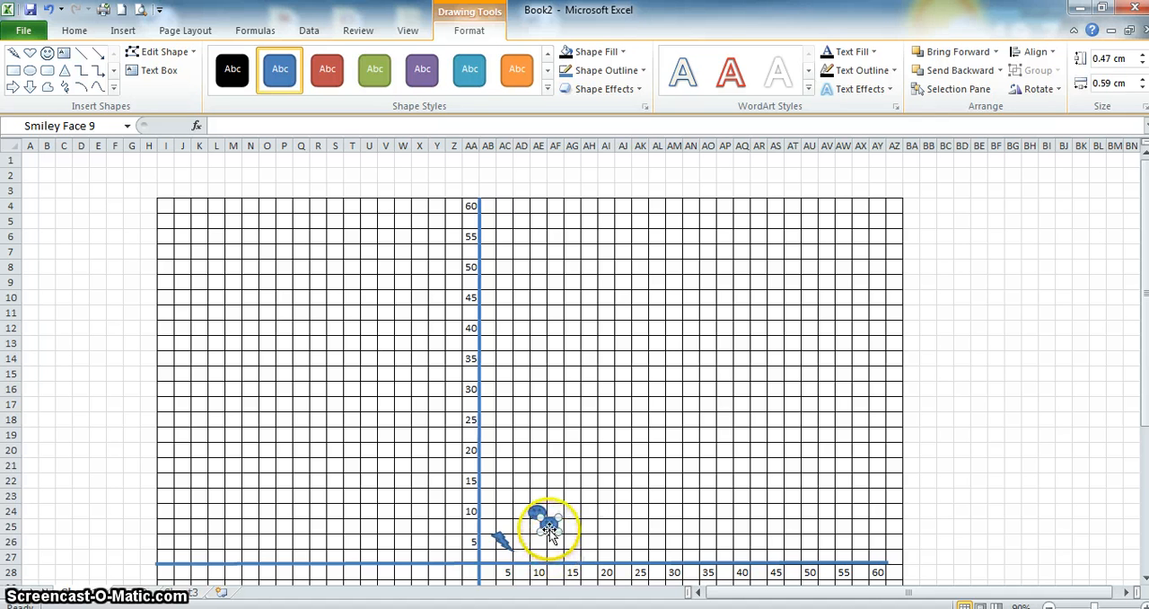
- Duplicate the smiley face and place the copies above 15, 20 and 25 on the horizontal axis, around AG22, AI19 and AK17
{"action": "left_click_drag", "start_coordinate": [551, 521], "coordinate": [576, 478]}
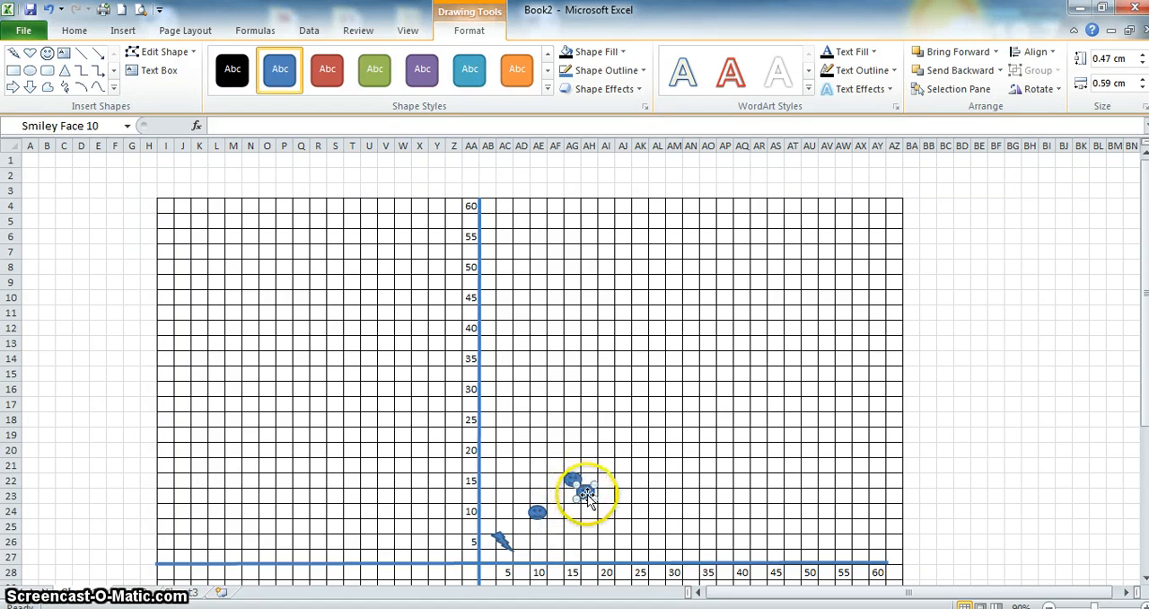
{"action": "left_click_drag", "start_coordinate": [609, 443], "coordinate": [608, 441]}
{"action": "key", "text": "ctrl+d"}
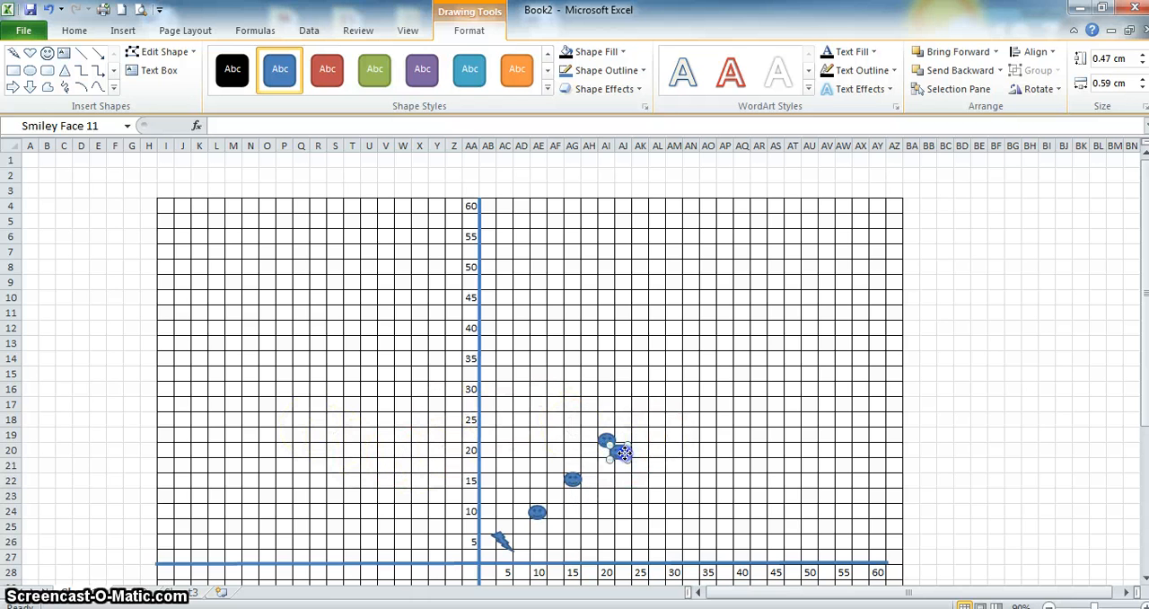
{"action": "left_click_drag", "start_coordinate": [648, 421], "coordinate": [647, 406]}
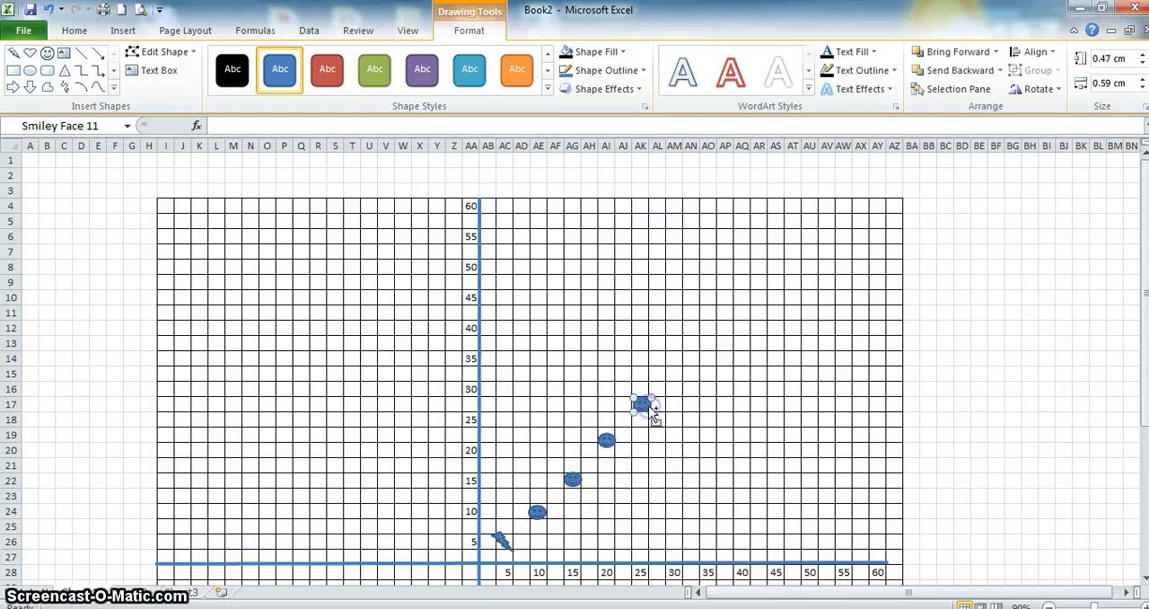
- Place another smiley face copy at AM16 and raise the one in column AK to row 16
{"action": "key", "text": "ctrl+d"}
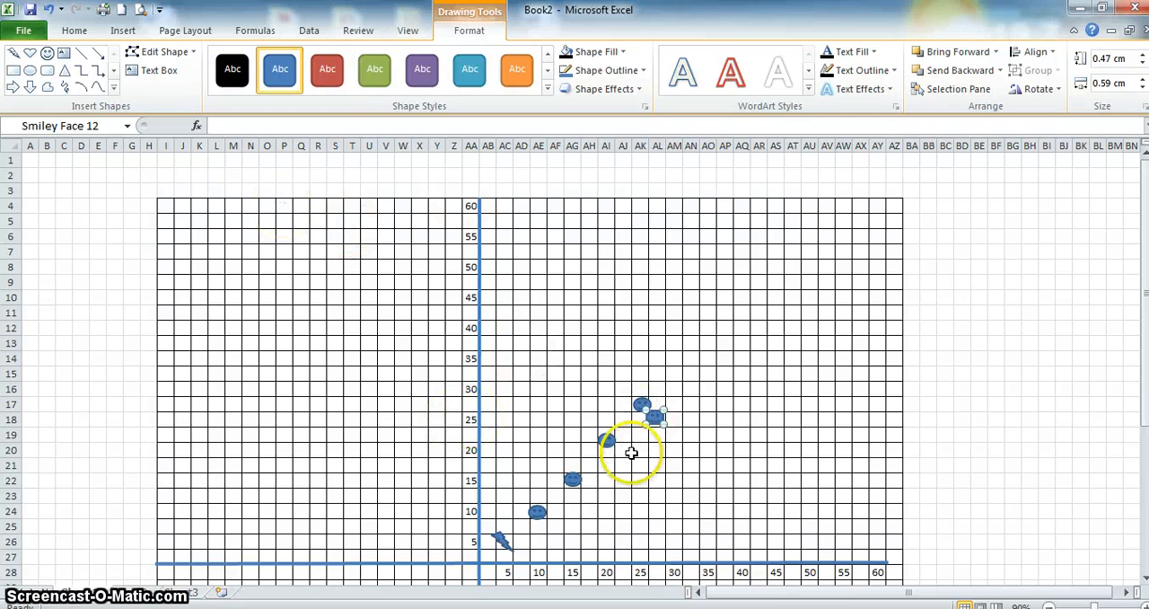
{"action": "left_click_drag", "start_coordinate": [657, 422], "coordinate": [676, 393]}
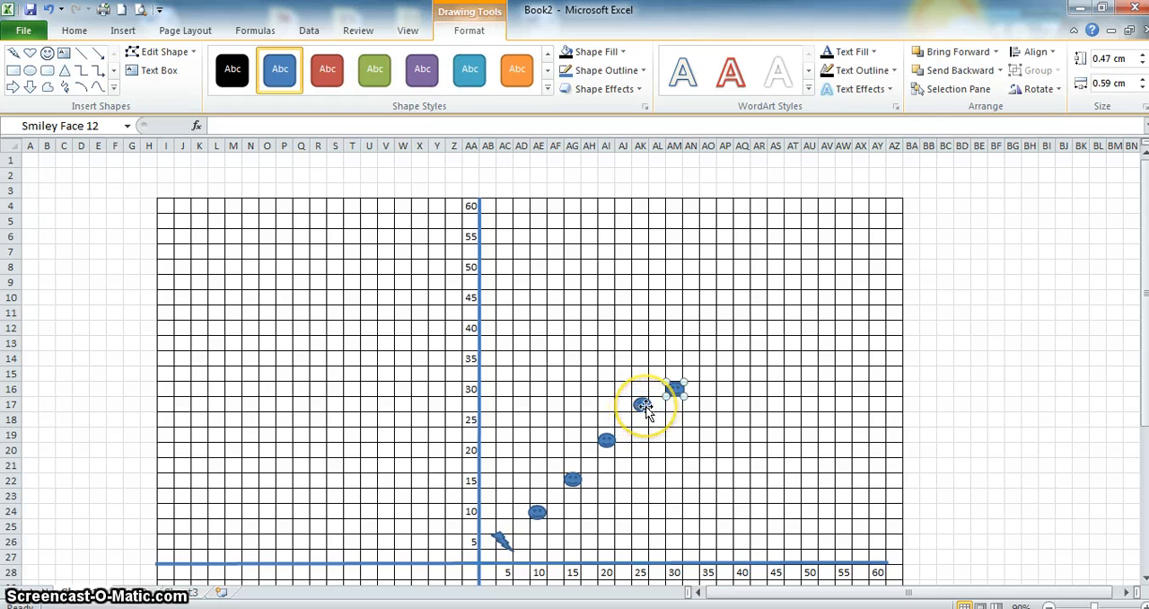
{"action": "left_click", "coordinate": [643, 405]}
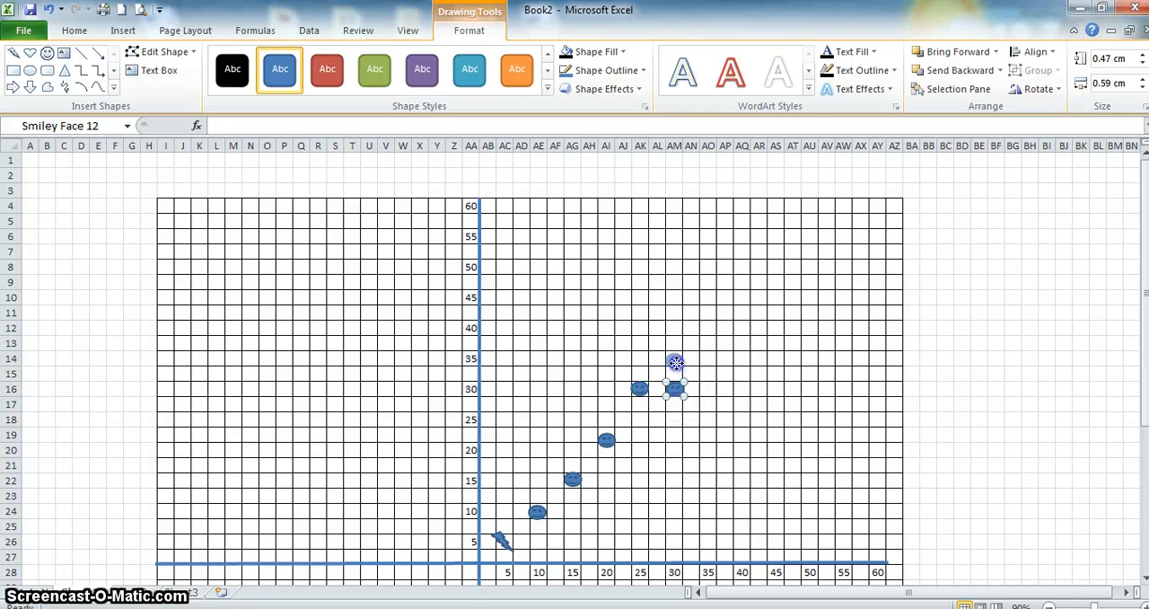
- Raise the smiley face in column AM to row 14 and place copies above 35 and 40, around AO12 and AQ11
{"action": "left_click_drag", "start_coordinate": [675, 368], "coordinate": [690, 375]}
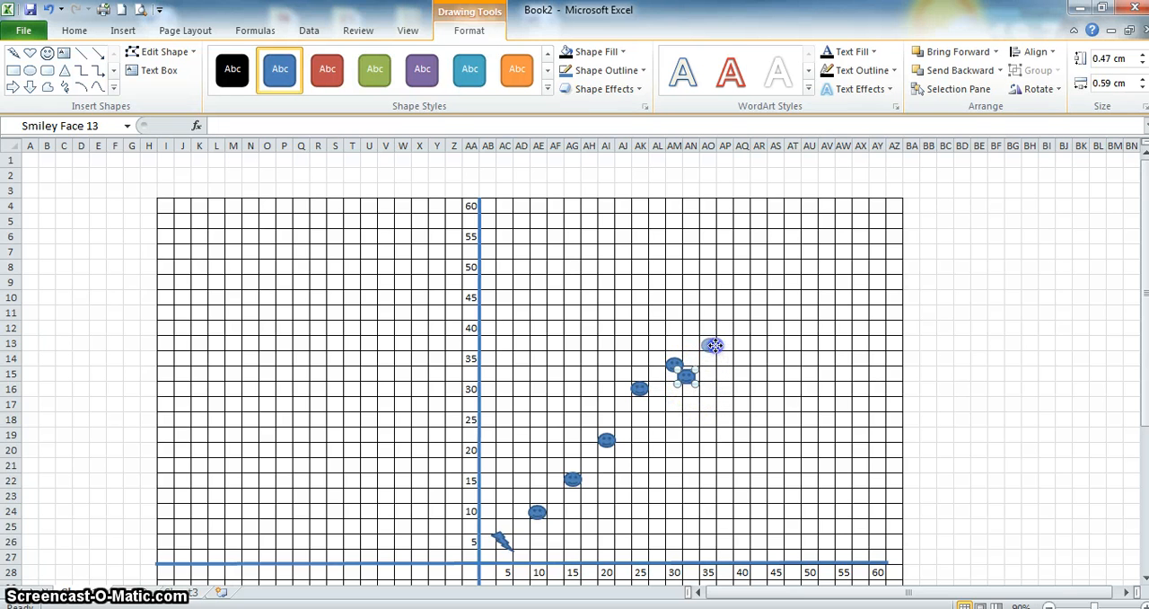
{"action": "left_click_drag", "start_coordinate": [715, 334], "coordinate": [715, 333]}
{"action": "key", "text": "ctrl+d"}
{"action": "left_click_drag", "start_coordinate": [758, 306], "coordinate": [777, 301]}
- Place more smiley face copies above 45, 50, 55 and 60, around AS9, AU6, AW4 and AY4
{"action": "key", "text": "ctrl+d"}
{"action": "left_click_drag", "start_coordinate": [763, 331], "coordinate": [775, 277]}
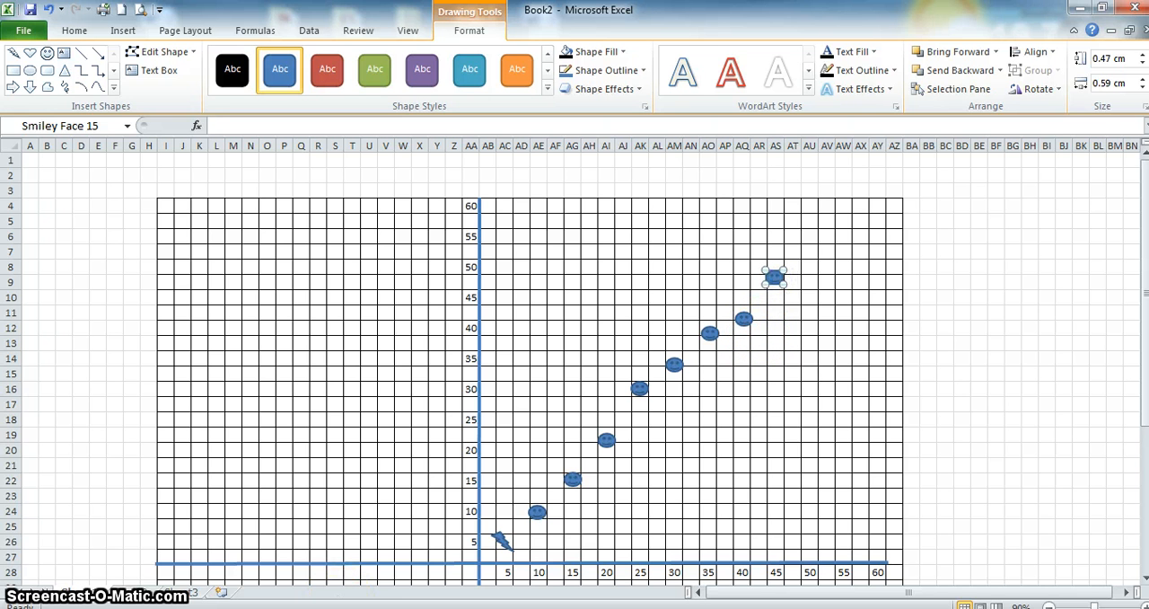
{"action": "key", "text": "ctrl+d"}
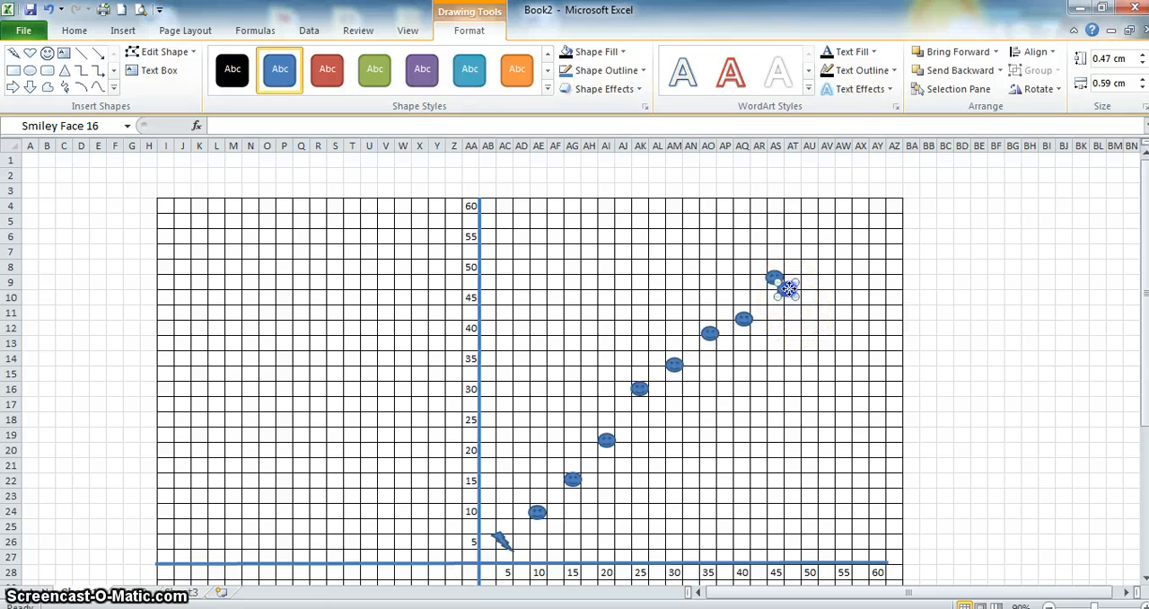
{"action": "left_click_drag", "start_coordinate": [814, 236], "coordinate": [877, 205]}
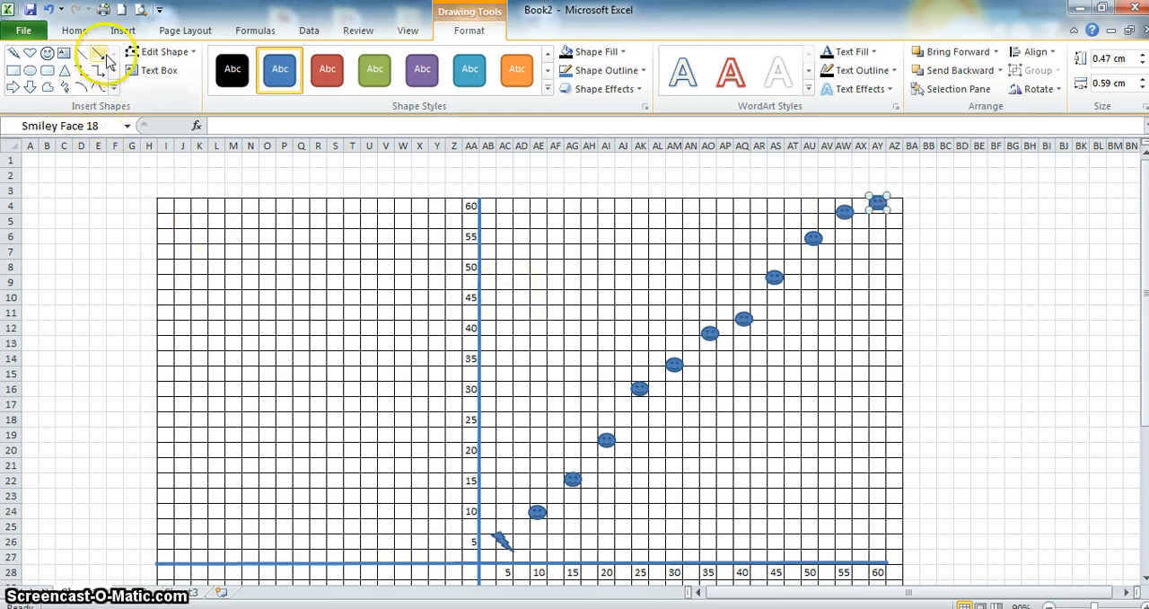
- Draw a straight line about 13.35 cm high and 14.7 cm wide from the origin at AA28 up past the smiley at 60
{"action": "left_click", "coordinate": [119, 31]}
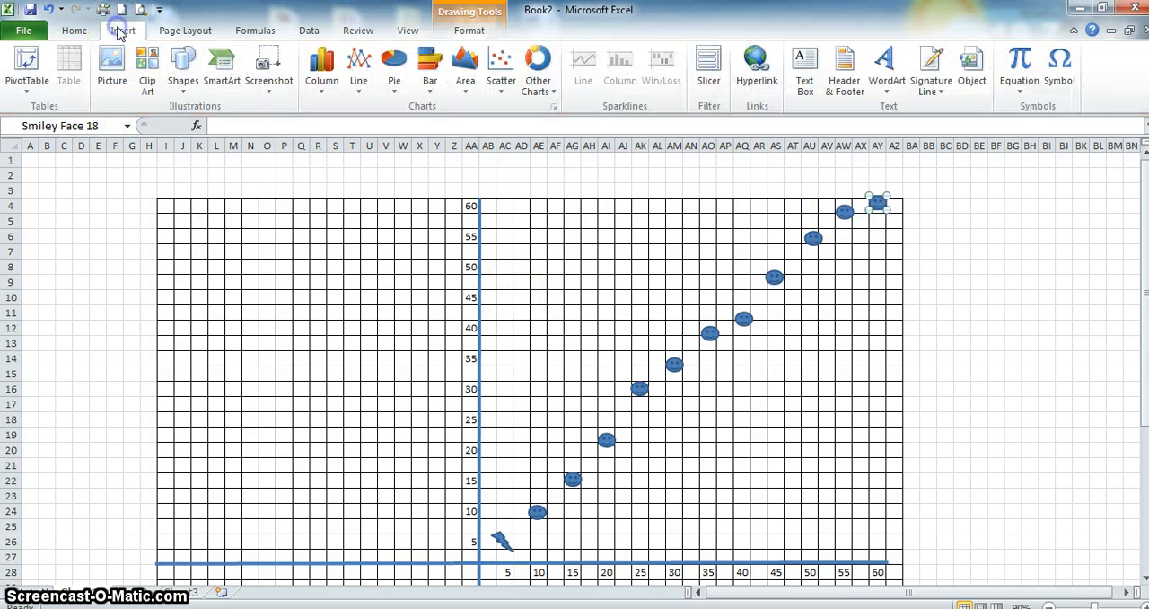
{"action": "left_click", "coordinate": [183, 68]}
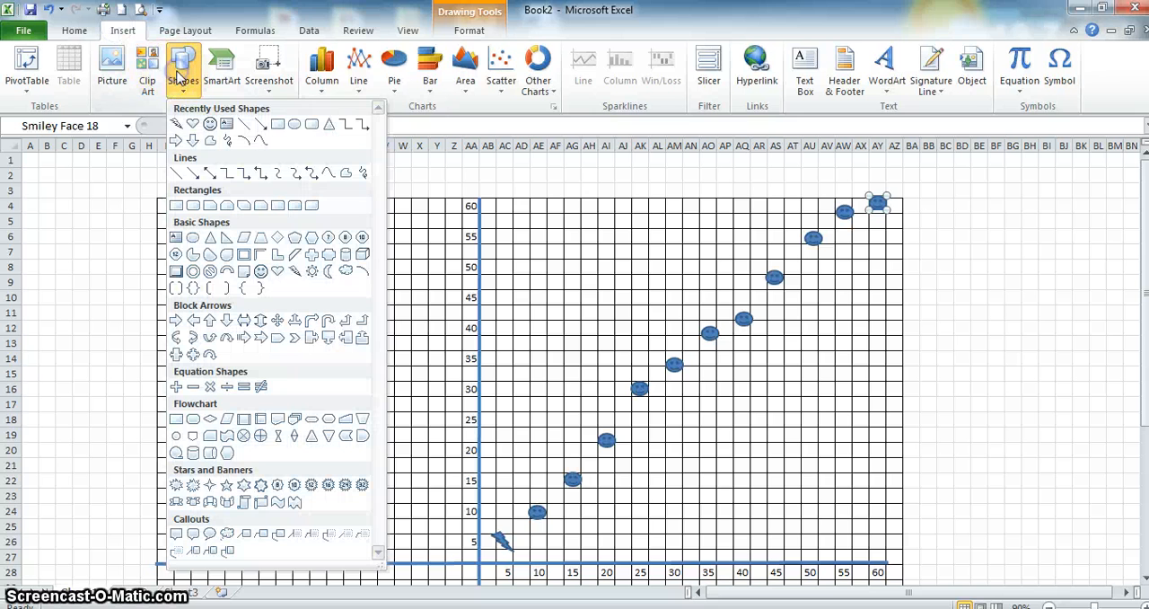
{"action": "left_click", "coordinate": [177, 174]}
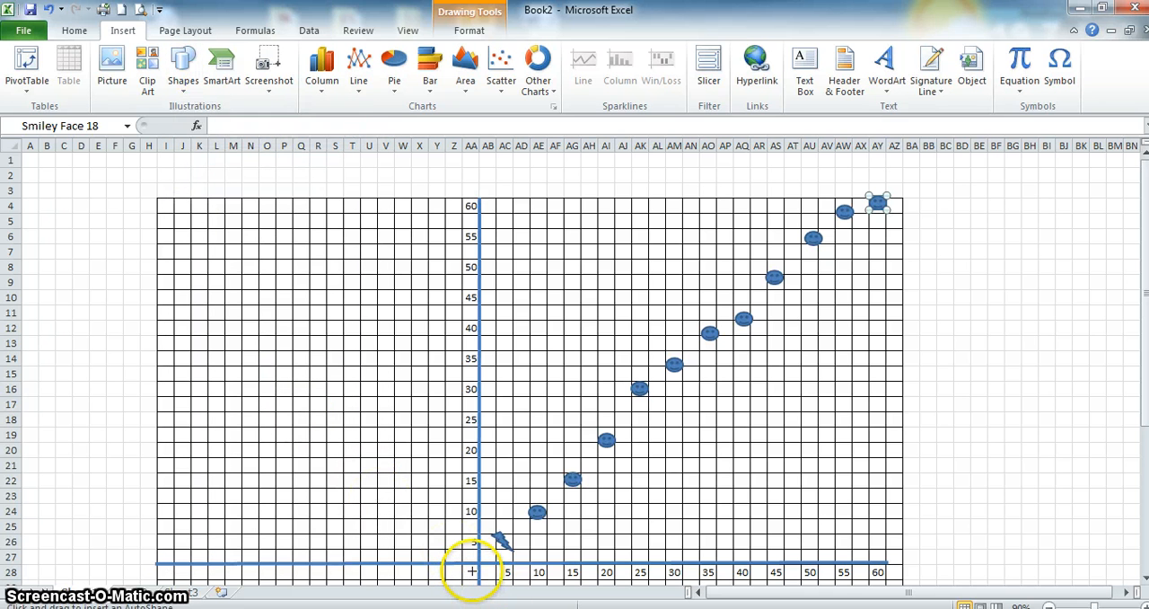
{"action": "left_click_drag", "start_coordinate": [471, 570], "coordinate": [896, 186]}
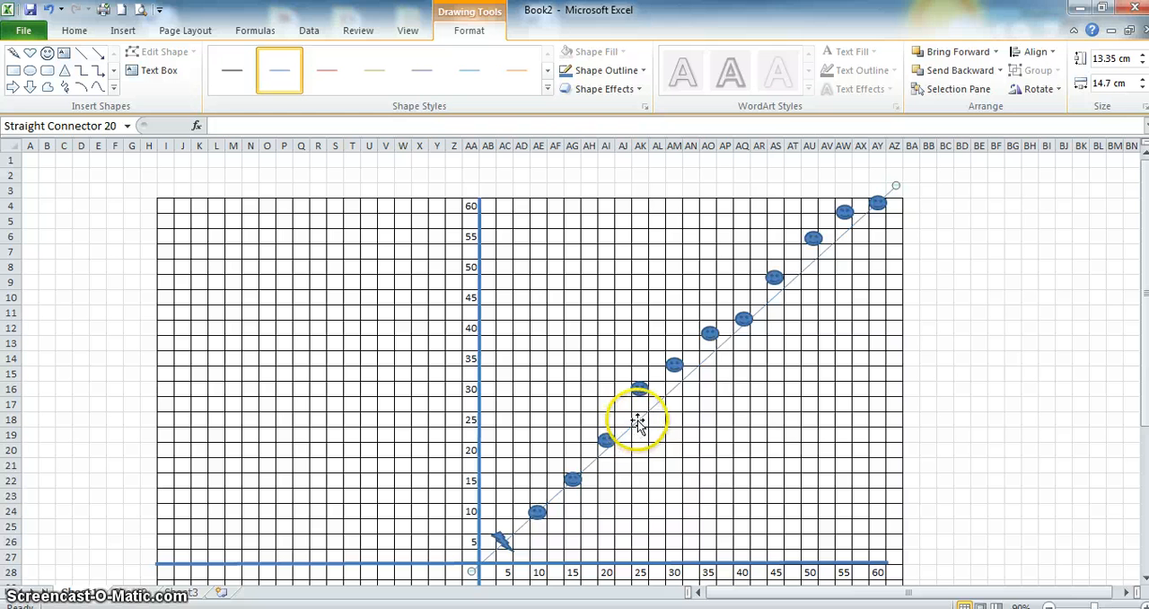
- Set the diagonal line's width to 2 pt
{"action": "right_click", "coordinate": [637, 422]}
{"action": "left_click", "coordinate": [665, 406]}
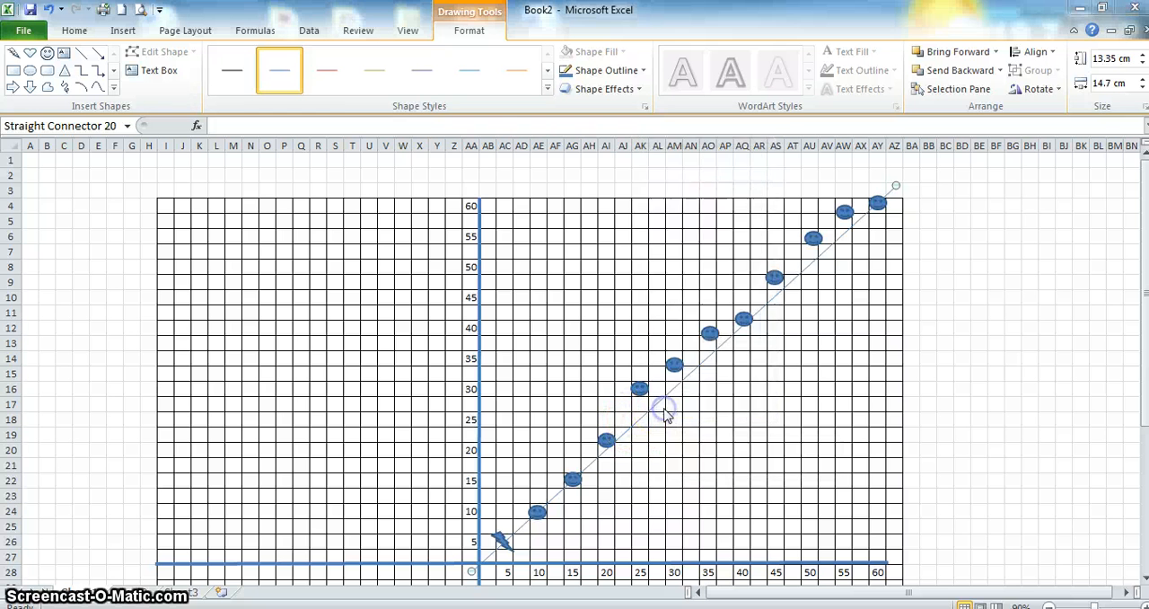
{"action": "left_click", "coordinate": [620, 168]}
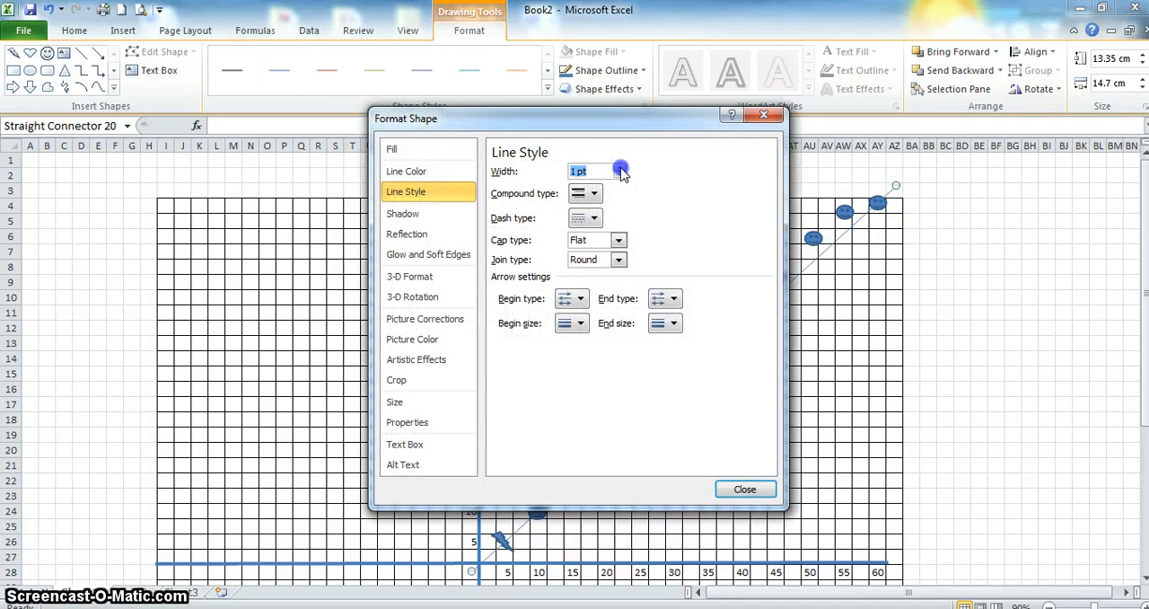
{"action": "left_click", "coordinate": [621, 168]}
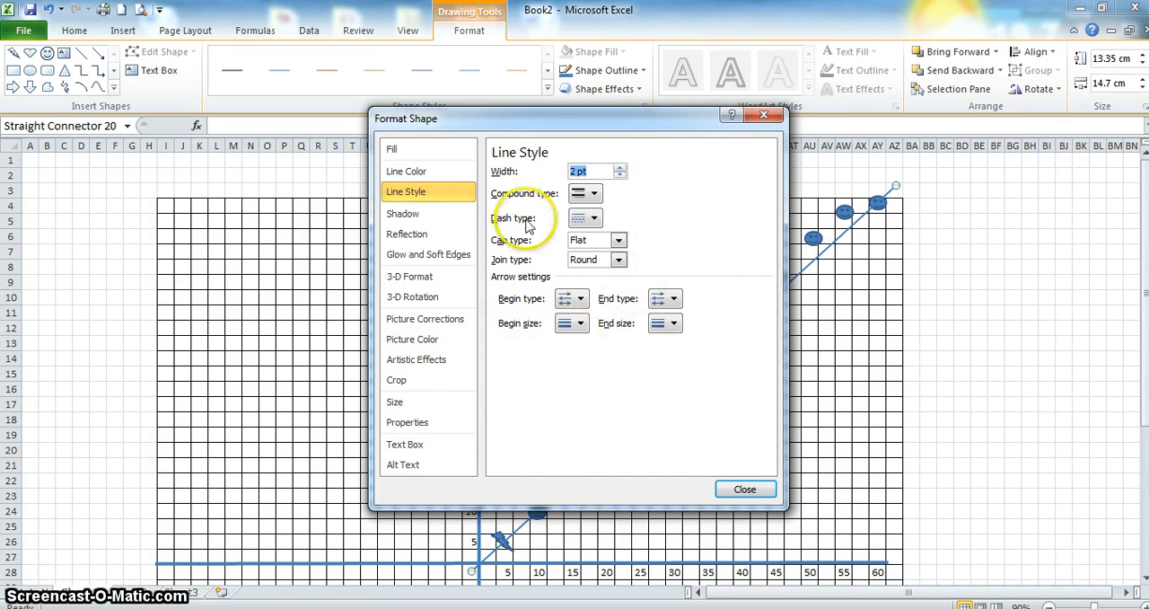
- Try yellow on the diagonal line and settle on standard green as its colour
{"action": "left_click", "coordinate": [424, 175]}
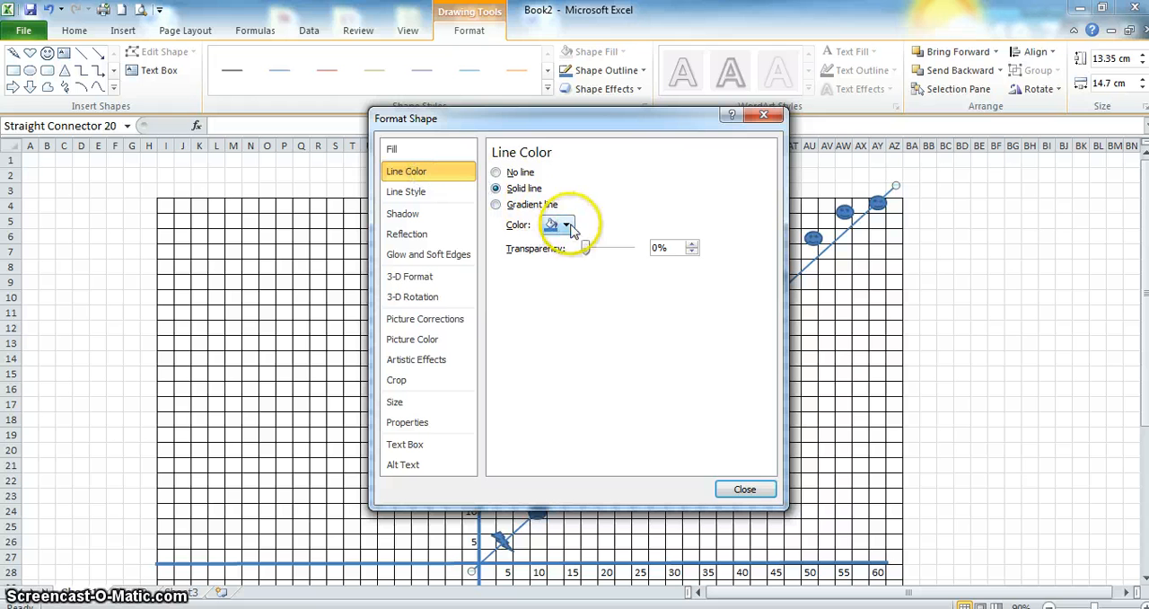
{"action": "left_click", "coordinate": [558, 224]}
{"action": "left_click", "coordinate": [589, 348]}
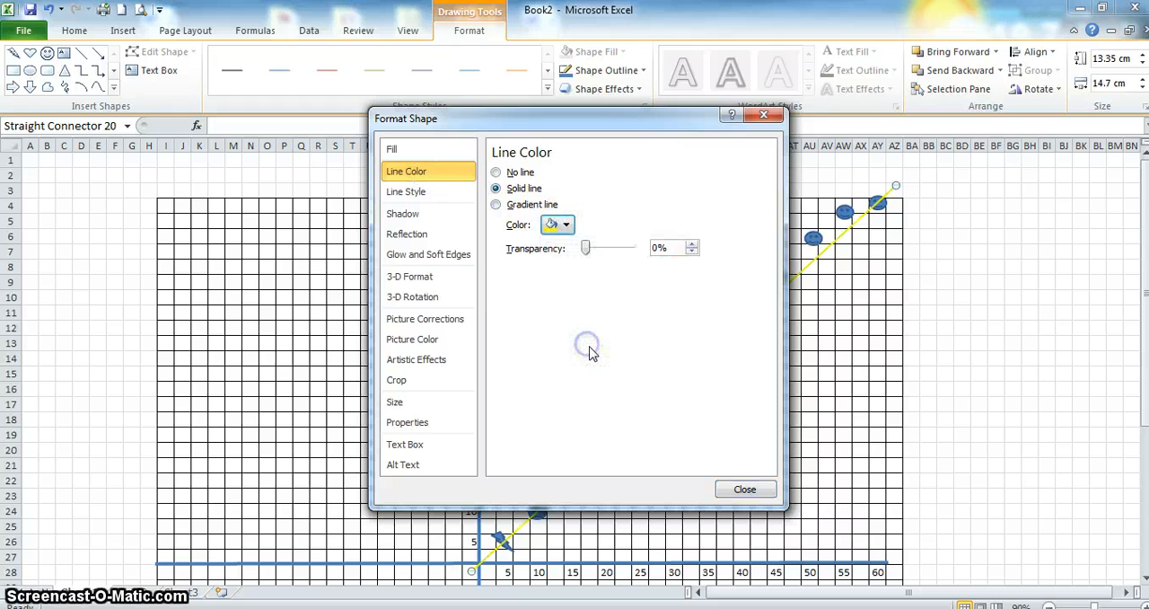
{"action": "left_click", "coordinate": [566, 226]}
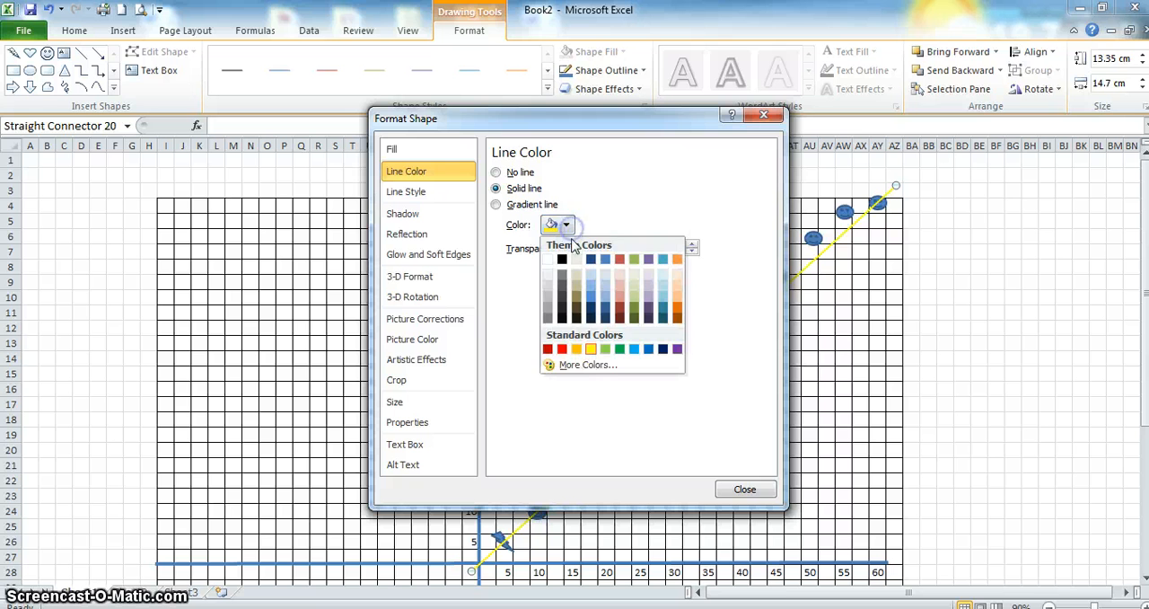
{"action": "left_click", "coordinate": [620, 349]}
{"action": "left_click", "coordinate": [745, 489]}
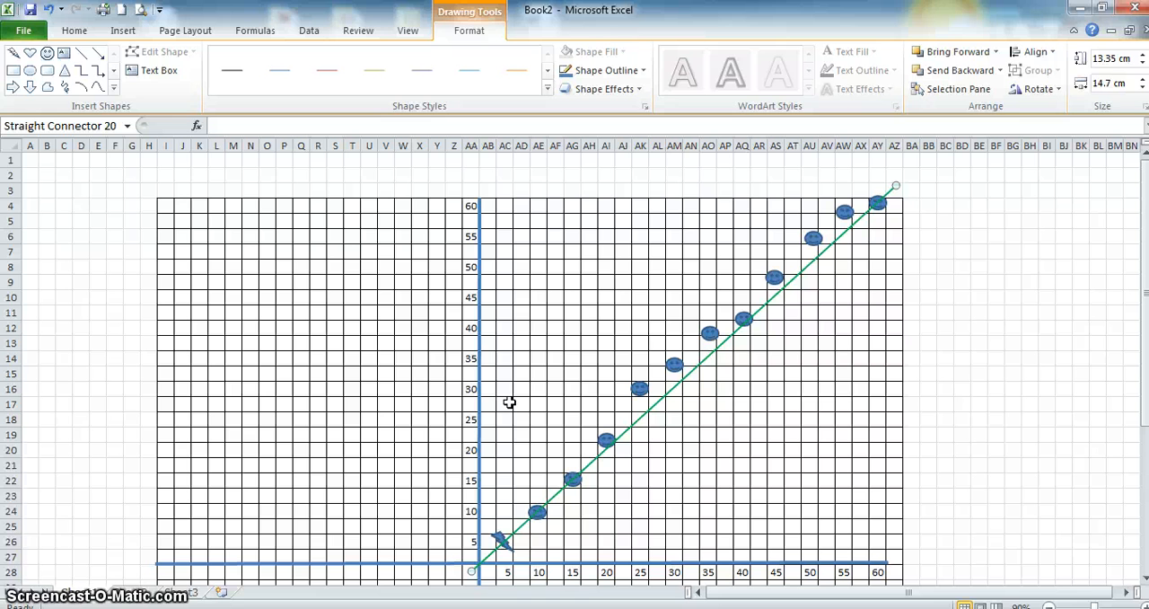
- Change the vertical axis line's colour to standard red
{"action": "left_click", "coordinate": [474, 372]}
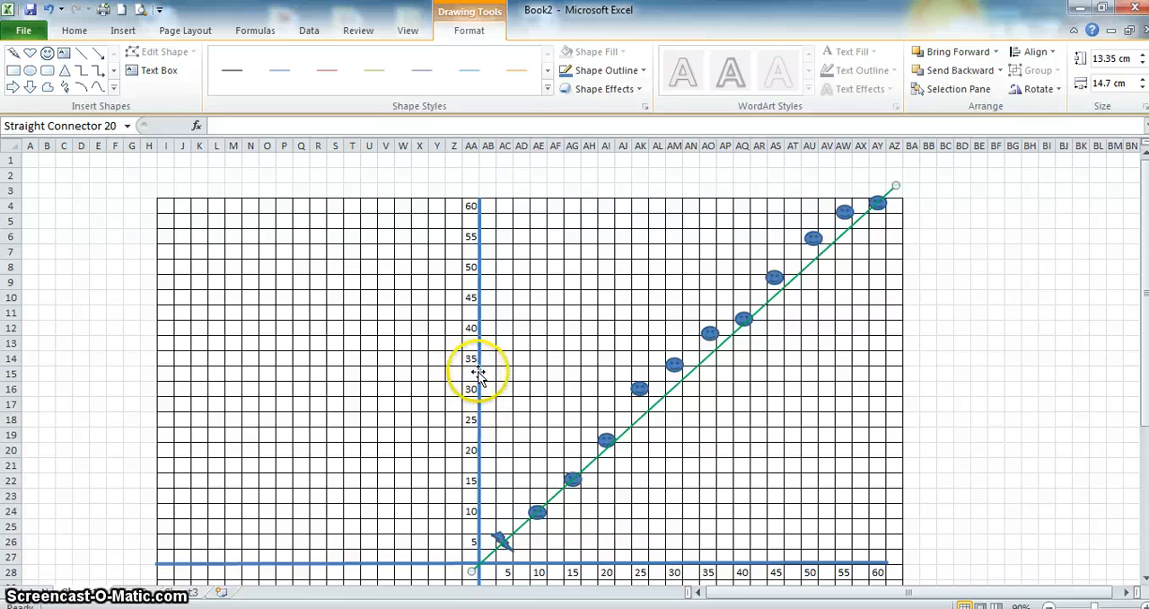
{"action": "right_click", "coordinate": [479, 373]}
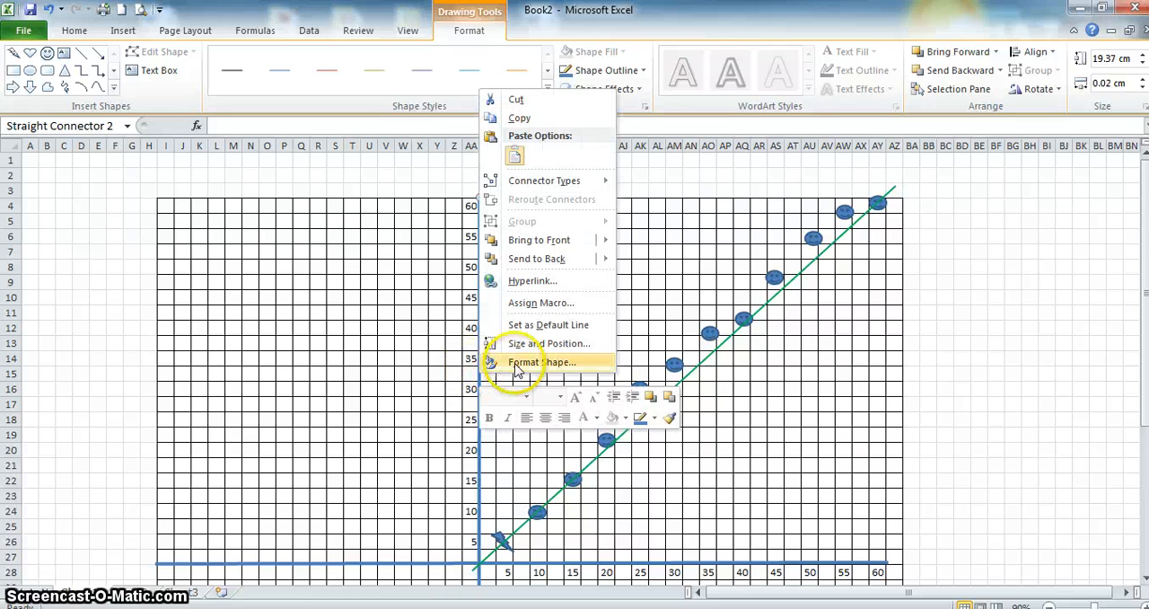
{"action": "left_click", "coordinate": [512, 362]}
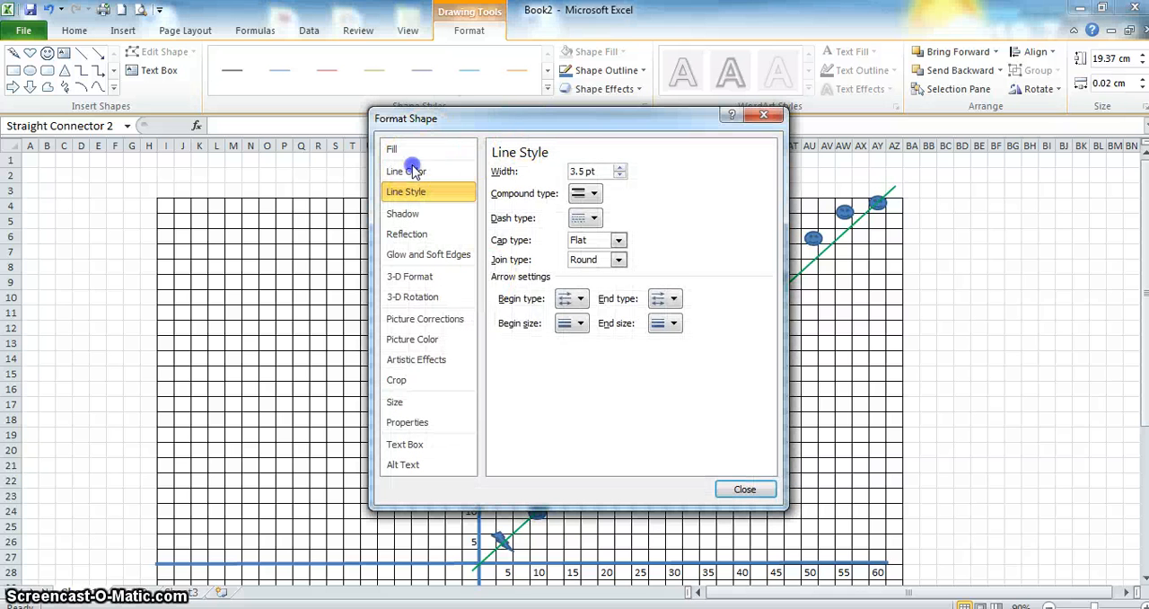
{"action": "left_click", "coordinate": [406, 171]}
{"action": "left_click", "coordinate": [557, 225]}
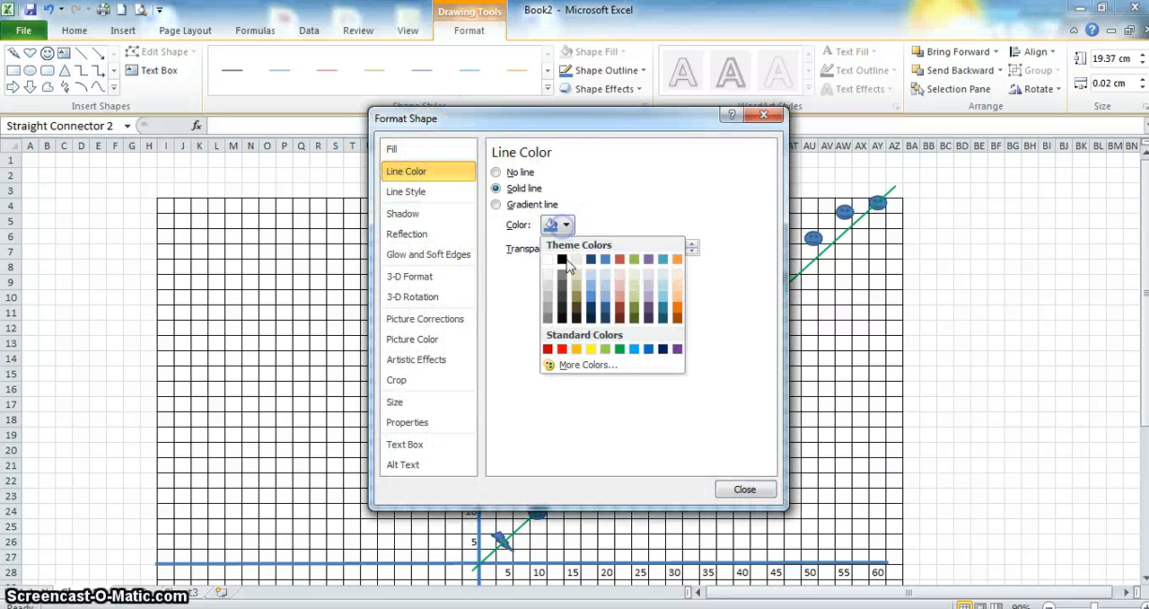
{"action": "left_click", "coordinate": [562, 348]}
{"action": "left_click", "coordinate": [744, 492]}
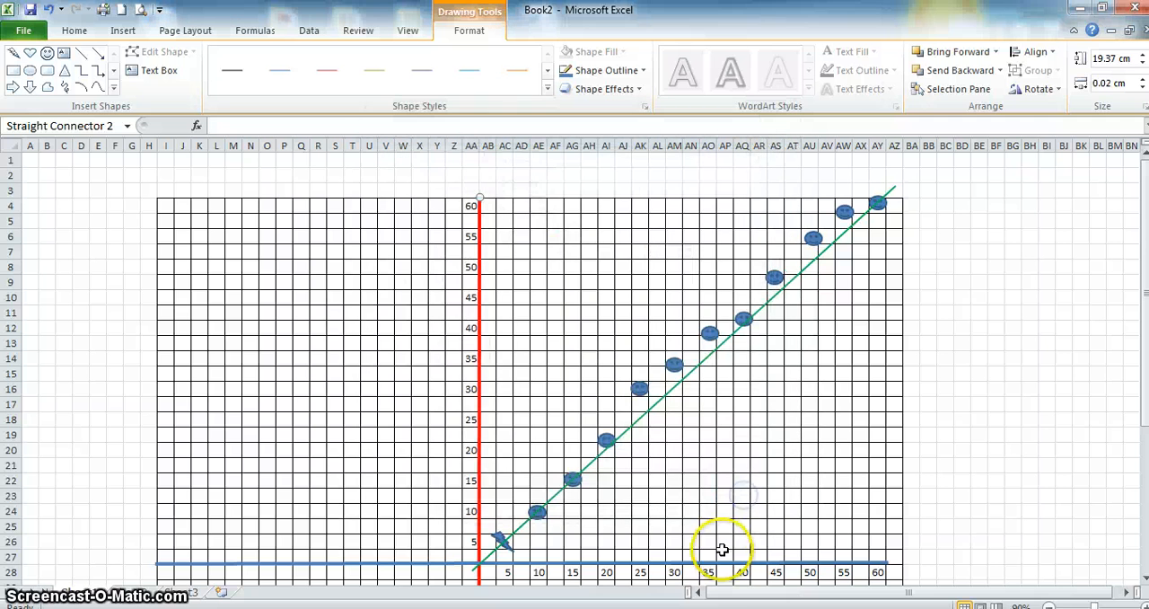
- Change the horizontal axis line's colour to standard red
{"action": "right_click", "coordinate": [730, 564]}
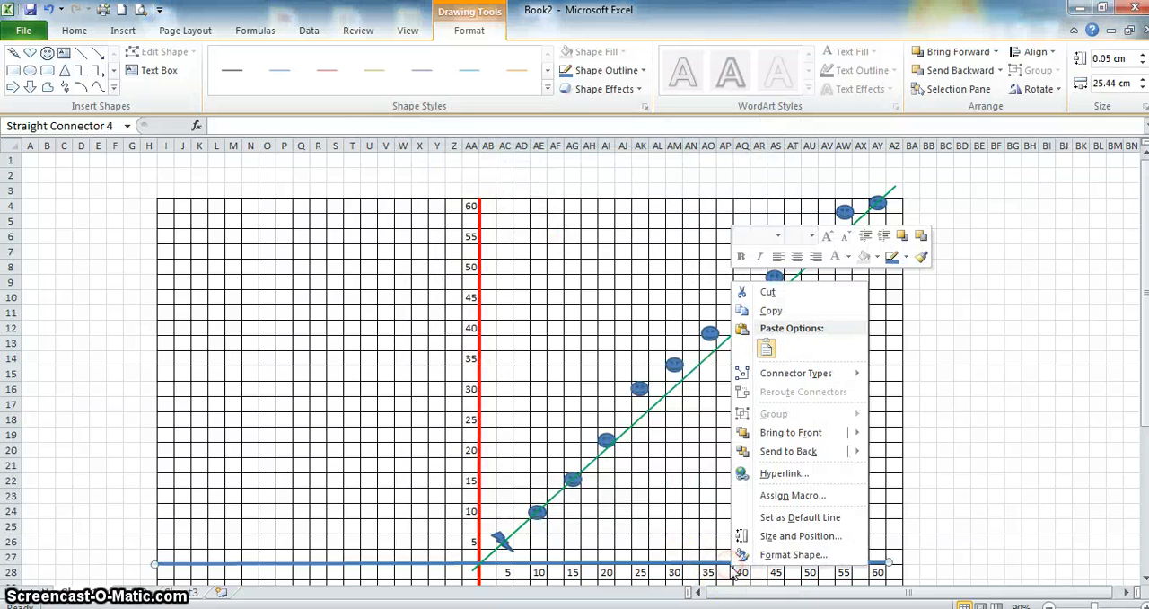
{"action": "left_click", "coordinate": [758, 550]}
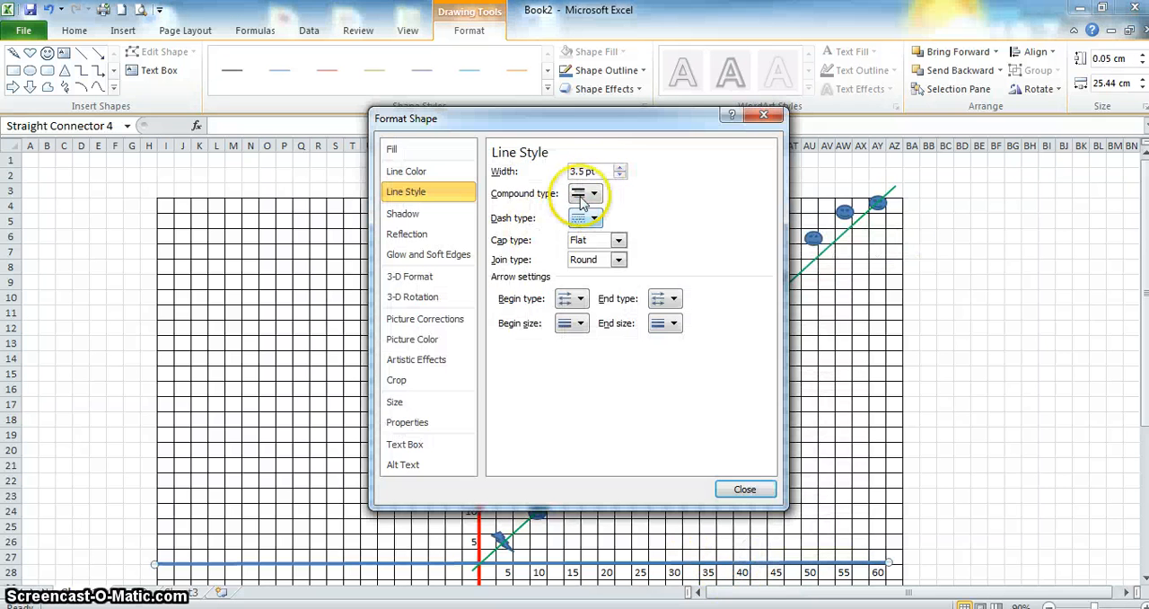
{"action": "left_click", "coordinate": [444, 177]}
{"action": "left_click", "coordinate": [555, 225]}
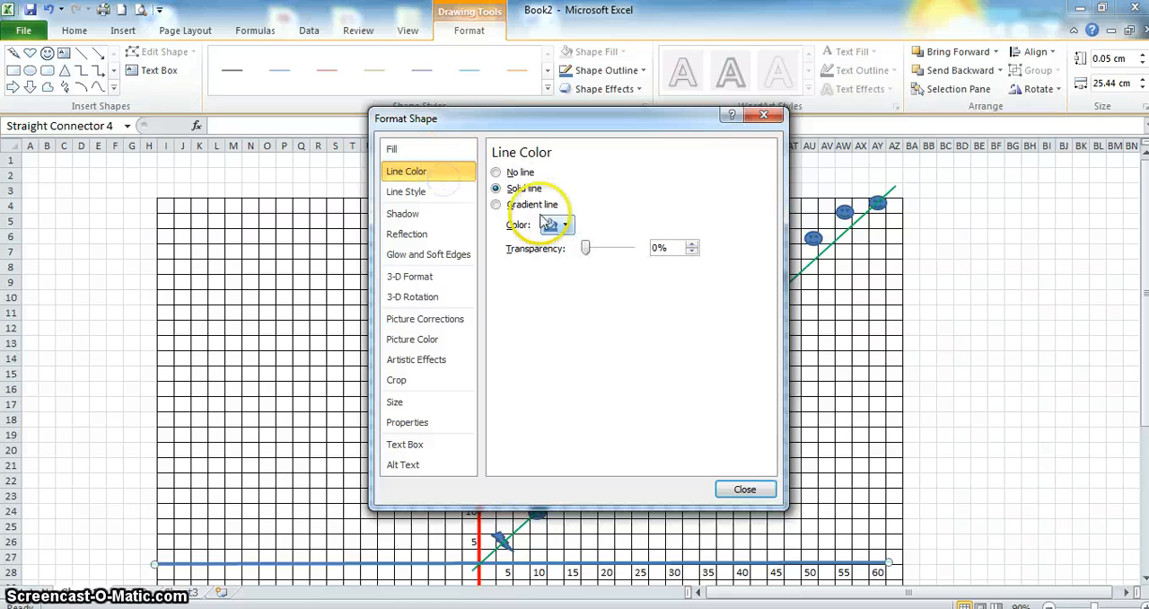
{"action": "left_click", "coordinate": [562, 350]}
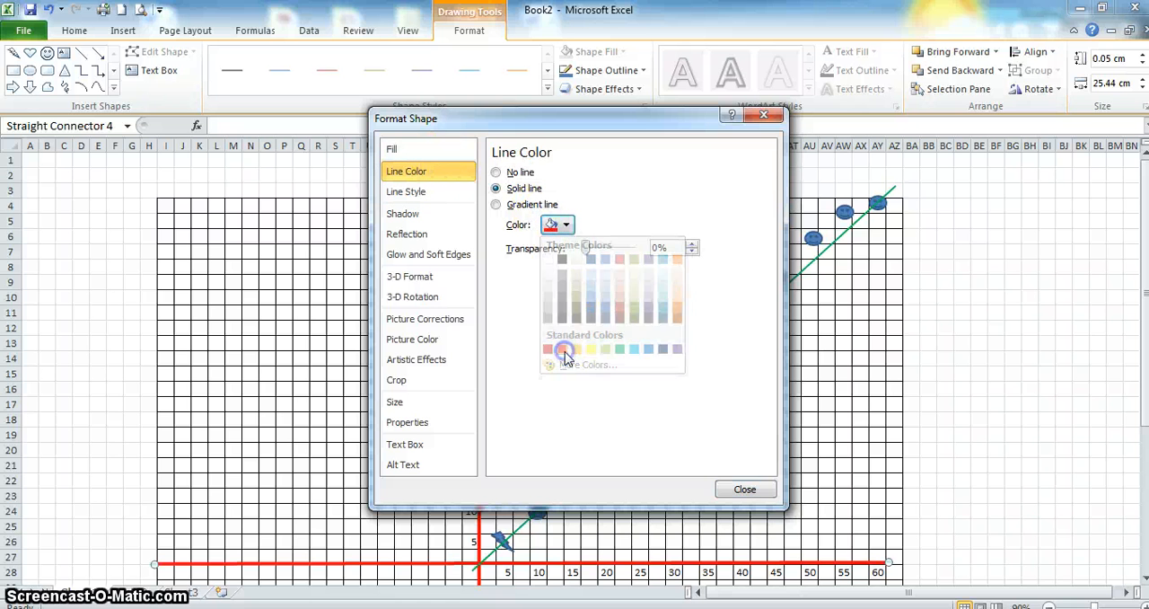
{"action": "left_click", "coordinate": [741, 487]}
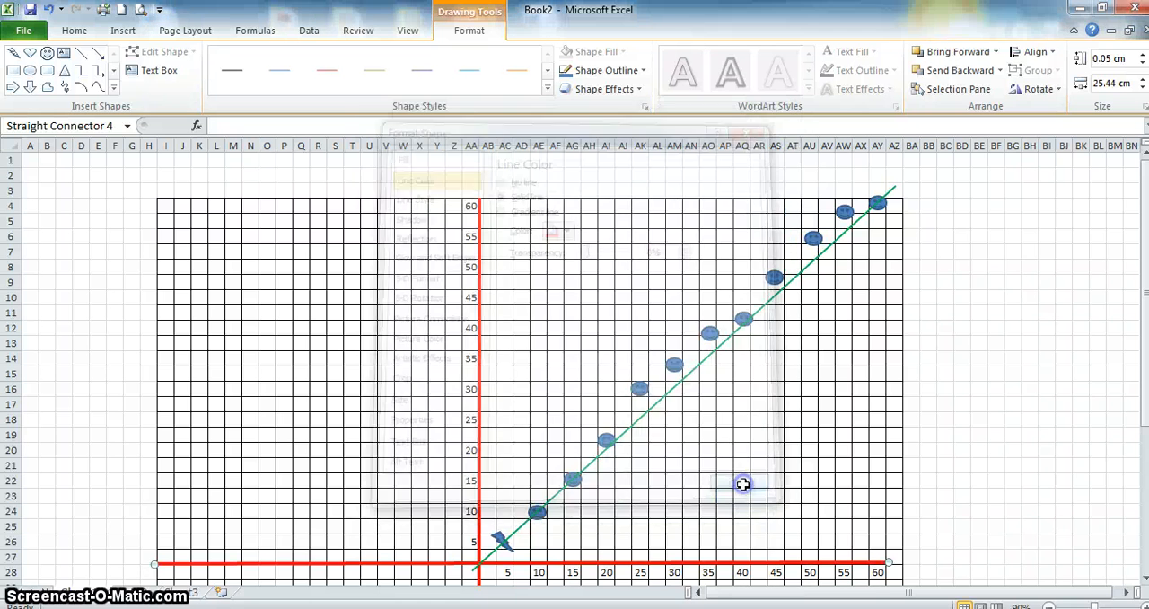
- Fill the horizontal axis number cells AA28:AY28 with yellow
{"action": "left_click", "coordinate": [886, 577]}
{"action": "key", "text": "shift+Left"}
{"action": "key", "text": "shift+Left"}
{"action": "key", "text": "shift+Left"}
{"action": "key", "text": "shift+Left"}
{"action": "key", "text": "shift+Left"}
{"action": "key", "text": "shift+Left"}
{"action": "key", "text": "shift+Left"}
{"action": "key", "text": "shift+Left"}
{"action": "key", "text": "shift+Left"}
{"action": "key", "text": "shift+Left"}
{"action": "key", "text": "shift+Left"}
{"action": "key", "text": "shift+Left"}
{"action": "key", "text": "shift+Left"}
{"action": "key", "text": "shift+Left"}
{"action": "key", "text": "shift+Left"}
{"action": "key", "text": "shift+Left"}
{"action": "key", "text": "shift+Left"}
{"action": "key", "text": "shift+Left"}
{"action": "key", "text": "shift+Left"}
{"action": "key", "text": "shift+Left"}
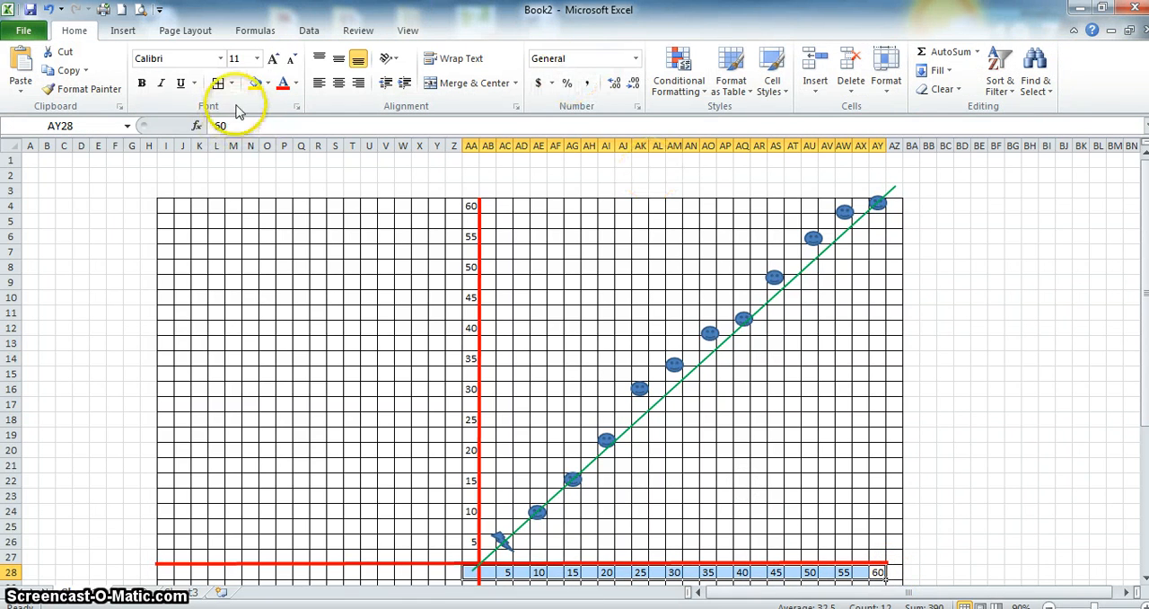
{"action": "left_click", "coordinate": [255, 83]}
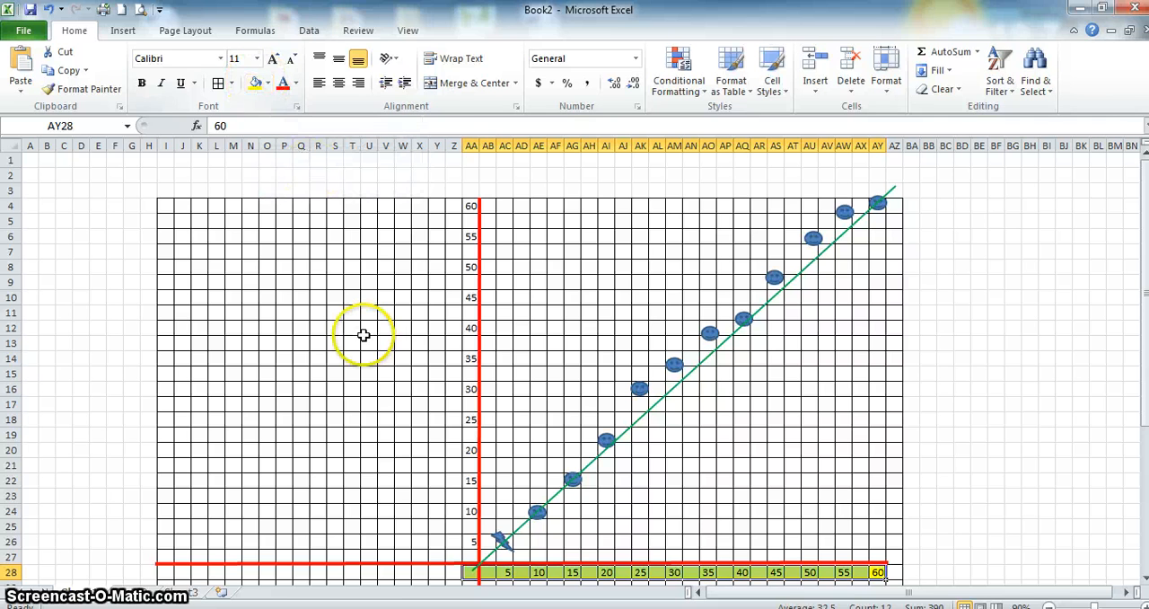
- Fill the vertical axis number cells AA4:AA28 with yellow
{"action": "left_click", "coordinate": [470, 207]}
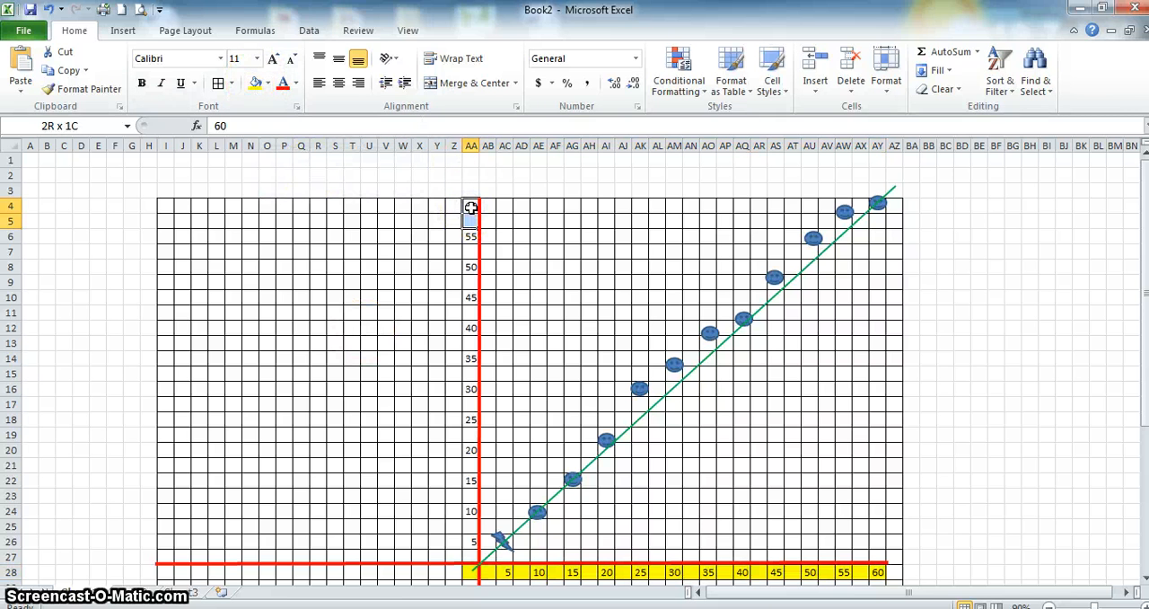
{"action": "key", "text": "shift+Down"}
{"action": "key", "text": "shift+Down"}
{"action": "key", "text": "shift+Down"}
{"action": "key", "text": "shift+Down"}
{"action": "key", "text": "shift+Down"}
{"action": "key", "text": "shift+Down"}
{"action": "key", "text": "shift+Down"}
{"action": "key", "text": "shift+Down"}
{"action": "key", "text": "shift+Down"}
{"action": "key", "text": "shift+Down"}
{"action": "key", "text": "shift+Down"}
{"action": "key", "text": "shift+Down"}
{"action": "key", "text": "shift+Down"}
{"action": "key", "text": "shift+Down"}
{"action": "key", "text": "shift+Down"}
{"action": "key", "text": "shift+Down"}
{"action": "key", "text": "shift+Down"}
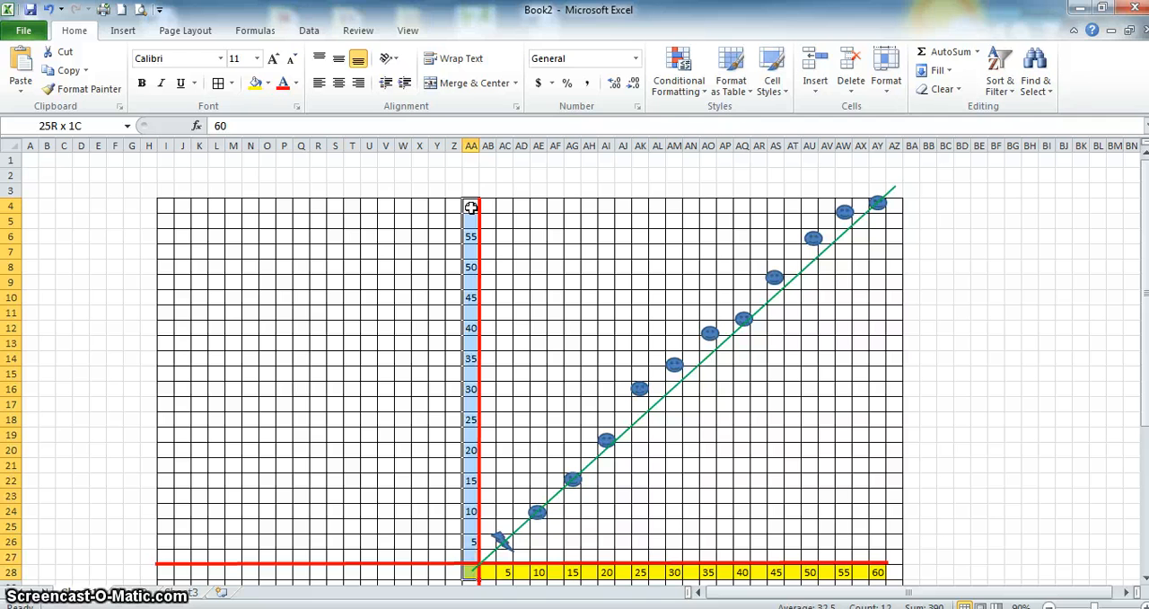
{"action": "left_click", "coordinate": [255, 82]}
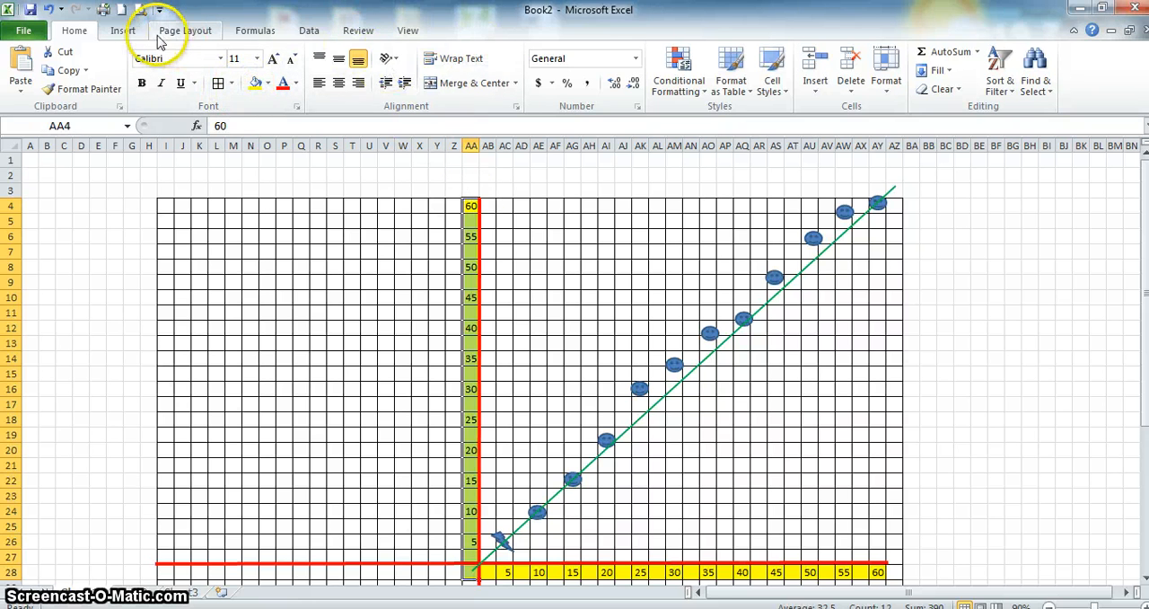
- Insert a text box beside the grid's upper right corner, around BA5:BH7, with the lines "Telstra Plan" and "connection fee: 90 c"
{"action": "left_click", "coordinate": [126, 31]}
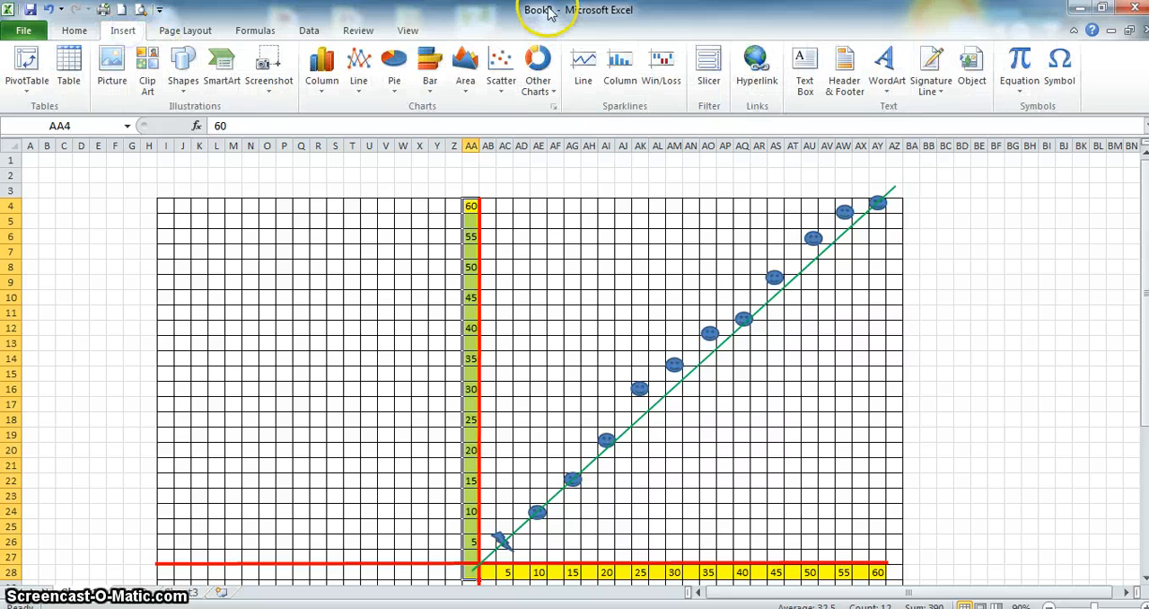
{"action": "left_click", "coordinate": [804, 70]}
{"action": "mouse_move", "coordinate": [910, 209]}
{"action": "left_mouse_down"}
{"action": "mouse_move", "coordinate": [969, 252]}
{"action": "mouse_move", "coordinate": [1042, 262]}
{"action": "left_mouse_up"}
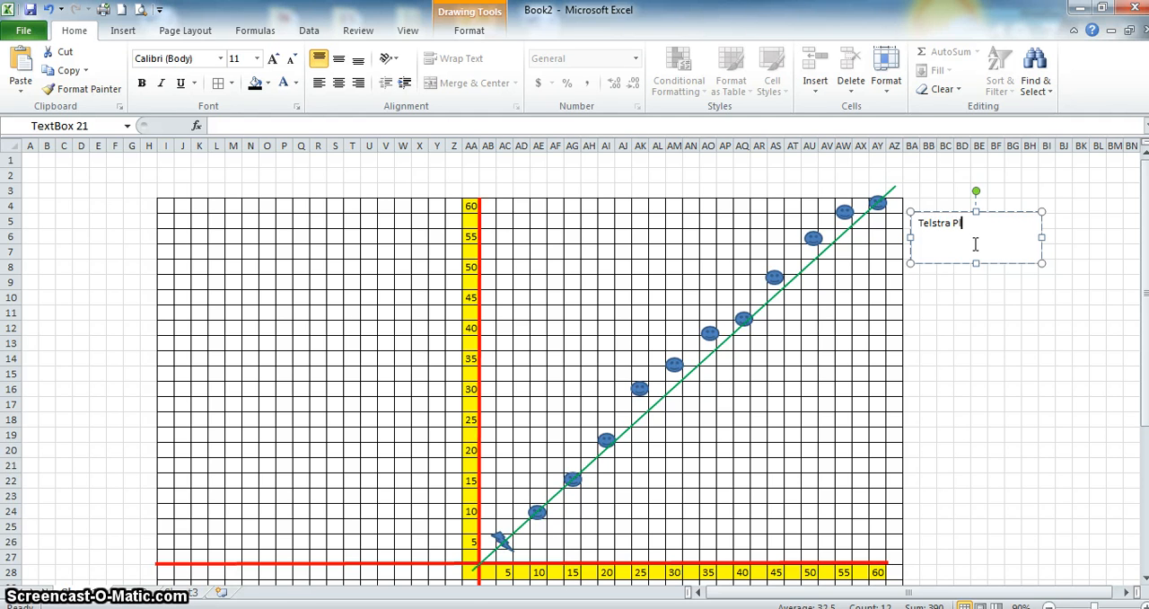
{"action": "type", "text": "connection fee: 90 cents"}
- Change the connection fee to 40 cents and add the line "fee per minute: 90cents" to the text box
{"action": "left_click", "coordinate": [997, 238]}
{"action": "double_click", "coordinate": [996, 238]}
{"action": "key", "text": "BackSpace"}
{"action": "type", "text": "inute: 90cents"}
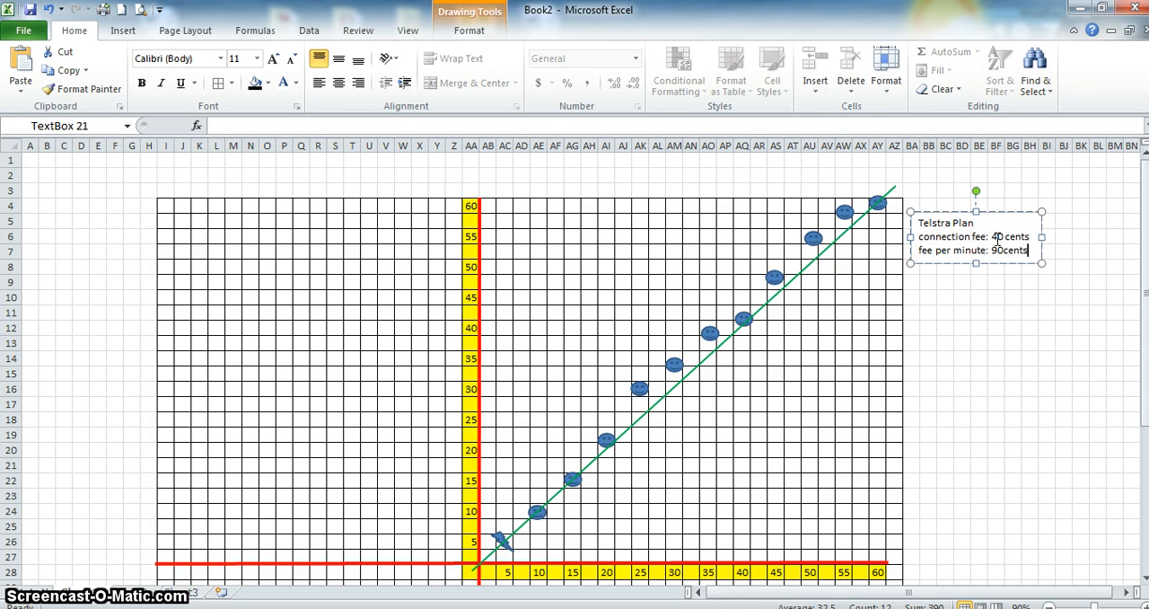
- Enlarge all three lines of text in the phone plan text box to 14 pt
{"action": "left_click", "coordinate": [1032, 251]}
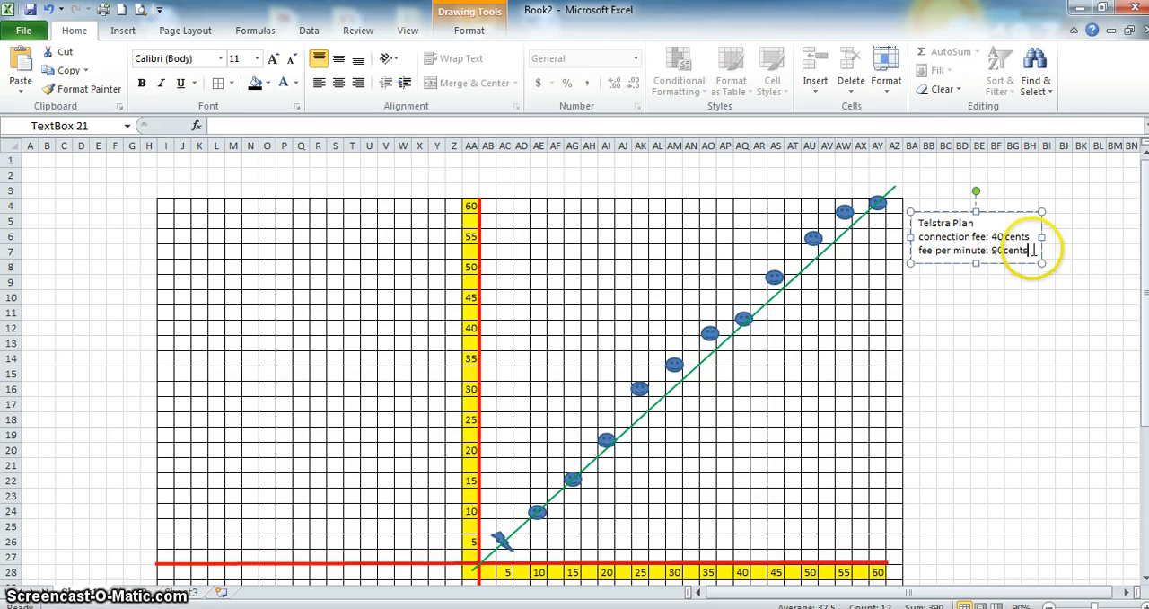
{"action": "left_click_drag", "start_coordinate": [1032, 251], "coordinate": [922, 222]}
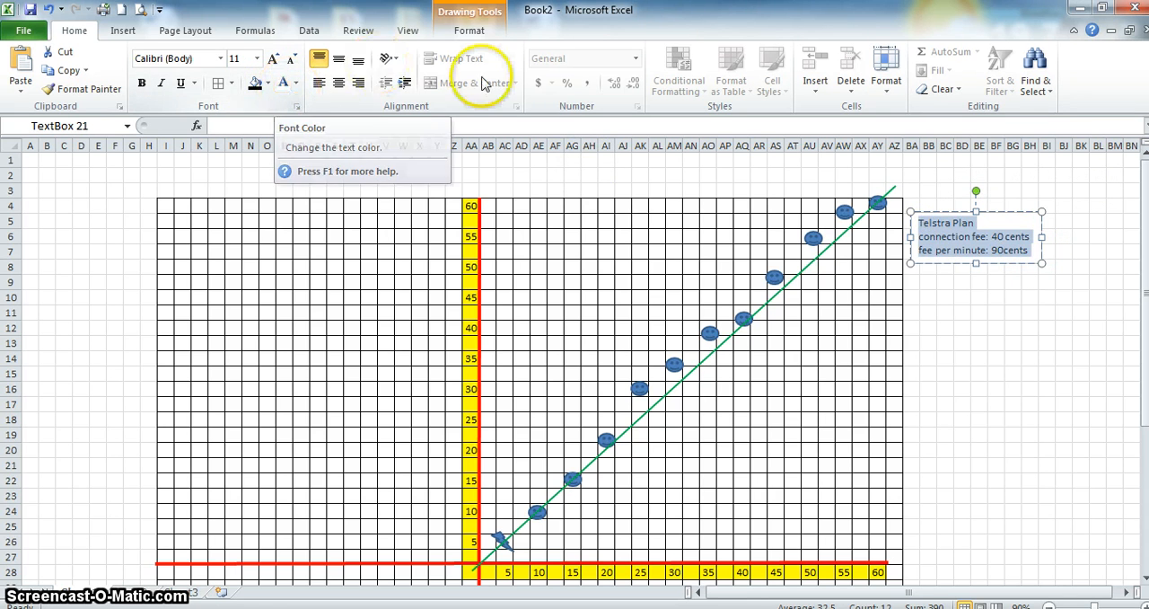
{"action": "left_click", "coordinate": [291, 61]}
{"action": "left_click", "coordinate": [278, 60]}
{"action": "left_click", "coordinate": [279, 60]}
{"action": "left_click", "coordinate": [278, 60]}
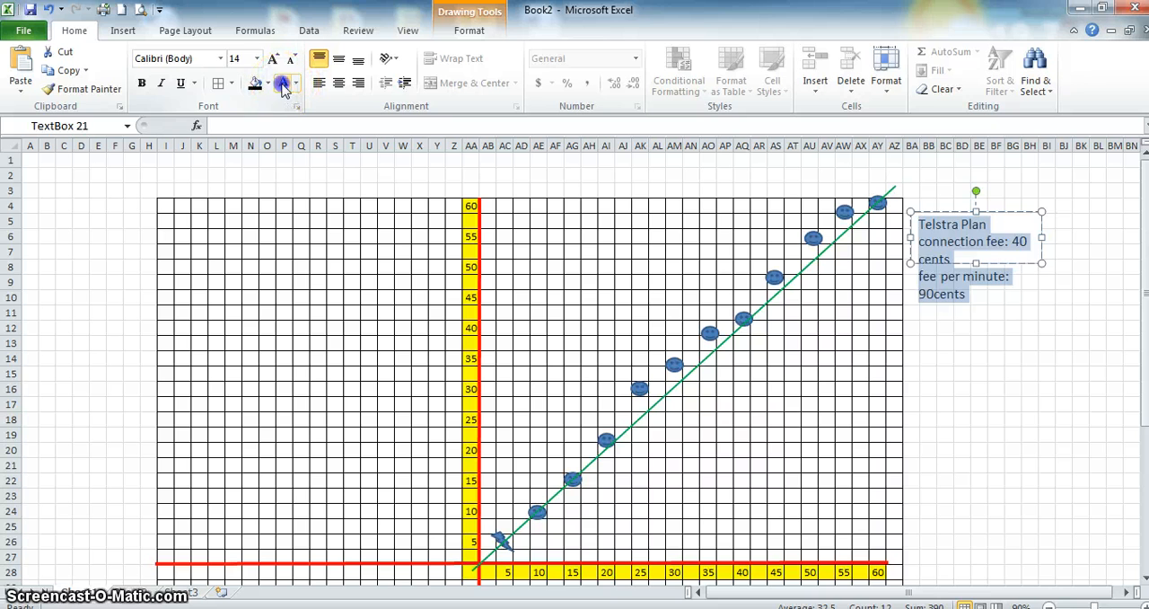
- Give the text box white text on a black fill and extend its lower edge to about row 10
{"action": "left_click", "coordinate": [282, 84]}
{"action": "left_click", "coordinate": [1019, 242]}
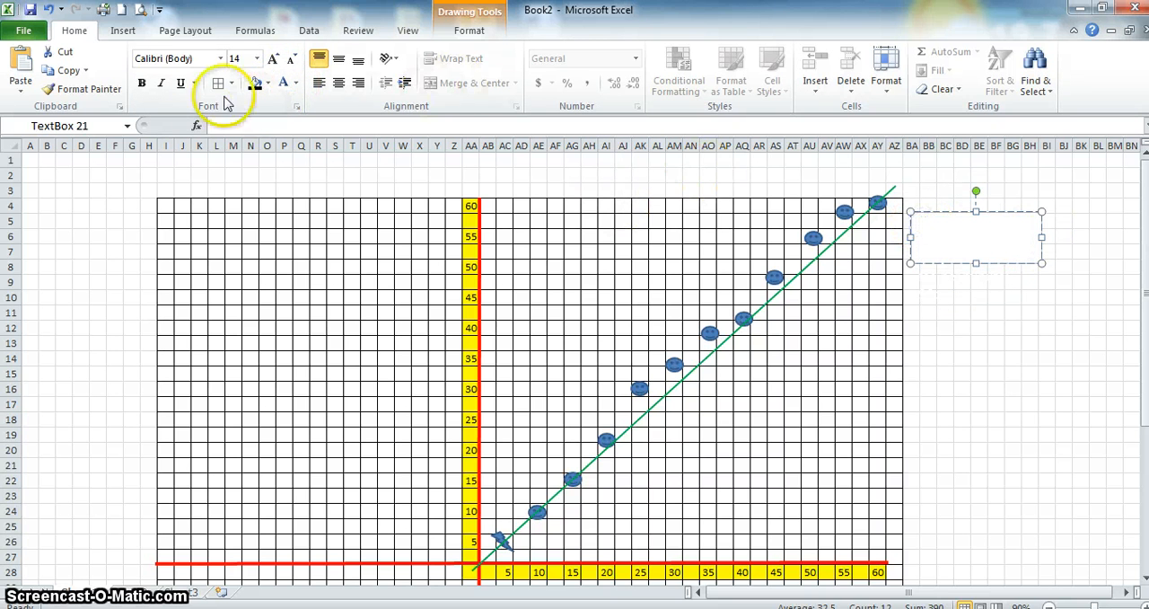
{"action": "left_click", "coordinate": [254, 82]}
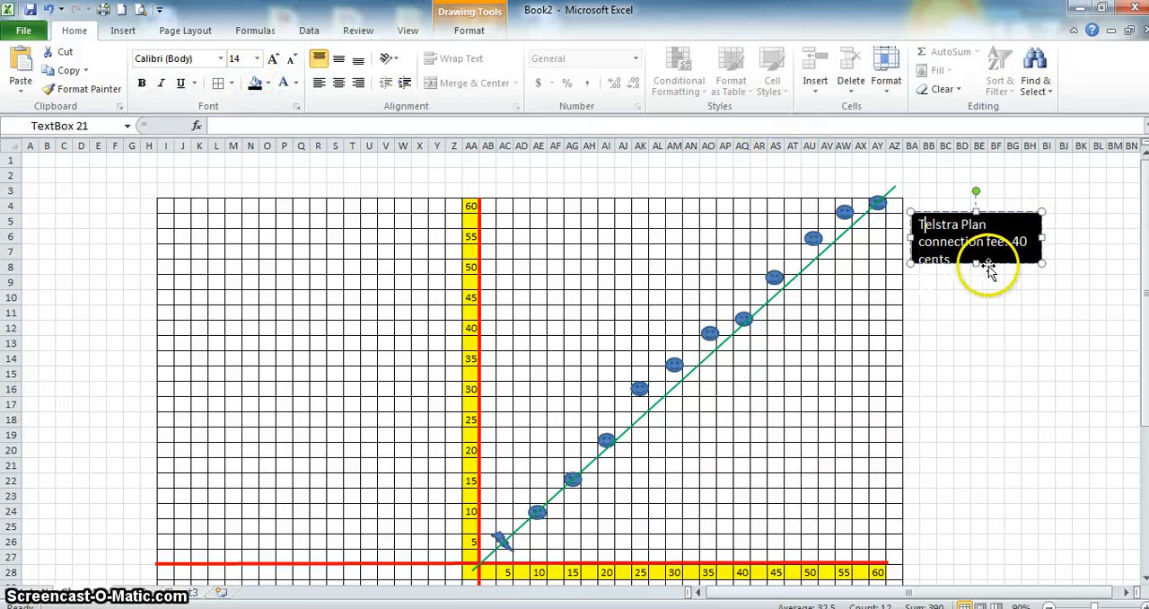
{"action": "left_click_drag", "start_coordinate": [975, 264], "coordinate": [980, 297]}
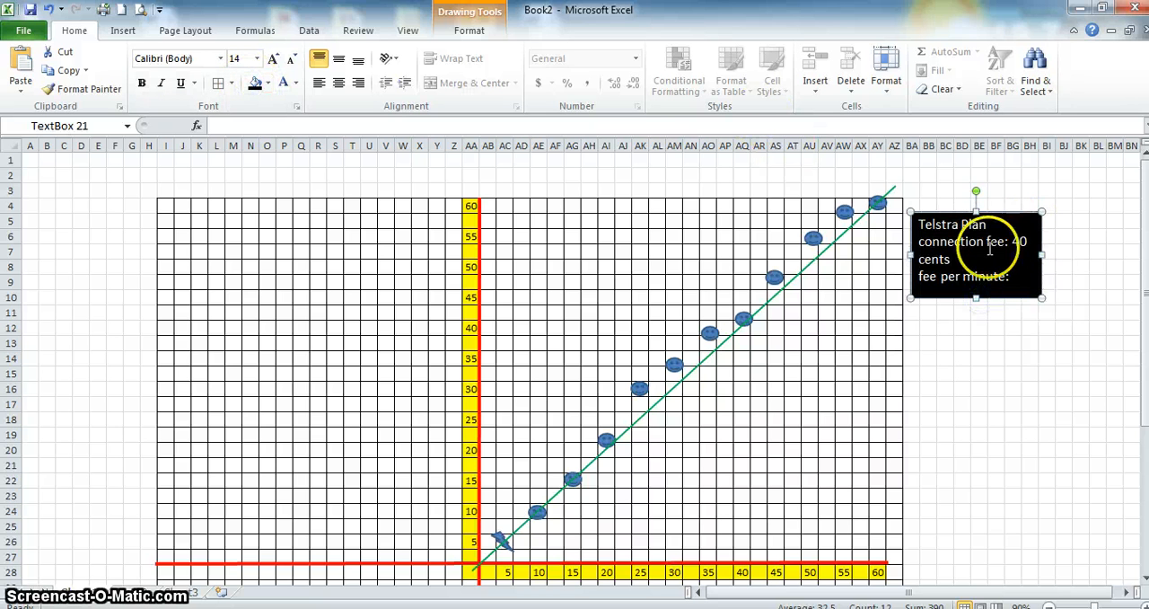
- Format the "Telstra Plan" heading as bold, italic and underlined at 32 pt
{"action": "left_click_drag", "start_coordinate": [988, 224], "coordinate": [917, 226]}
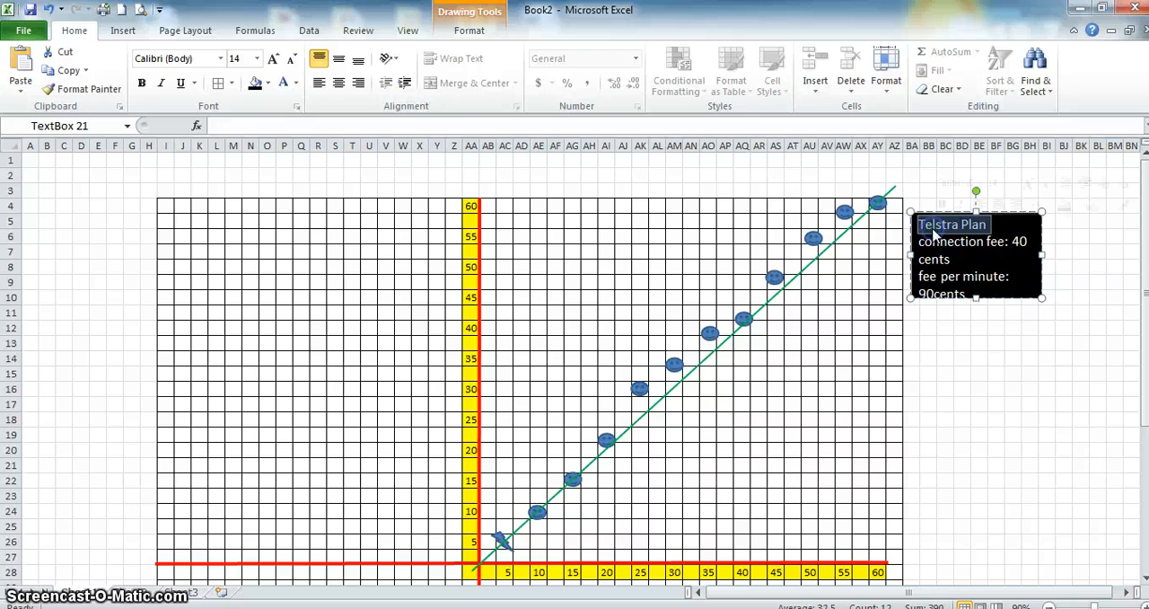
{"action": "key", "text": "ctrl+b"}
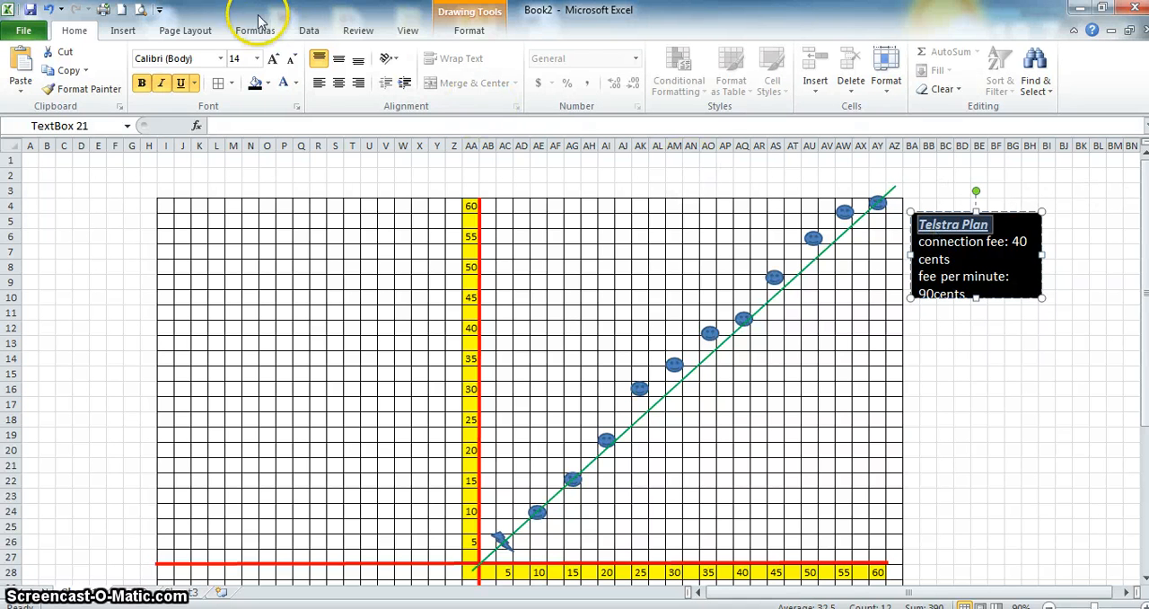
{"action": "left_click", "coordinate": [276, 60]}
{"action": "left_click", "coordinate": [276, 61]}
{"action": "left_click", "coordinate": [277, 60]}
{"action": "left_click", "coordinate": [277, 60]}
{"action": "left_click", "coordinate": [277, 60]}
{"action": "left_click", "coordinate": [276, 60]}
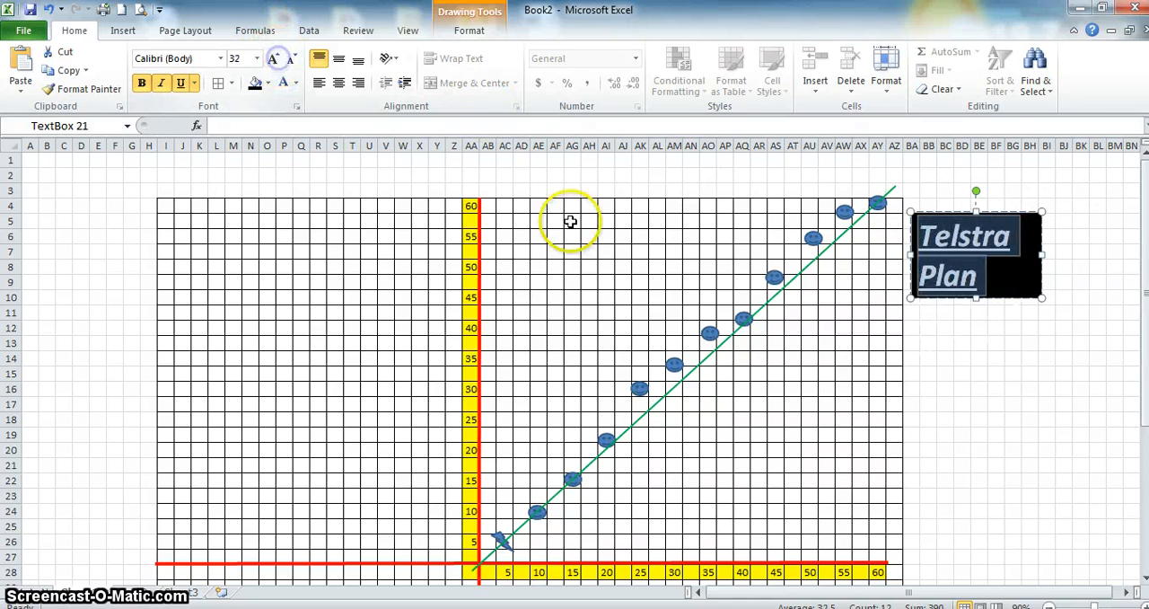
- Widen the text box to about column BL so the heading fits on one line, and move it up to start at row 3
{"action": "left_click_drag", "start_coordinate": [1041, 296], "coordinate": [1102, 306]}
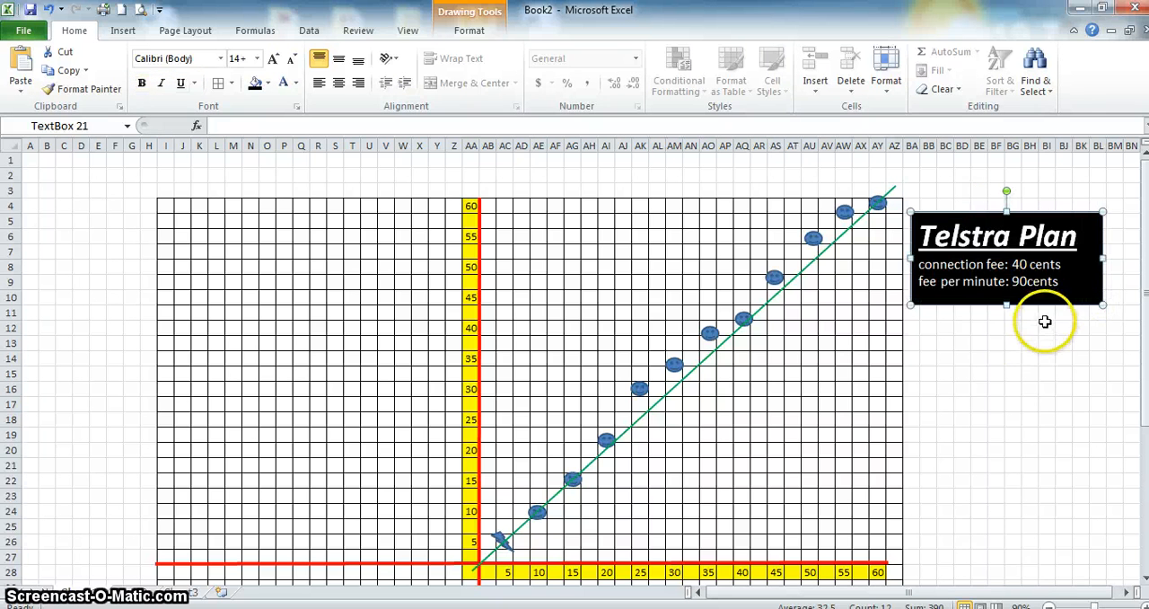
{"action": "left_click", "coordinate": [1086, 228]}
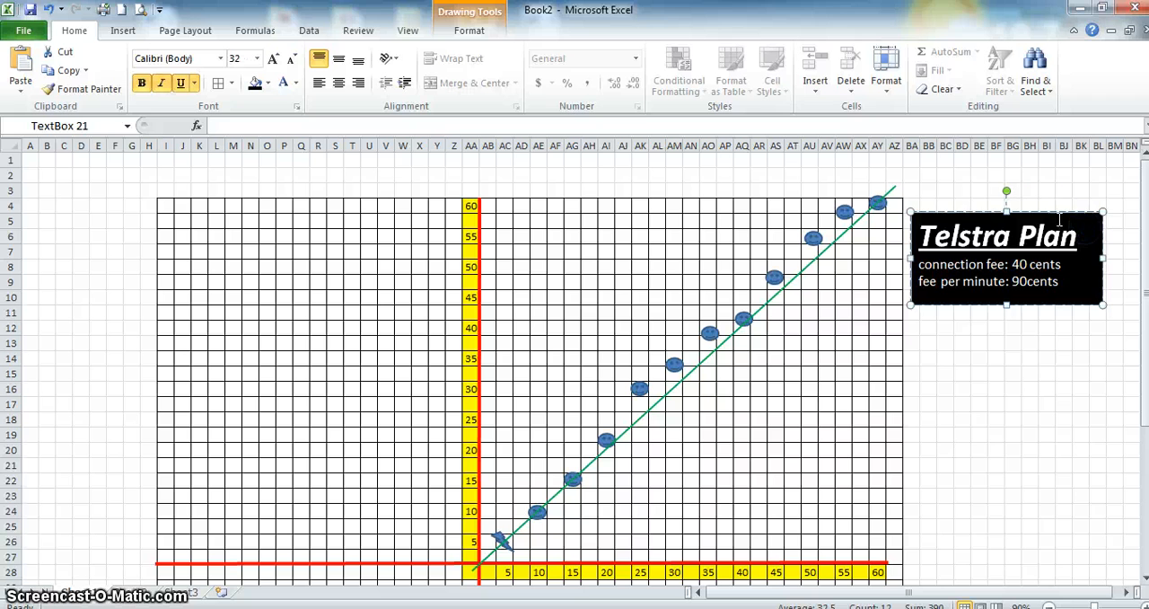
{"action": "left_click_drag", "start_coordinate": [1043, 212], "coordinate": [1047, 184]}
{"action": "left_click", "coordinate": [996, 479]}
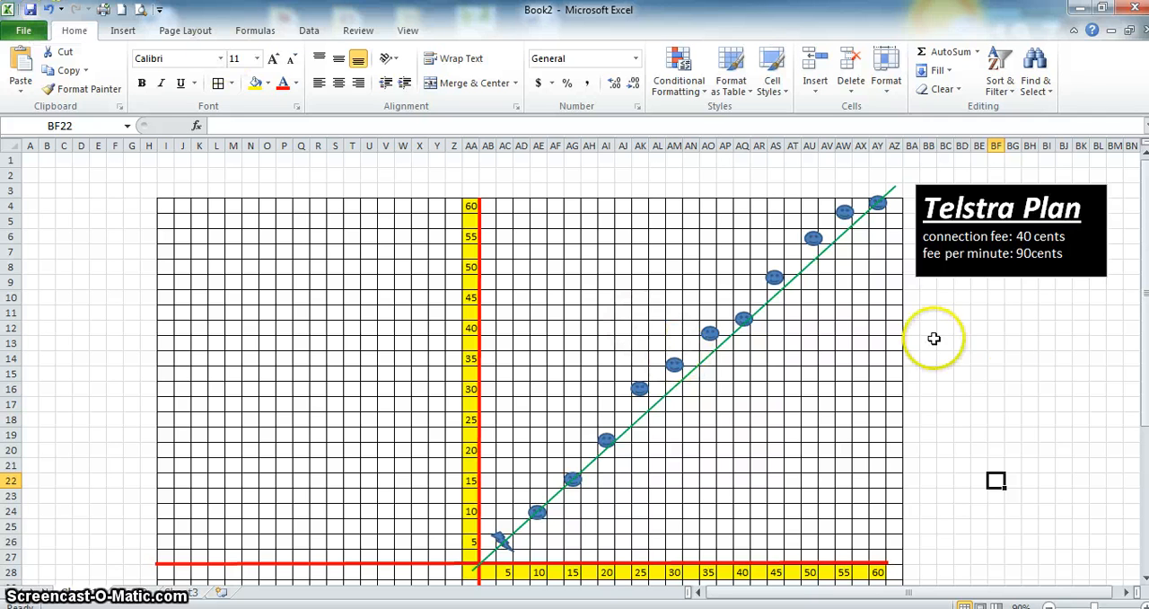
{"action": "left_click", "coordinate": [977, 391]}
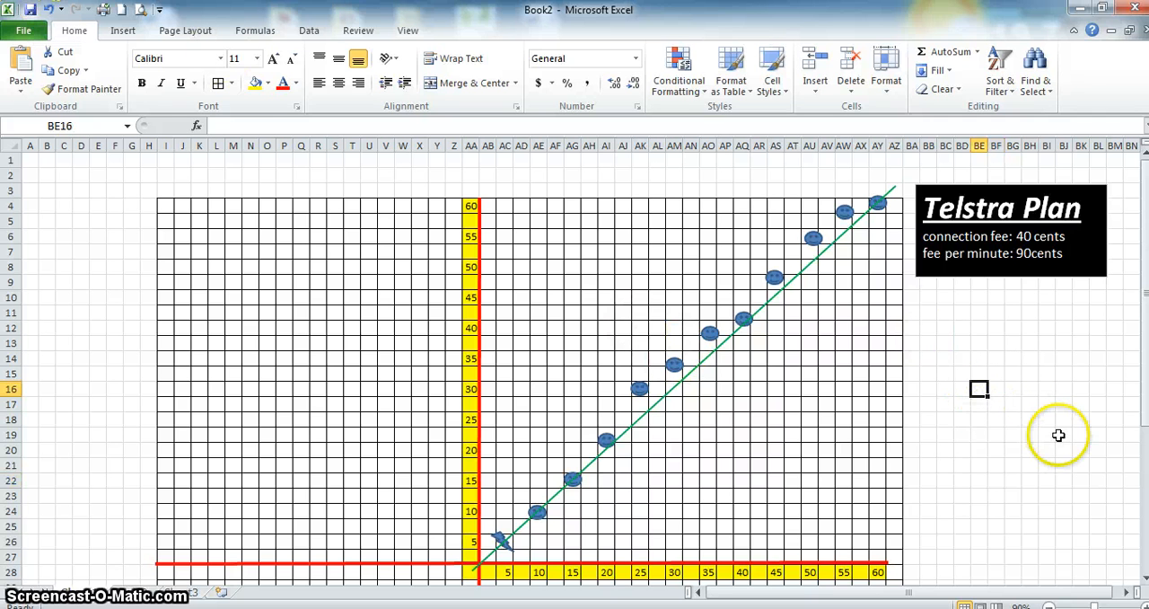